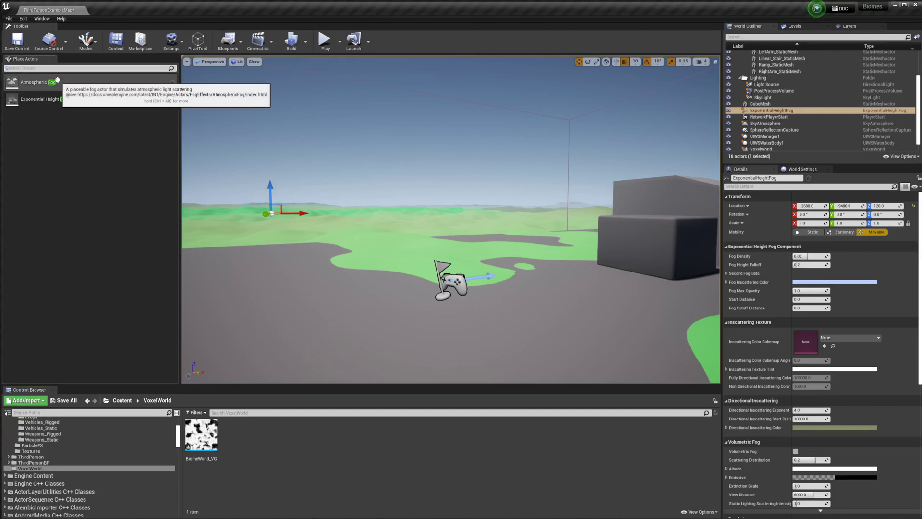
# Step: Clear the actor search and create a Voxel Graph Outputs Config asset named Foliage_VGO in the VoxelWorld folder
pyautogui.press('Escape')
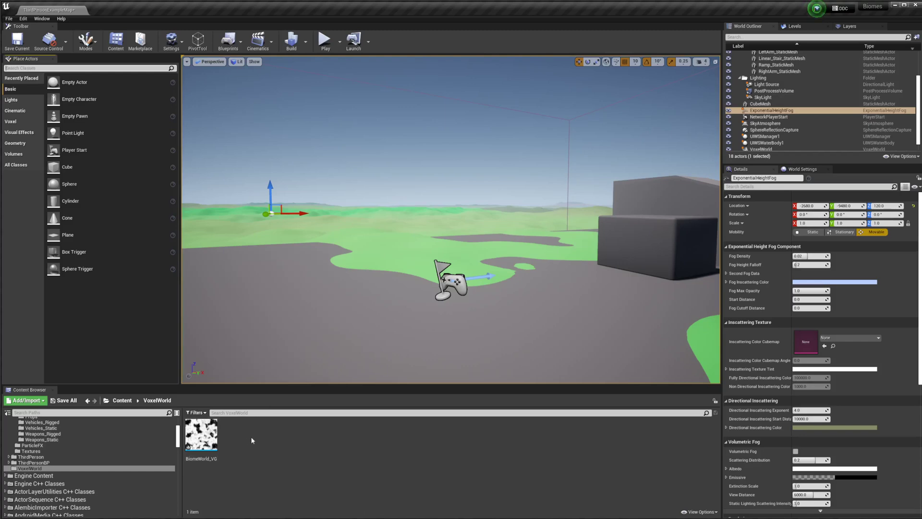
pyautogui.rightClick(250, 436)
pyautogui.moveTo(263, 433)
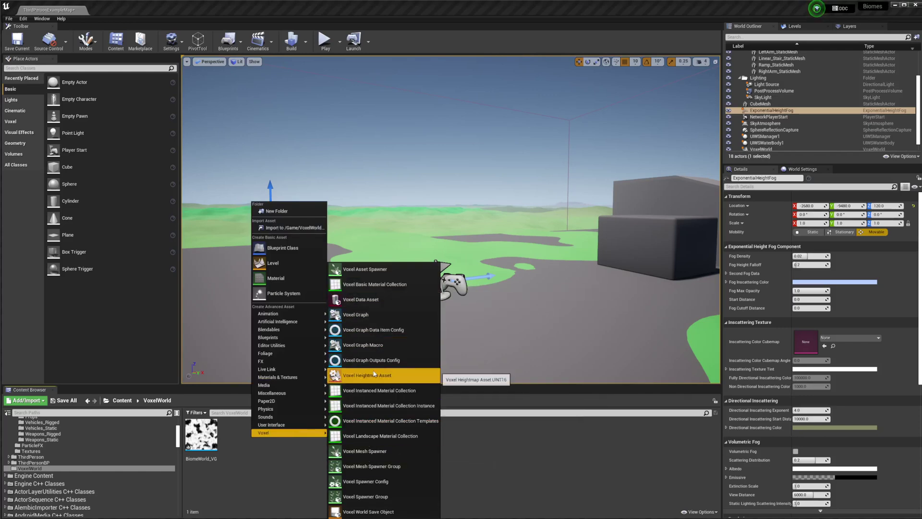
pyautogui.click(399, 361)
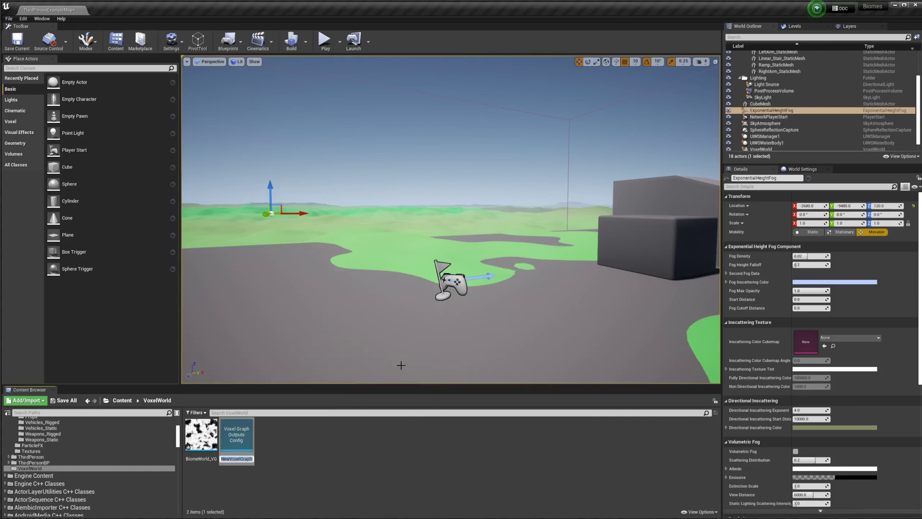
pyautogui.write('Foliage_VGO')
pyautogui.press('Return')
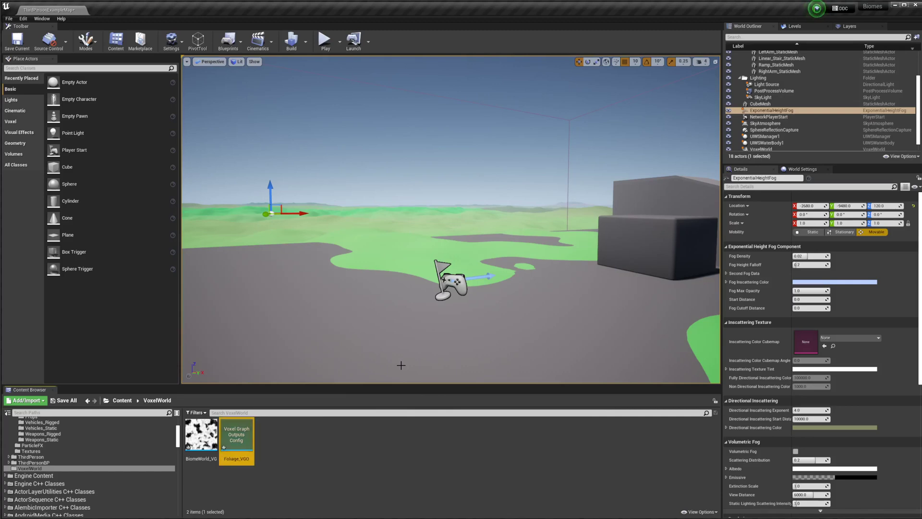
# Step: Open Foliage_VGO, add two float outputs named Forest and Savanna, and save the asset
pyautogui.doubleClick(237, 434)
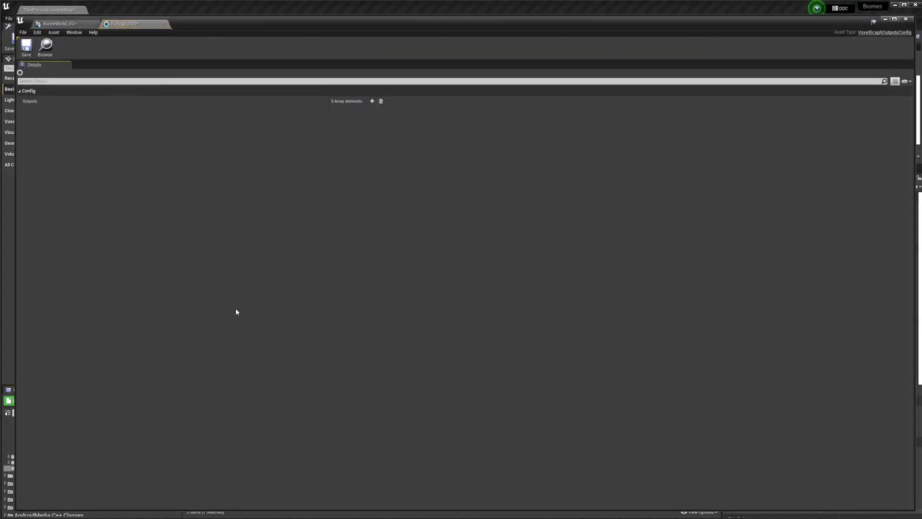
pyautogui.click(373, 101)
pyautogui.click(372, 101)
pyautogui.click(122, 111)
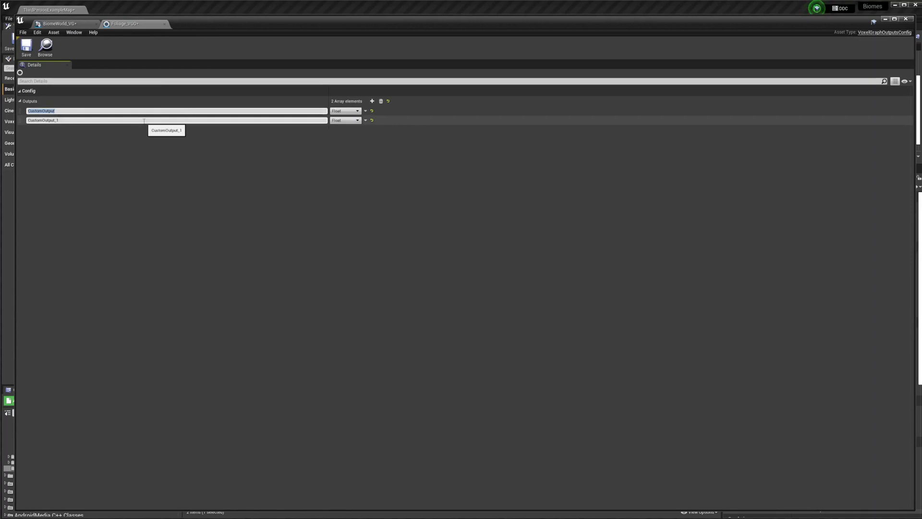
pyautogui.write('Forest')
pyautogui.click(138, 120)
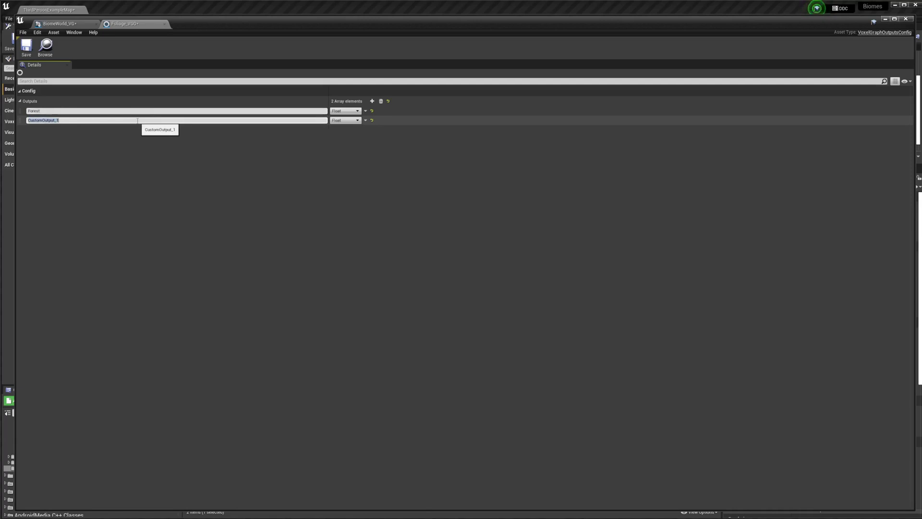
pyautogui.write('Savanna')
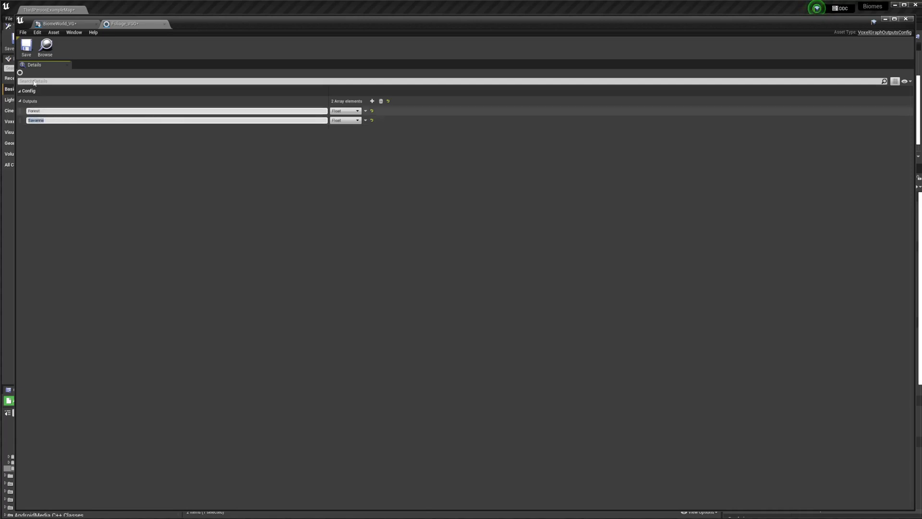
pyautogui.click(26, 47)
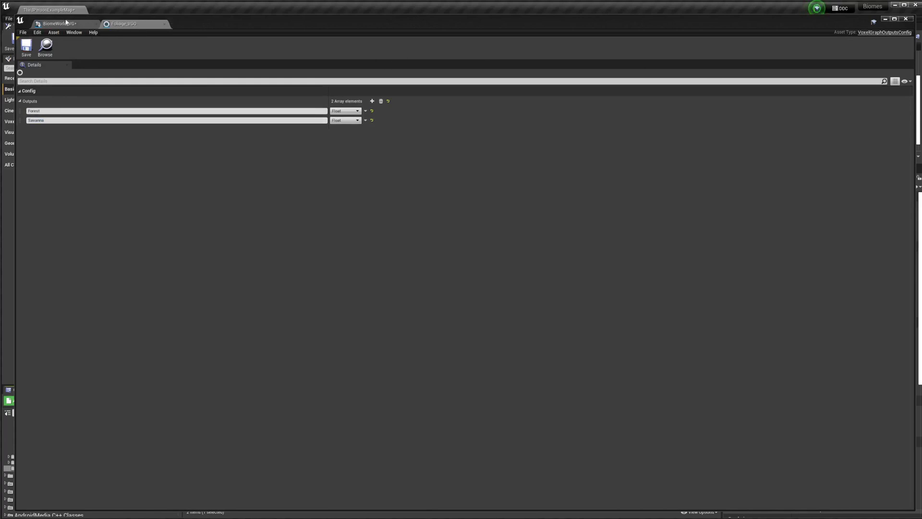
# Step: Assign Foliage_VGO as the outputs config of the BiomeWorld_VG graph, save the graph and minimize its editor window
pyautogui.click(60, 23)
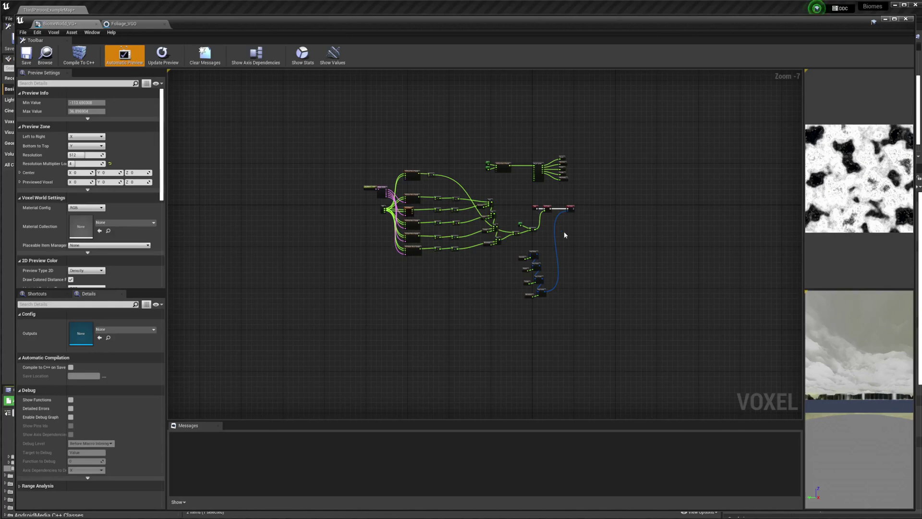
pyautogui.scroll(2, 597, 238)
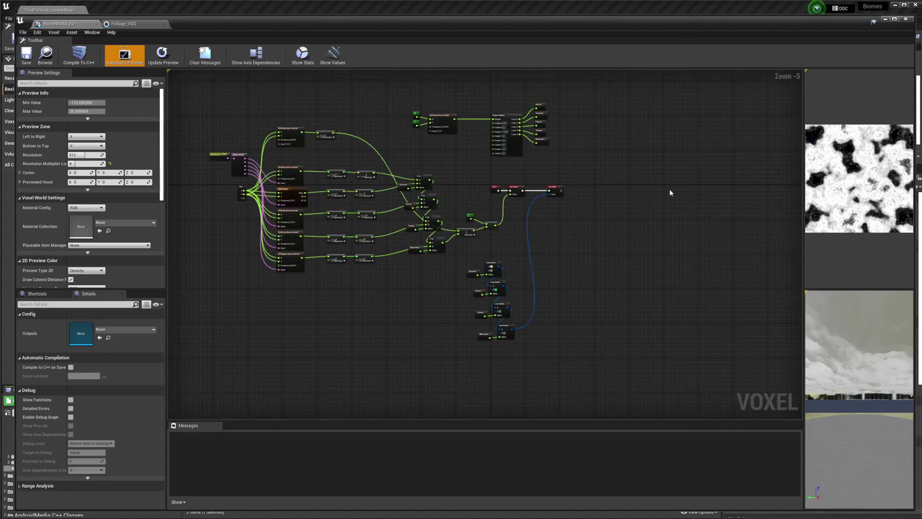
pyautogui.click(125, 330)
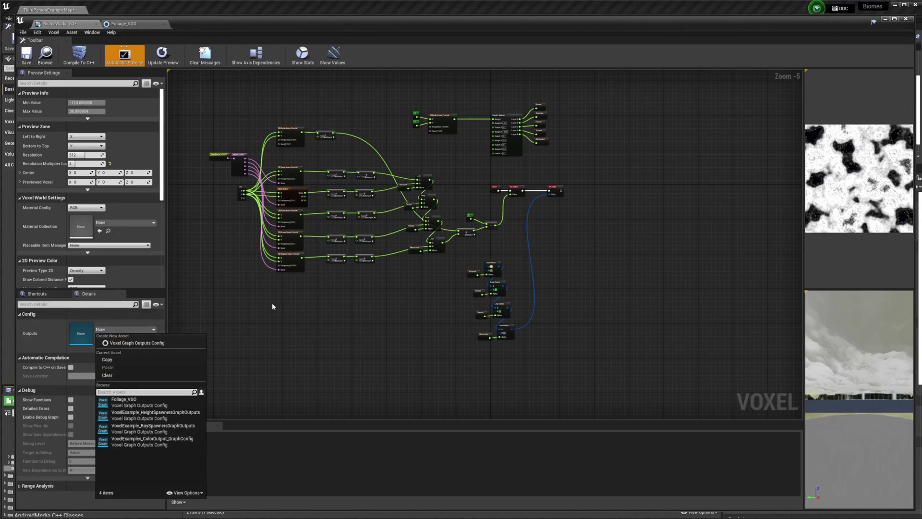
pyautogui.click(320, 331)
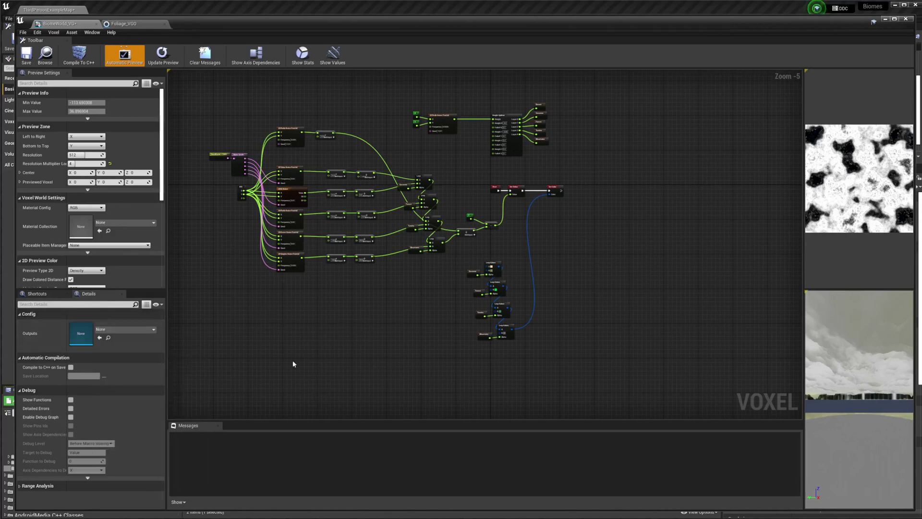
pyautogui.click(103, 329)
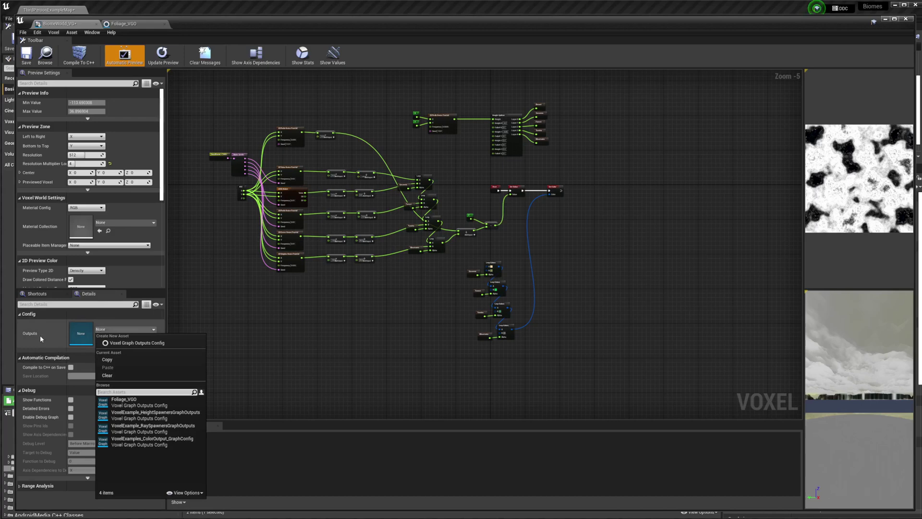
pyautogui.click(139, 402)
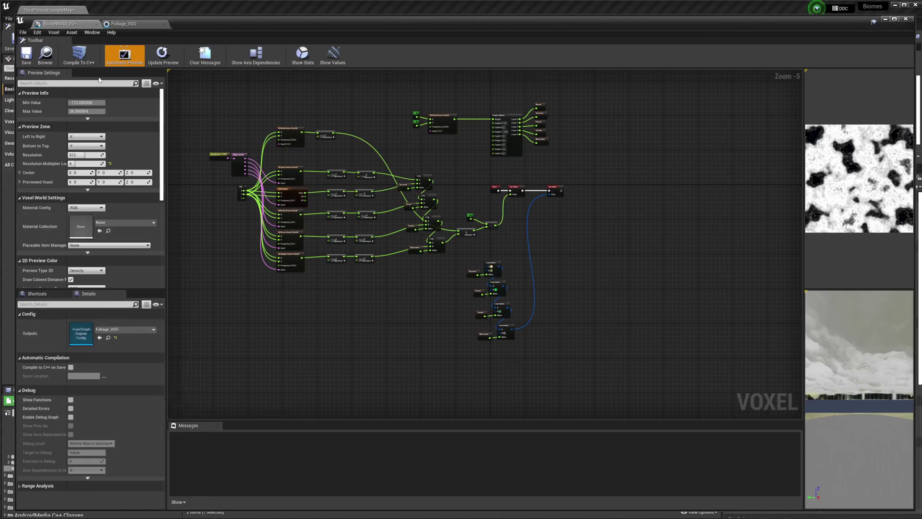
pyautogui.click(26, 54)
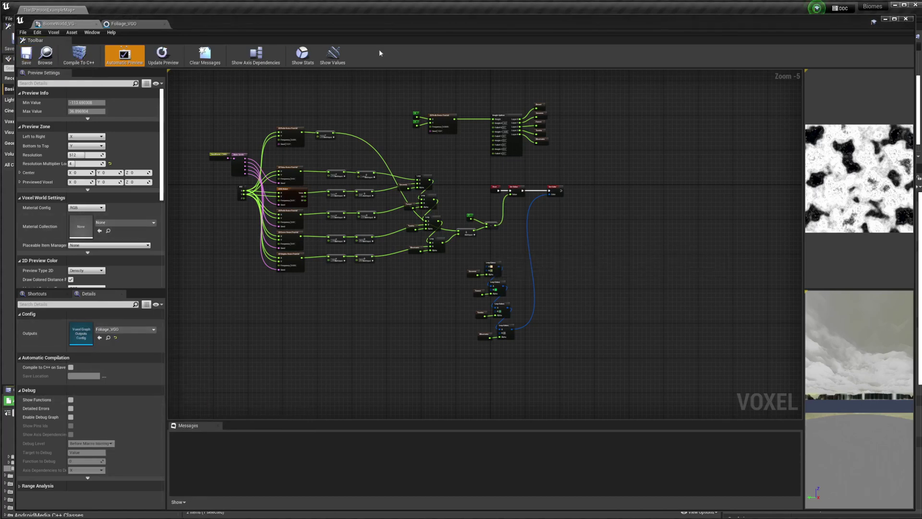
pyautogui.click(884, 19)
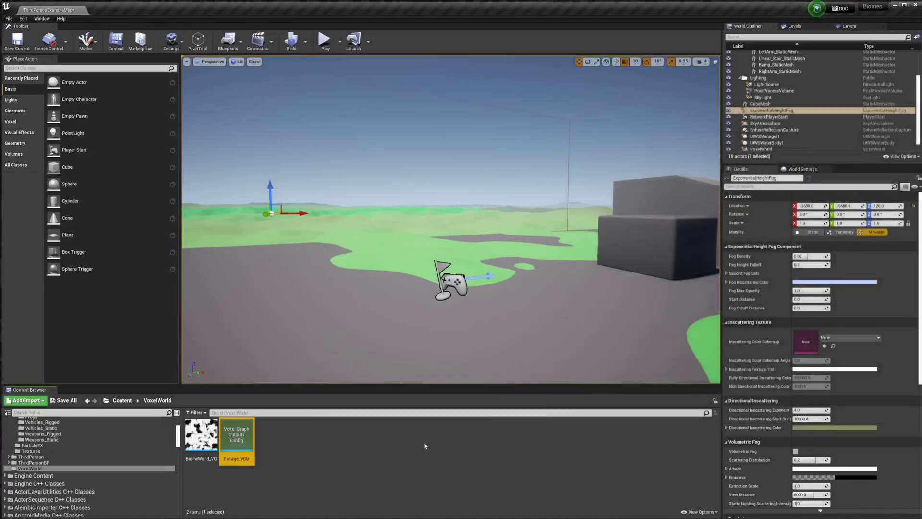
# Step: Create a Voxel Mesh Spawner Group named Forest in the VoxelWorld folder
pyautogui.rightClick(307, 433)
pyautogui.moveTo(337, 429)
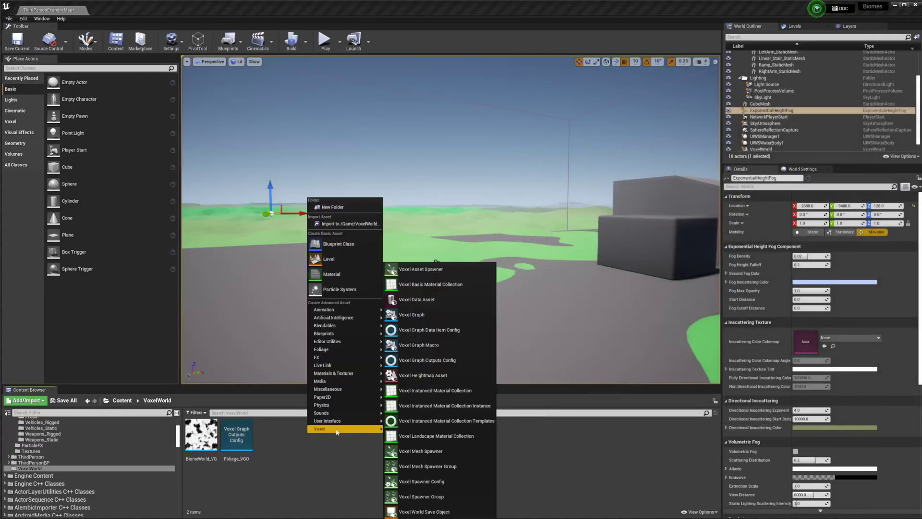
pyautogui.click(446, 467)
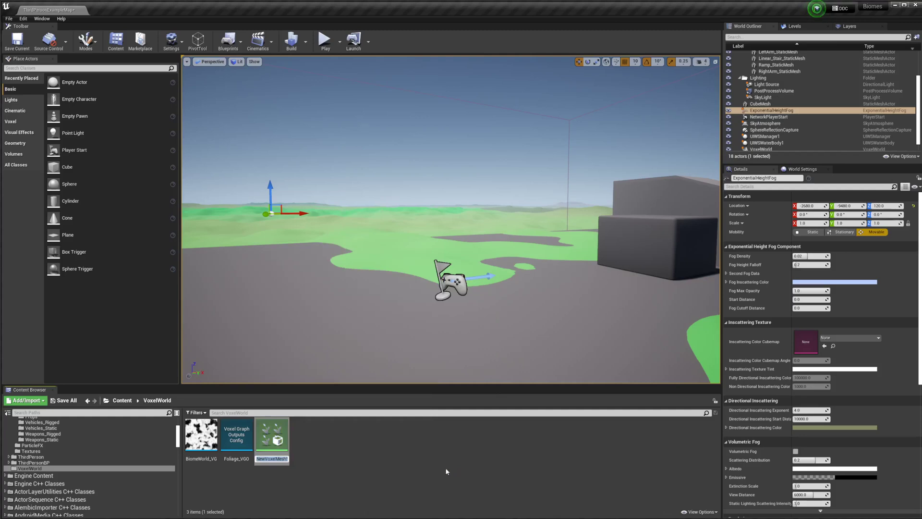
pyautogui.write('Fol')
pyautogui.press('Return')
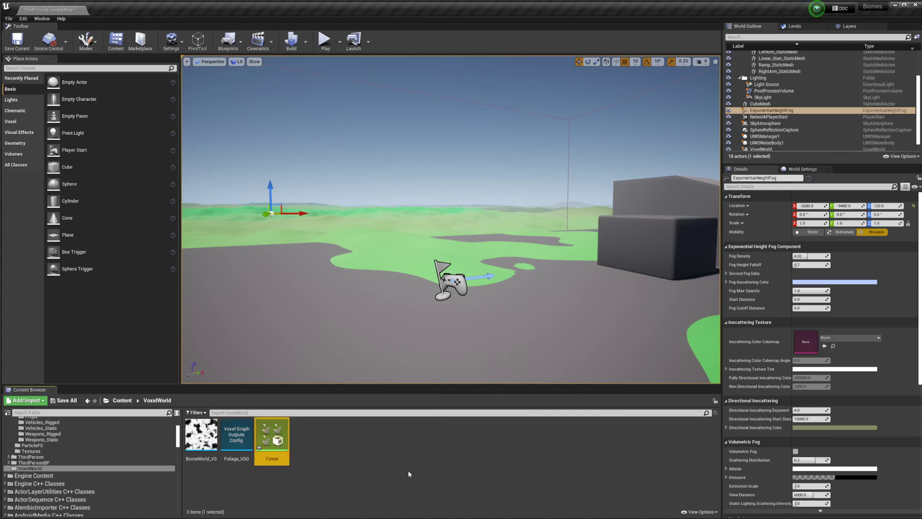
# Step: Create a second Voxel Mesh Spawner Group named Savanna in the VoxelWorld folder
pyautogui.rightClick(409, 473)
pyautogui.moveTo(433, 467)
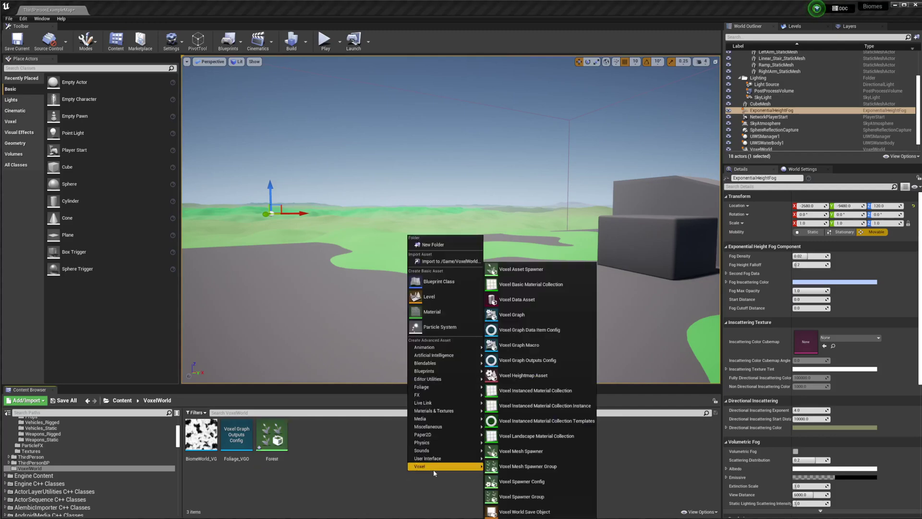
pyautogui.click(533, 466)
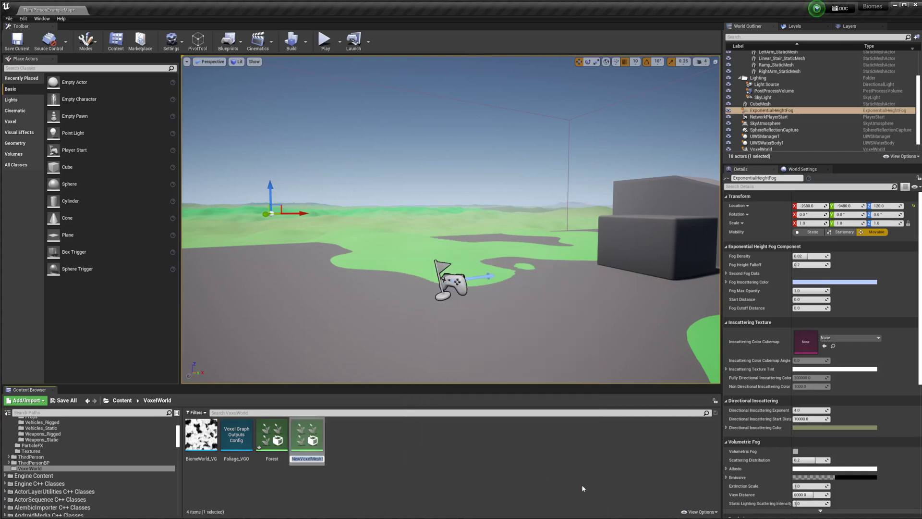
pyautogui.write('Savanna')
pyautogui.press('Return')
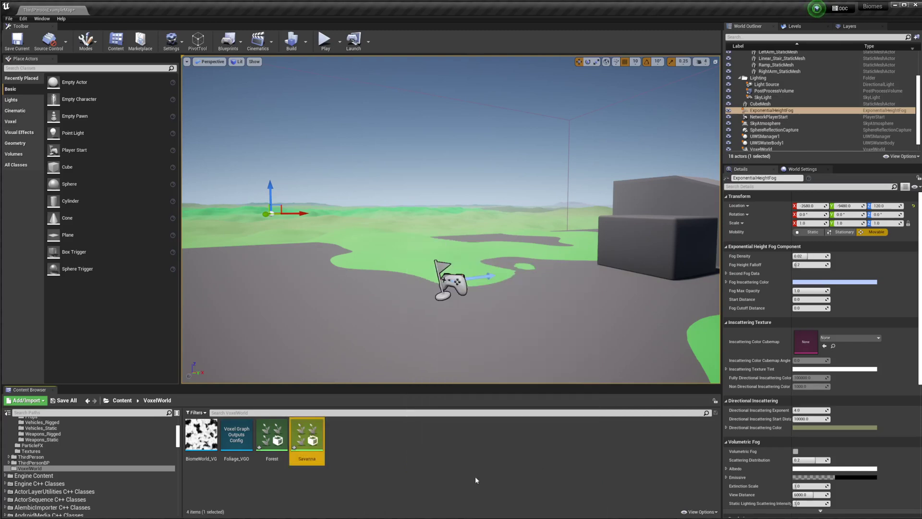
# Step: Create a Voxel Spawner Config asset named Foliage_Config in the VoxelWorld folder
pyautogui.rightClick(357, 448)
pyautogui.moveTo(391, 442)
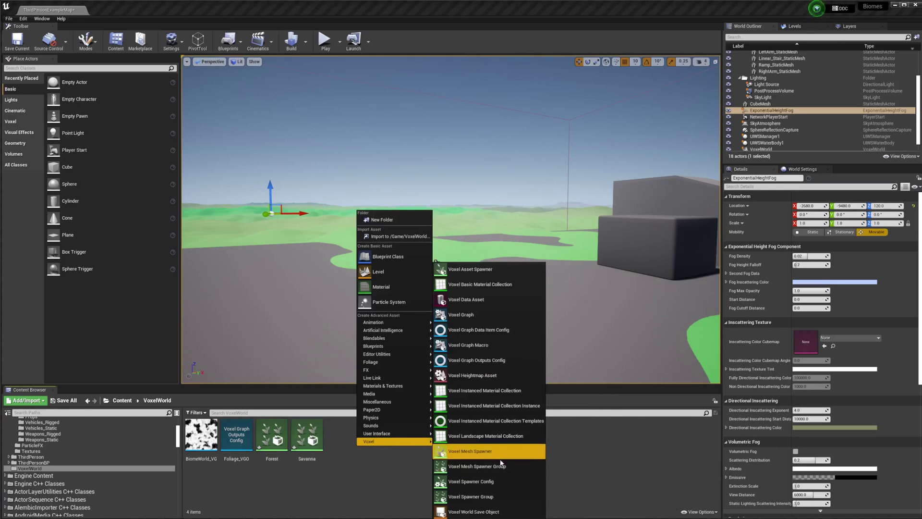
pyautogui.click(495, 481)
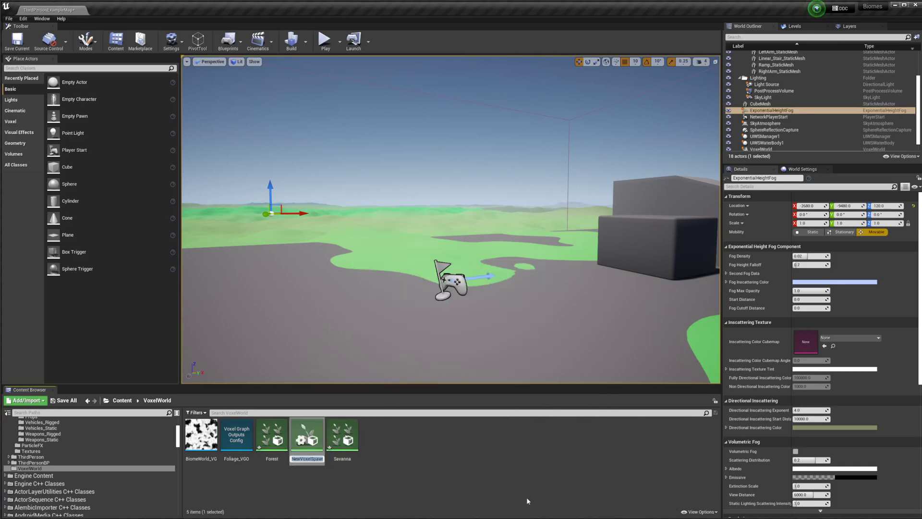
pyautogui.write('Foliage_Config')
pyautogui.press('Return')
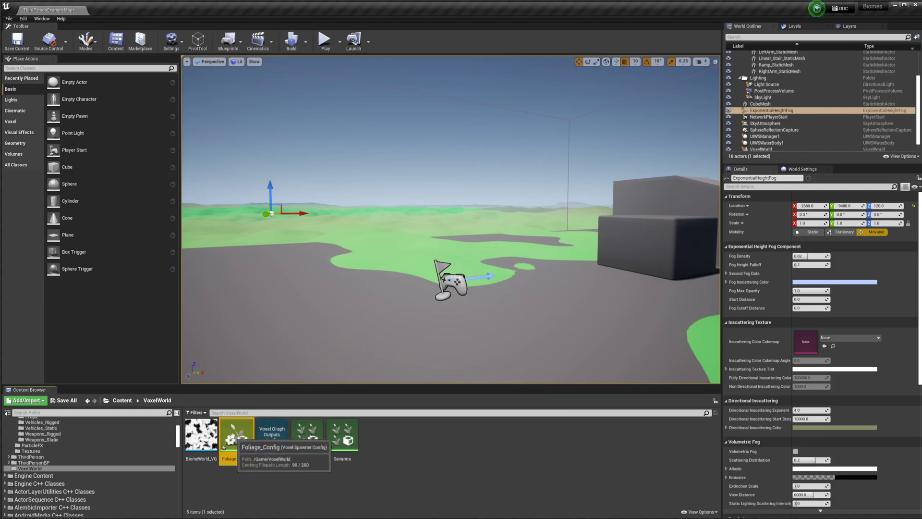
# Step: Open Foliage_Config and set its generator outputs to Foliage_VGO
pyautogui.doubleClick(232, 437)
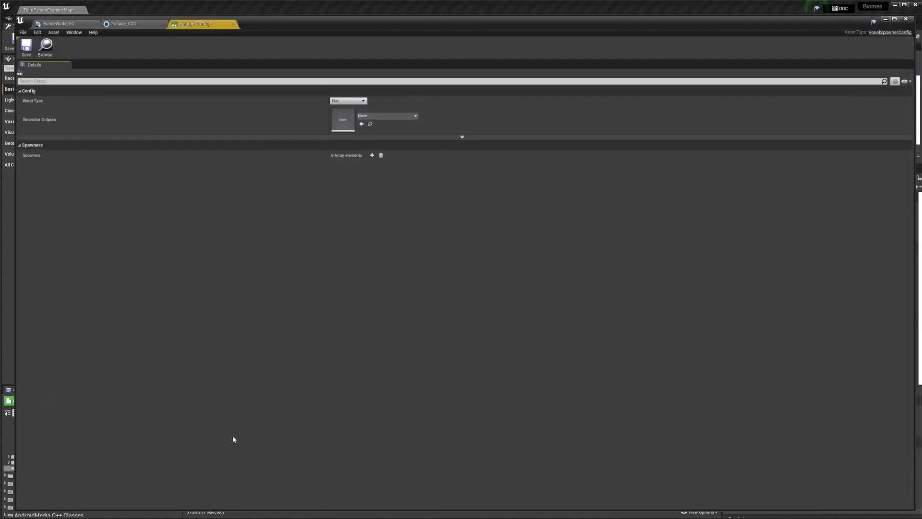
pyautogui.click(363, 116)
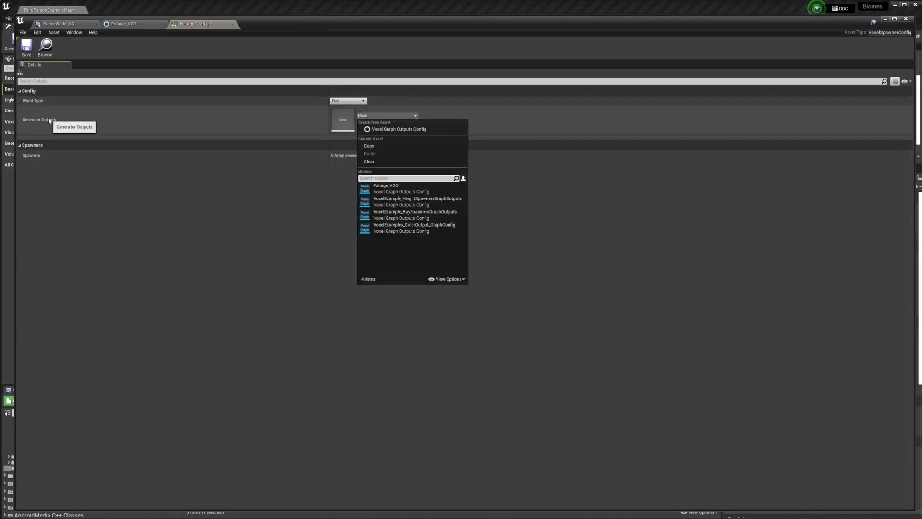
pyautogui.click(379, 187)
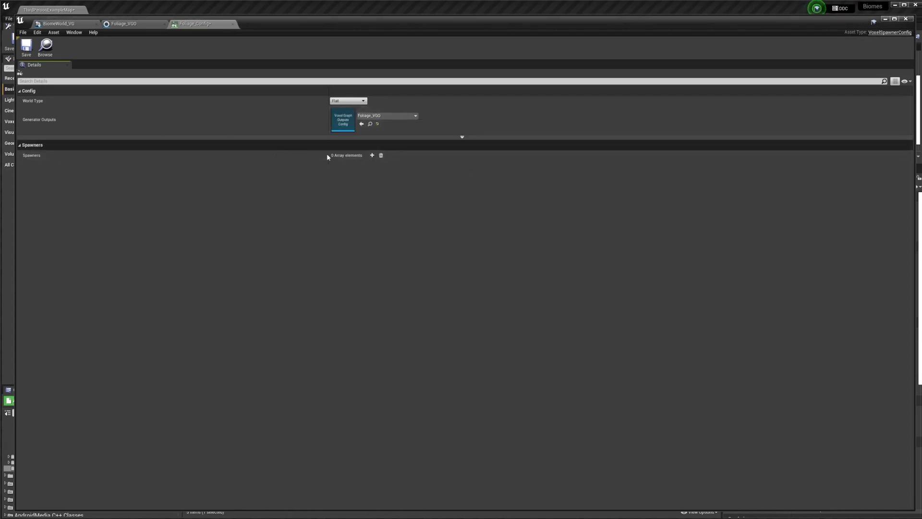
# Step: Add two spawner entries to the config, assigning the Forest group to the first and the Savanna group to the second
pyautogui.click(371, 156)
pyautogui.click(372, 155)
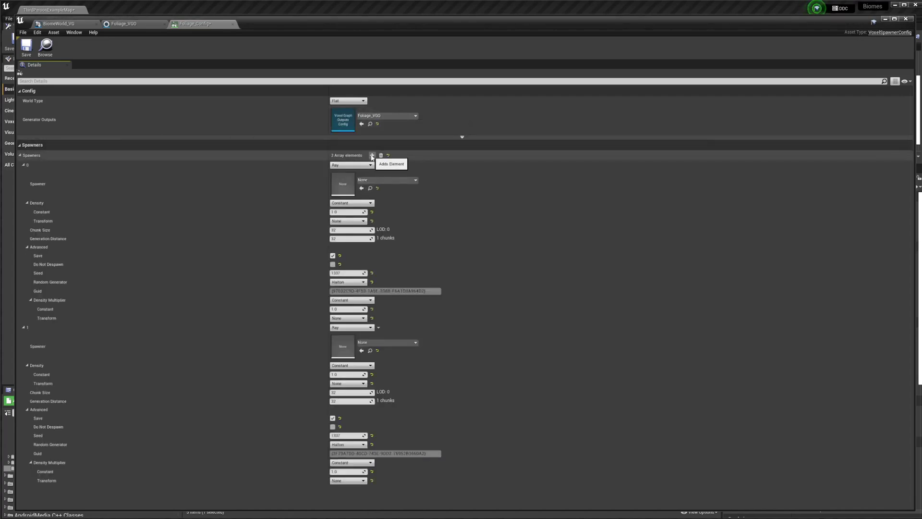
pyautogui.click(387, 179)
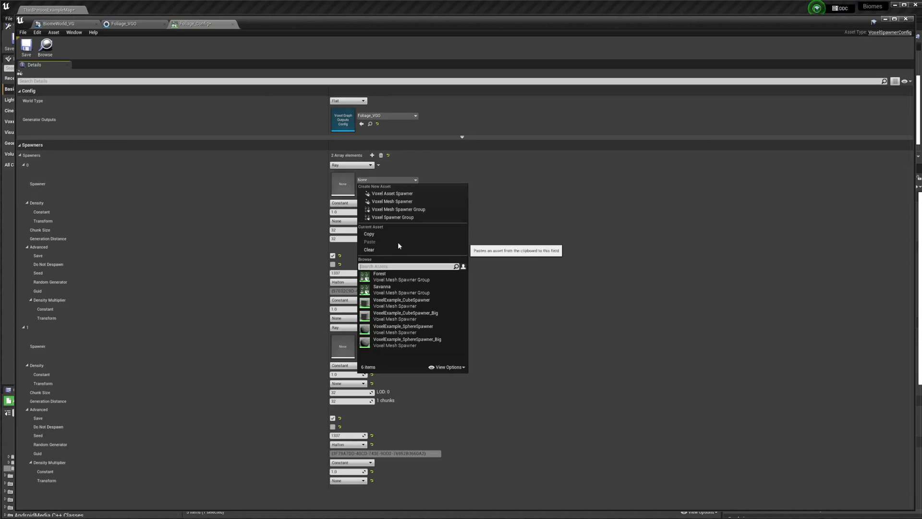
pyautogui.click(396, 277)
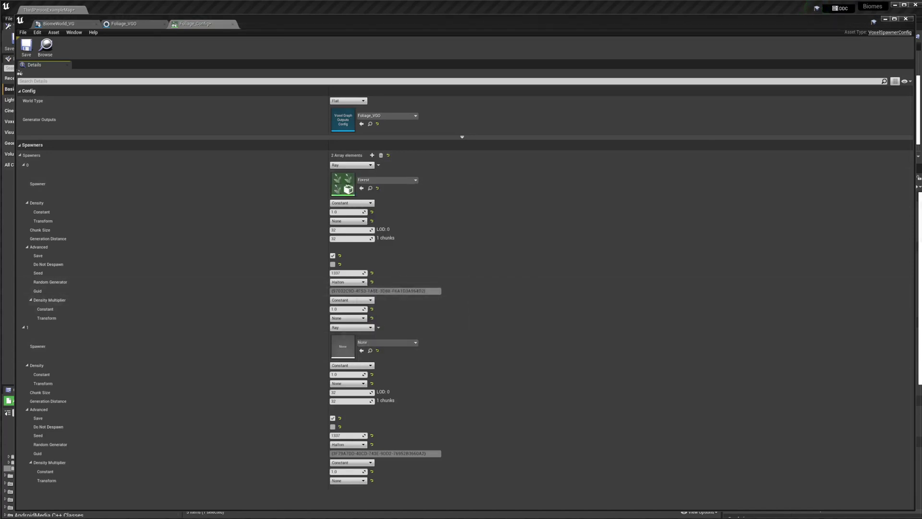
pyautogui.click(385, 342)
pyautogui.click(393, 259)
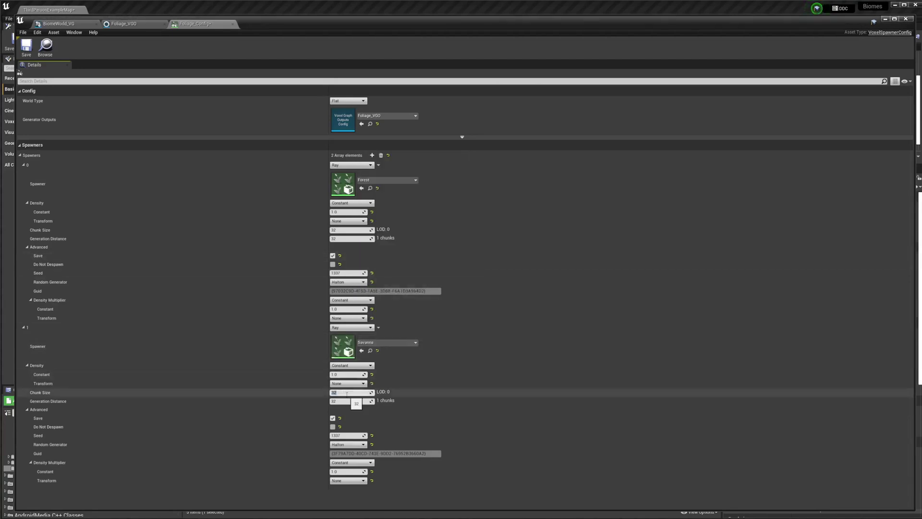
# Step: Set the chunk size to 128 and the generation distance to 512 for both the Savanna and Forest spawners
pyautogui.press('Tab')
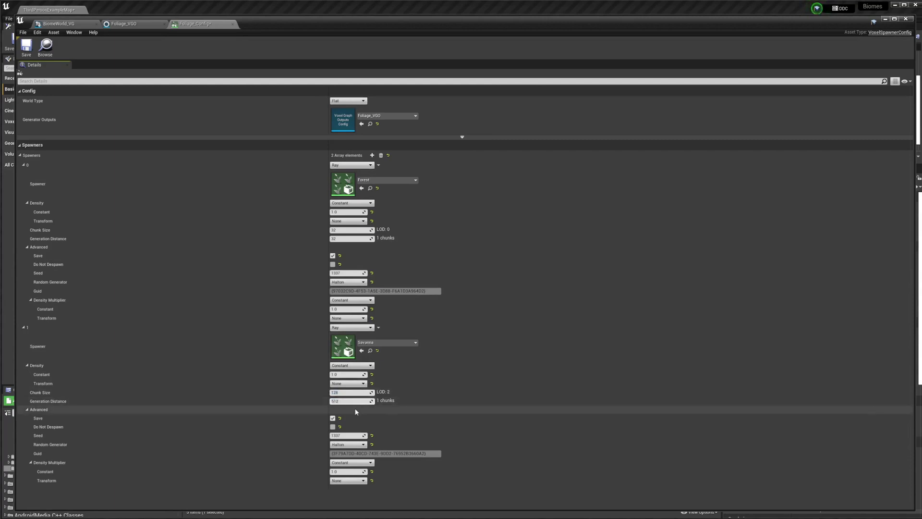
pyautogui.click(348, 230)
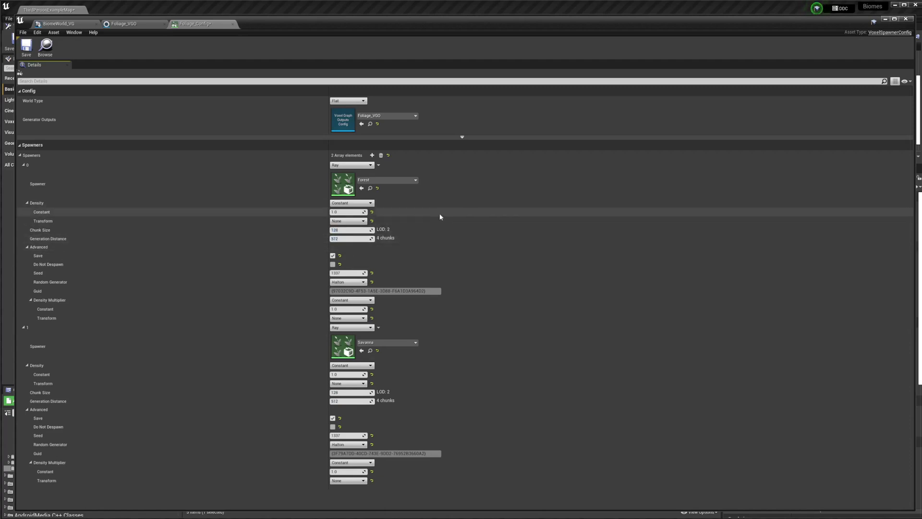
# Step: Set the Forest spawner's density to Generator Output and choose Forest as its generator output name
pyautogui.click(345, 203)
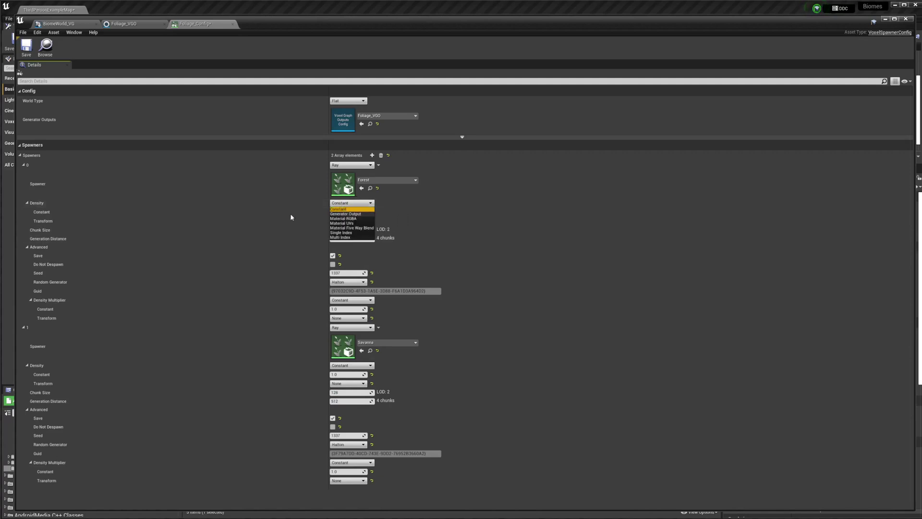
pyautogui.click(355, 213)
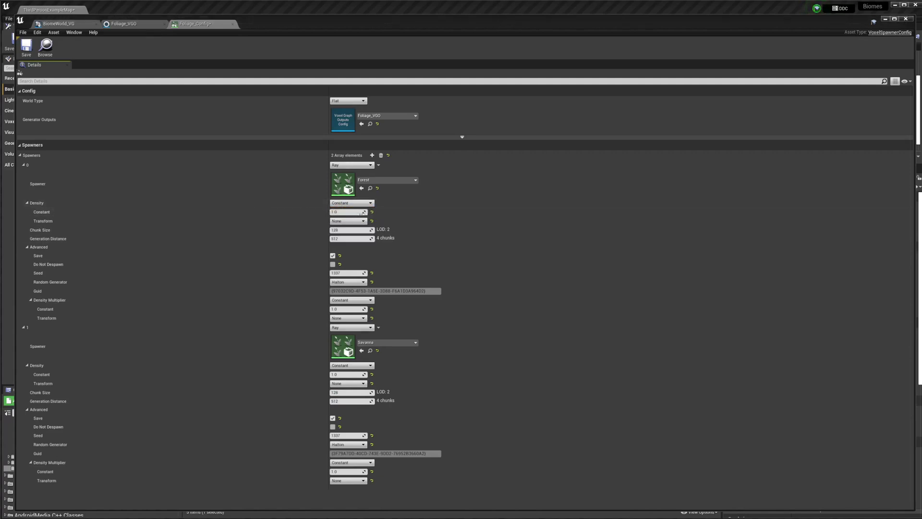
pyautogui.click(350, 214)
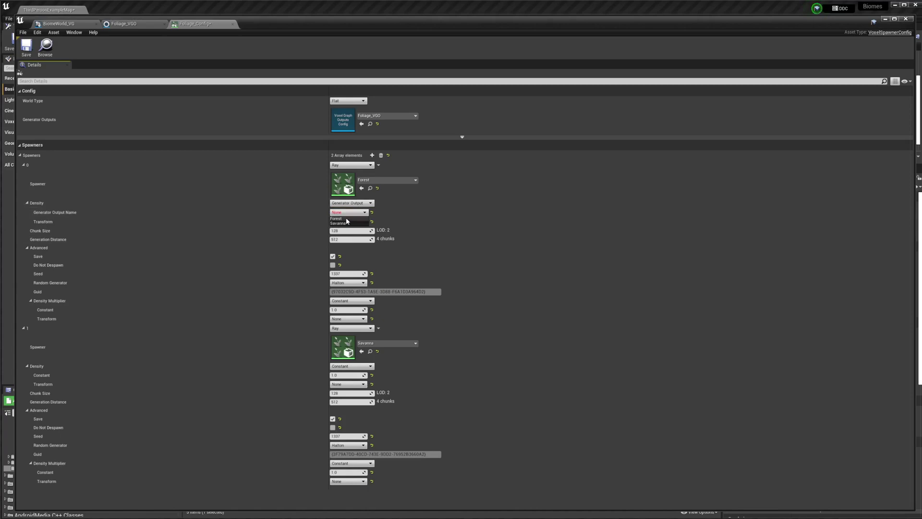
pyautogui.click(345, 221)
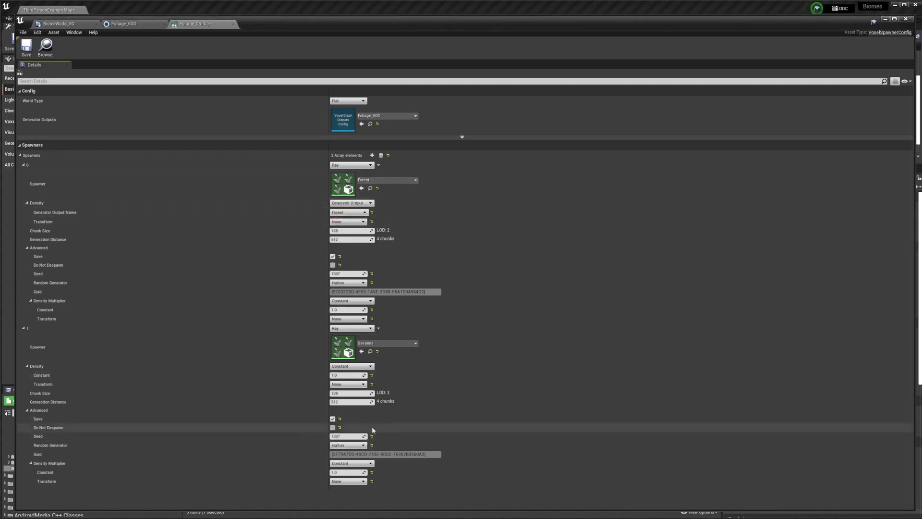
# Step: Set the Savanna spawner's density to Generator Output and choose Savanna as its generator output name
pyautogui.click(350, 367)
pyautogui.click(355, 377)
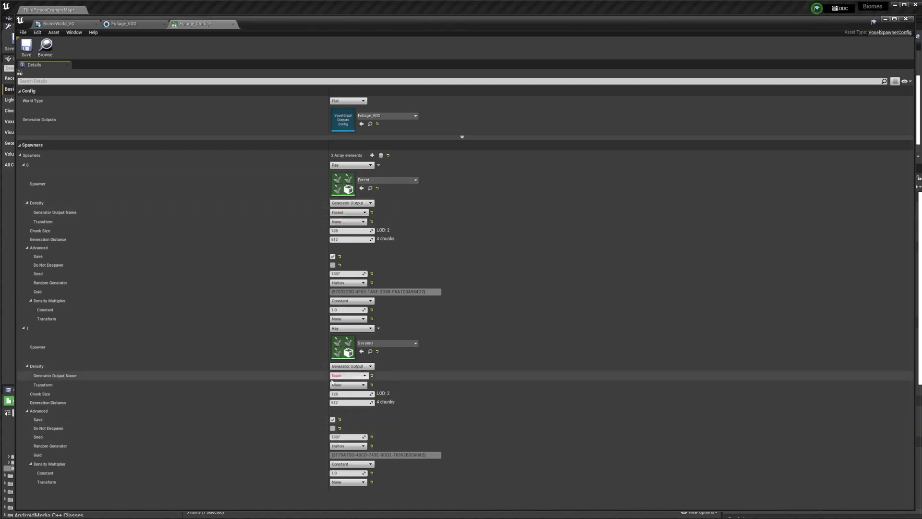
pyautogui.click(350, 375)
pyautogui.click(345, 387)
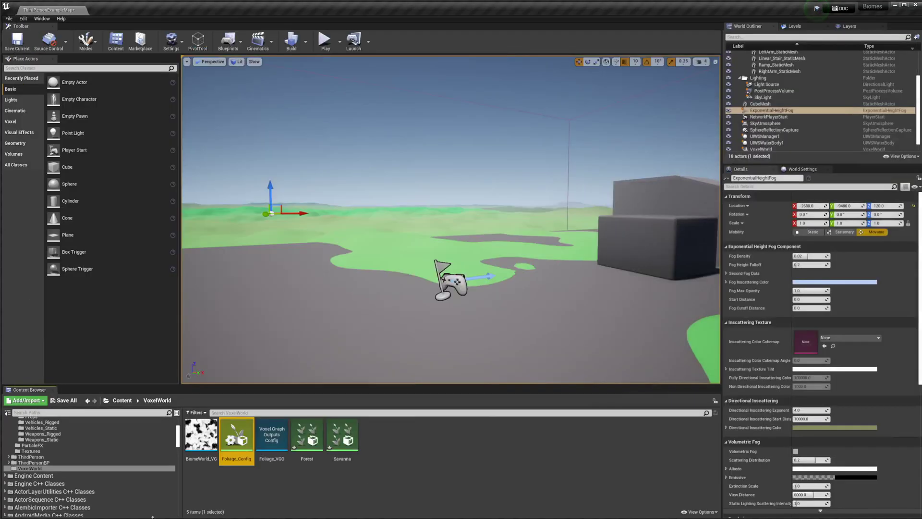
# Step: Open the Forest and Savanna mesh spawner groups from the VoxelWorld folder and return to the Forest group
pyautogui.doubleClick(307, 437)
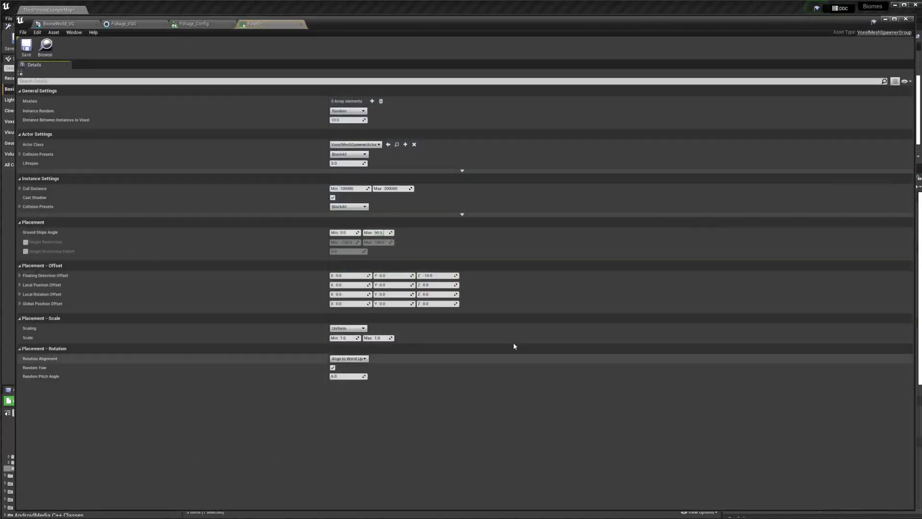
pyautogui.click(884, 19)
pyautogui.doubleClick(342, 435)
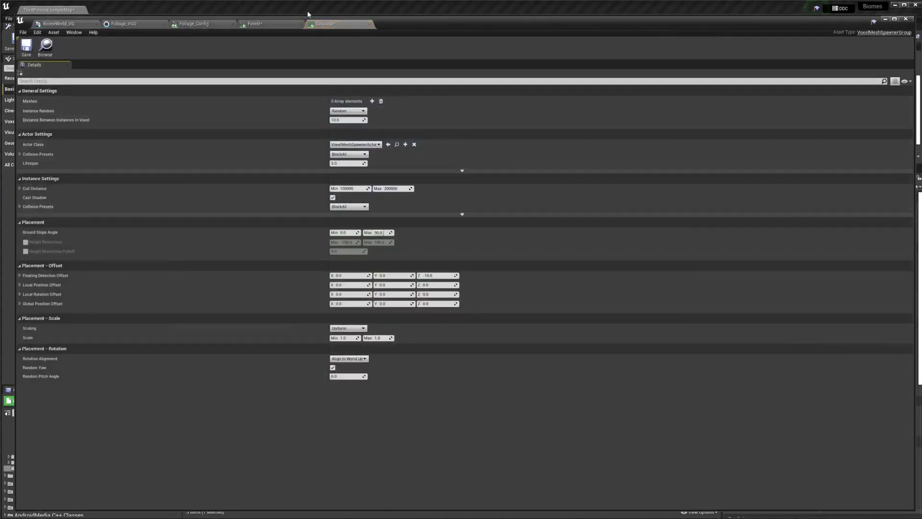
pyautogui.click(257, 24)
# Step: Add three meshes to the Forest group: SM_Env_Tree_01, SM_Env_Tree_02 and SM_Env_Tree_03
pyautogui.click(371, 101)
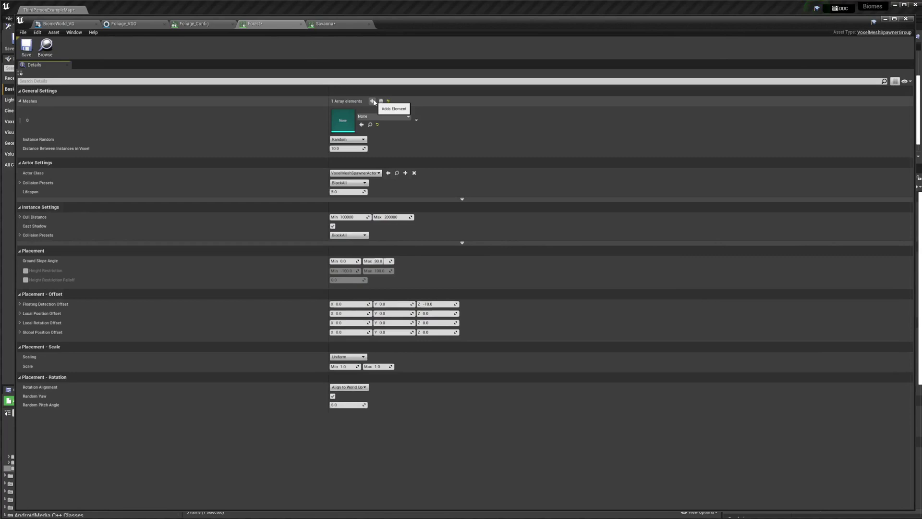
pyautogui.click(378, 117)
pyautogui.write('tree')
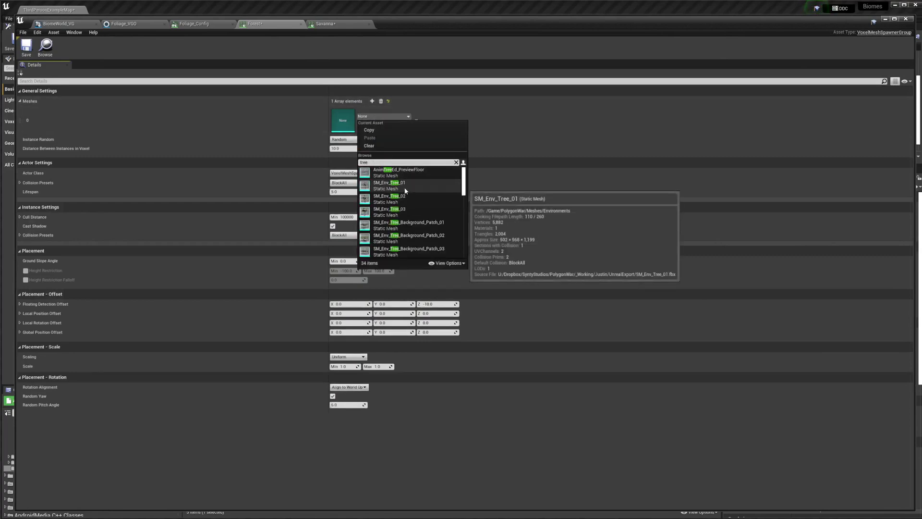
pyautogui.click(405, 190)
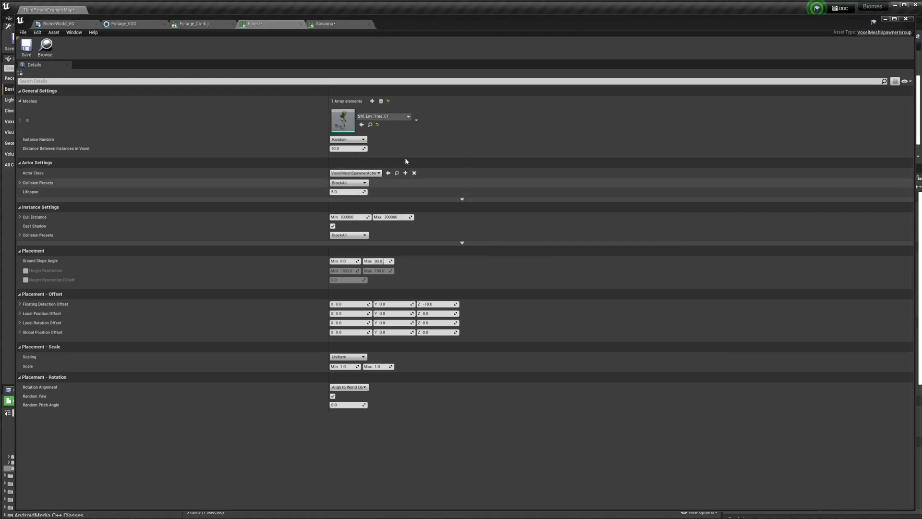
pyautogui.click(373, 101)
pyautogui.click(373, 102)
pyautogui.click(382, 144)
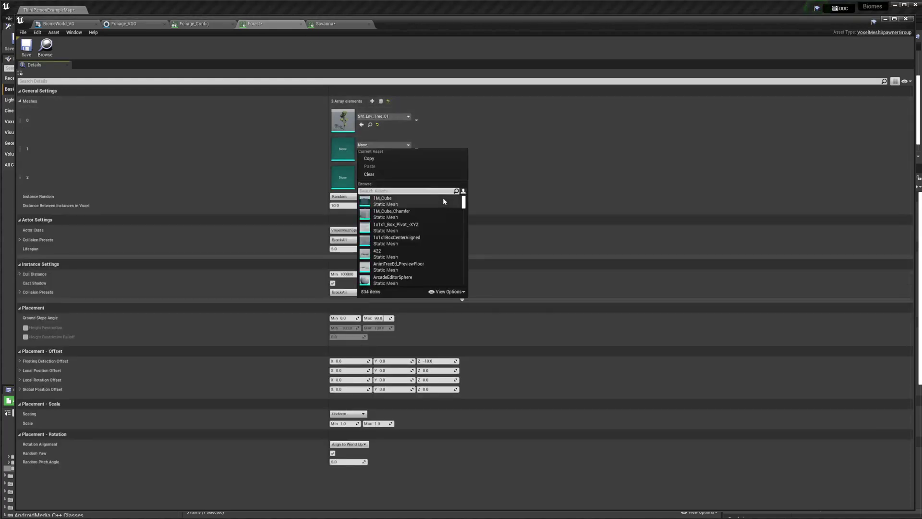
pyautogui.write('tree')
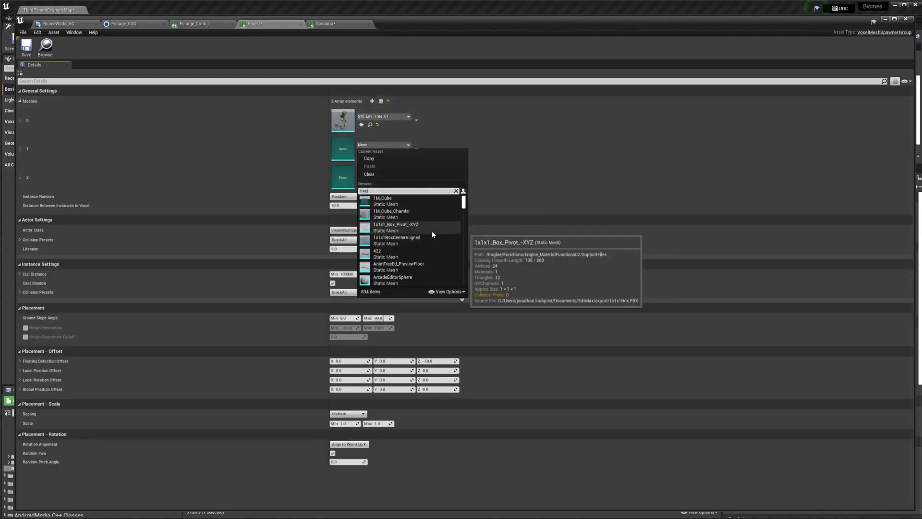
pyautogui.click(405, 225)
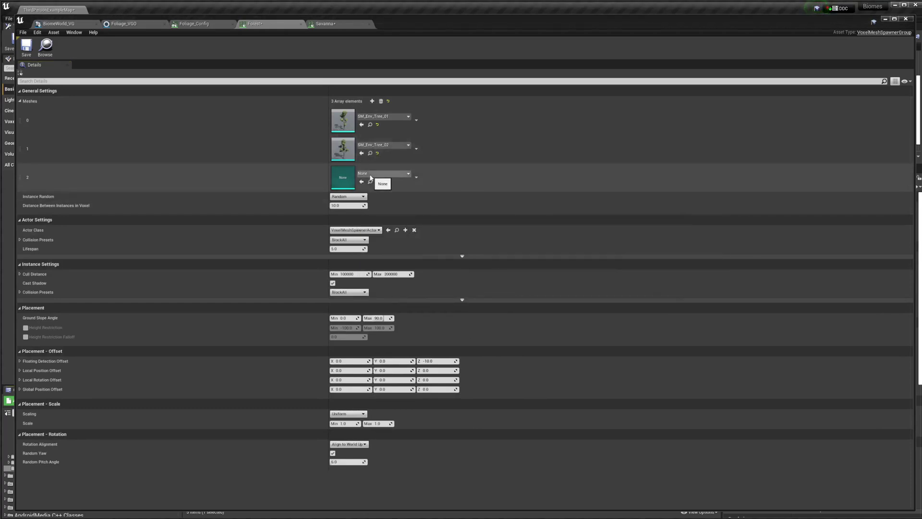
pyautogui.click(374, 174)
pyautogui.write('tree')
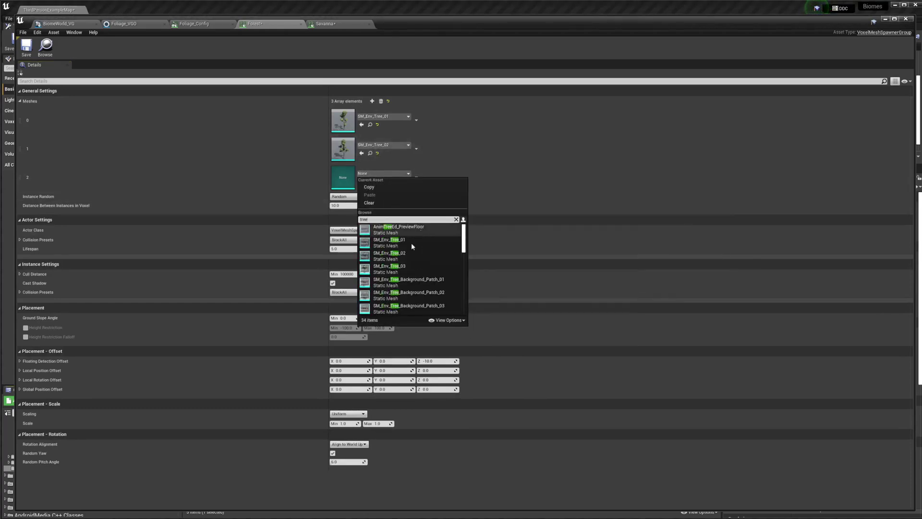
pyautogui.click(408, 266)
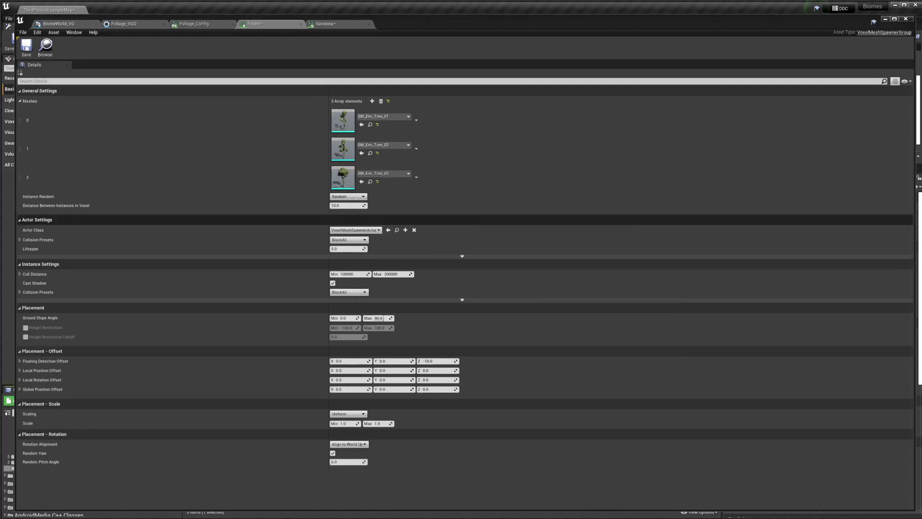
# Step: Set the Forest group's distance between instances to 50 voxels and its maximum ground slope angle to 35
pyautogui.click(345, 205)
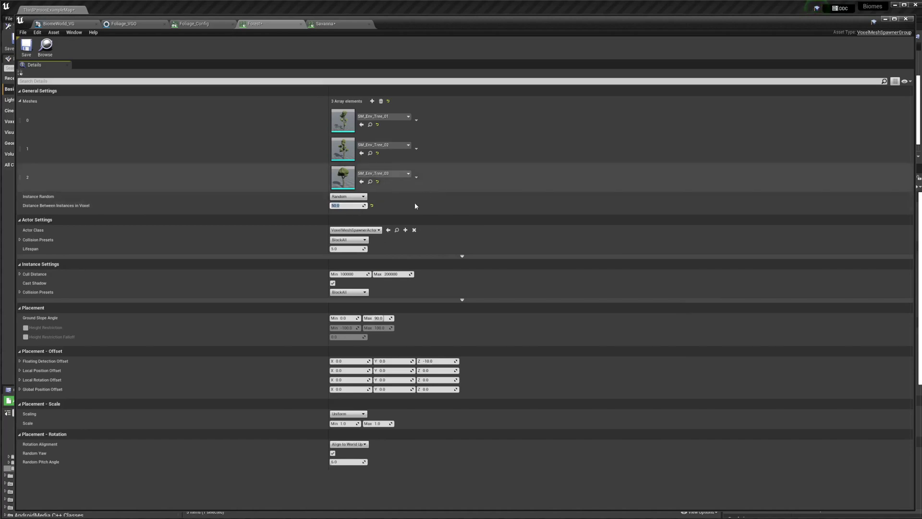
pyautogui.click(25, 45)
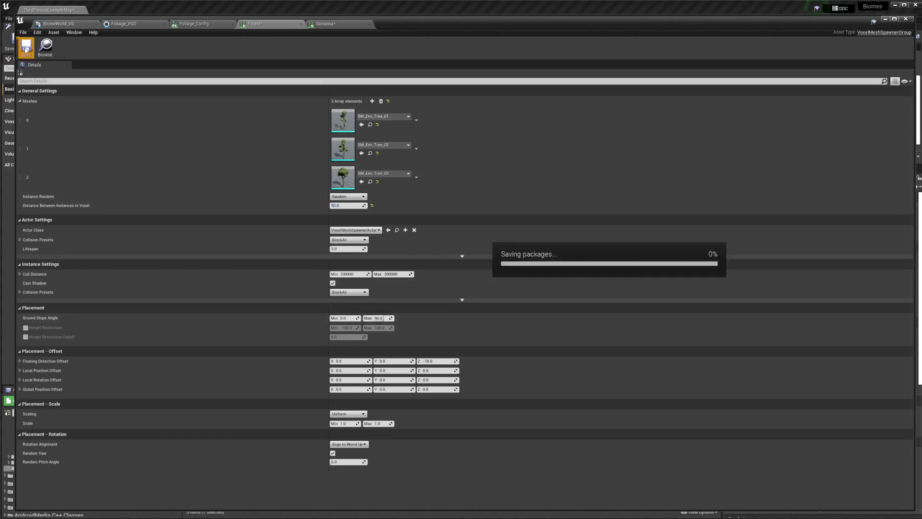
pyautogui.click(381, 318)
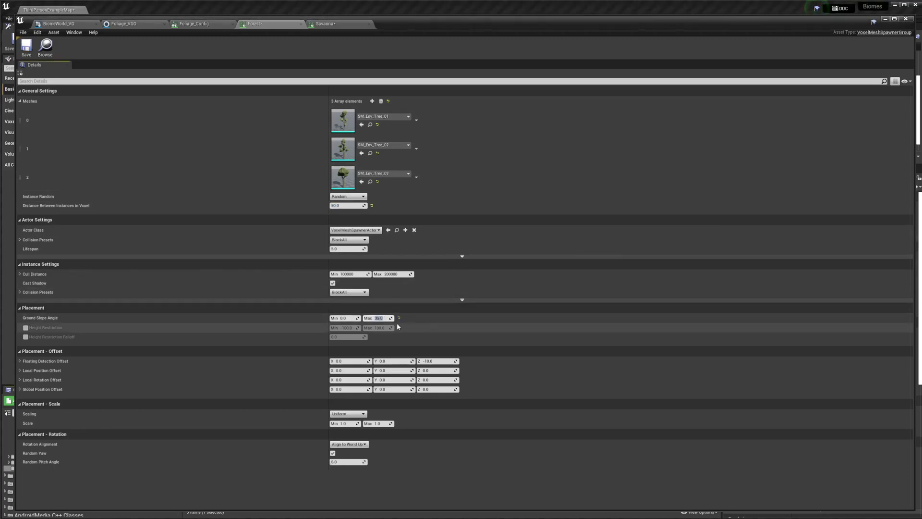
pyautogui.write('35')
pyautogui.press('Return')
# Step: Set the Forest group's maximum placement scale to 1.2 and save the asset
pyautogui.click(384, 423)
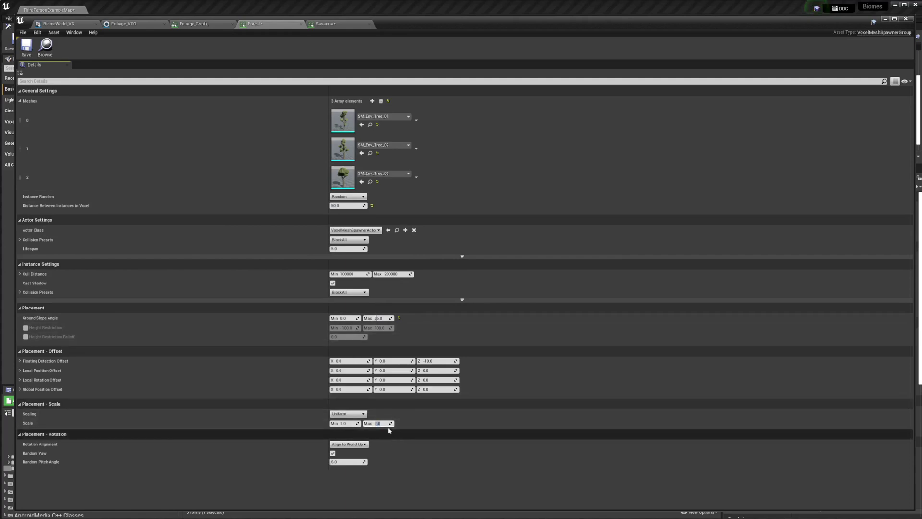
pyautogui.click(298, 416)
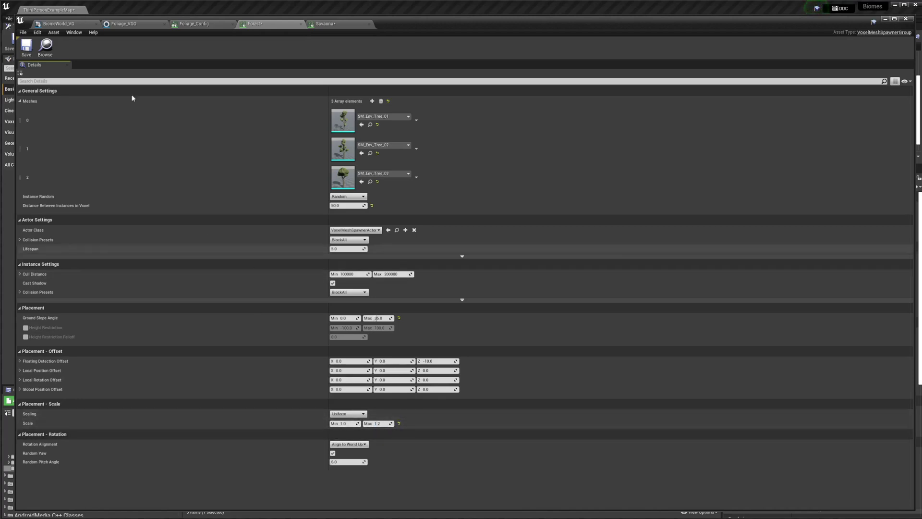
pyautogui.click(26, 46)
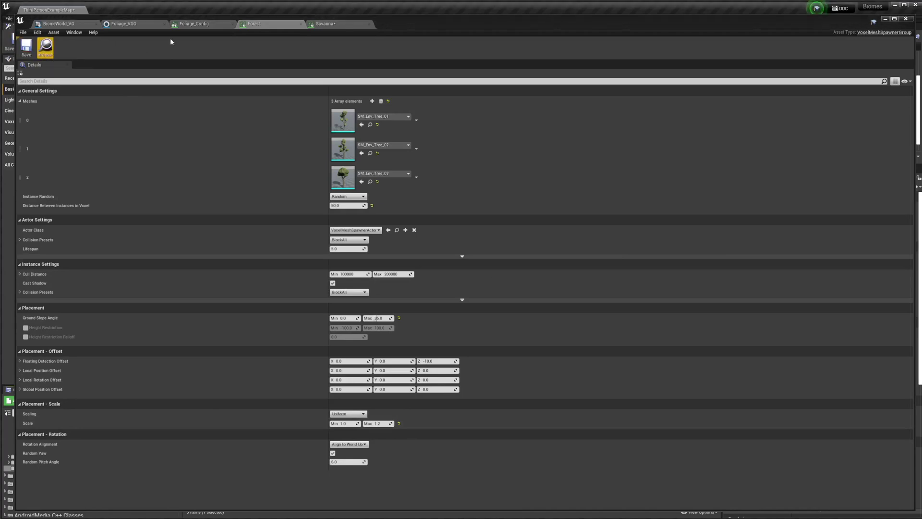
# Step: Close the Forest group and add SM_Env_Tree_Pine_01 as the first mesh of the Savanna group
pyautogui.click(301, 24)
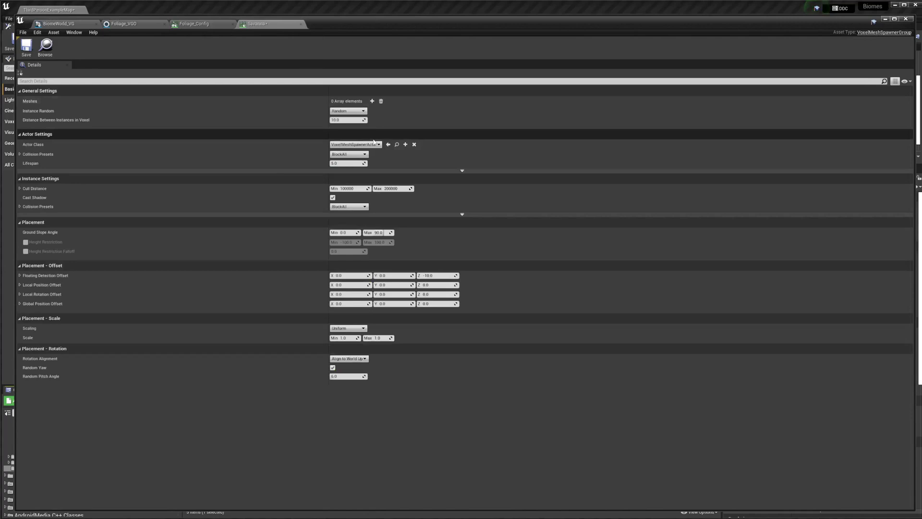
pyautogui.click(372, 101)
pyautogui.click(384, 117)
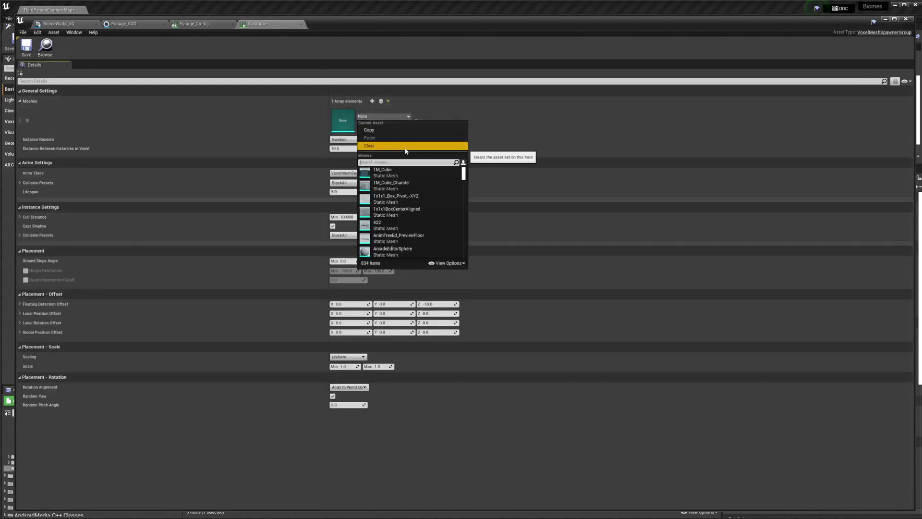
pyautogui.write('tree')
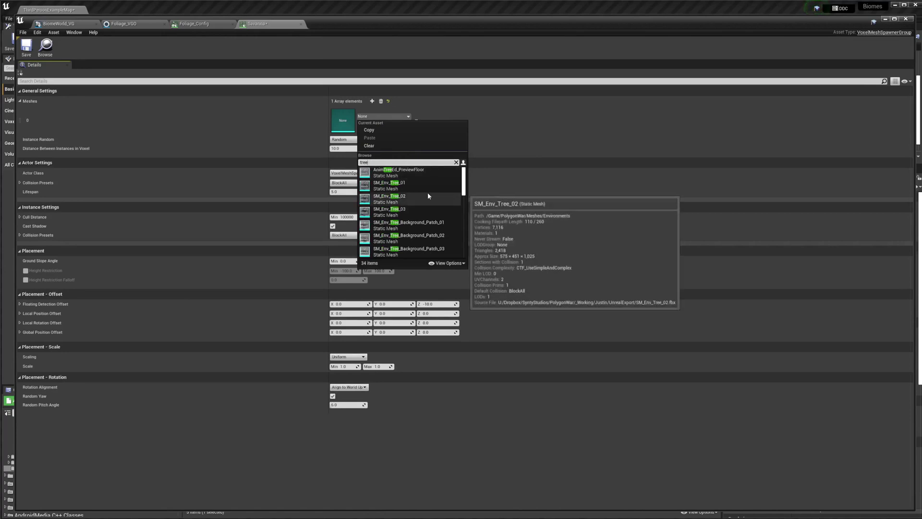
pyautogui.scroll(-3, 428, 196)
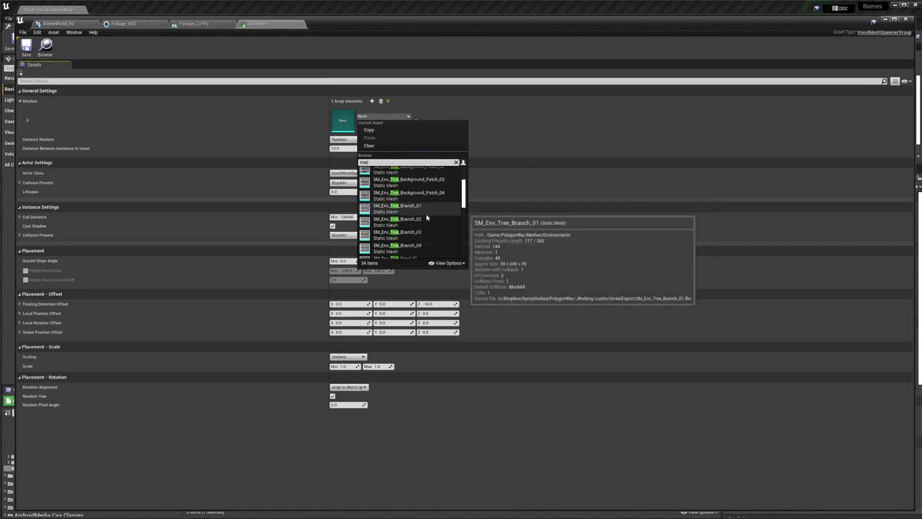
pyautogui.scroll(-4, 442, 217)
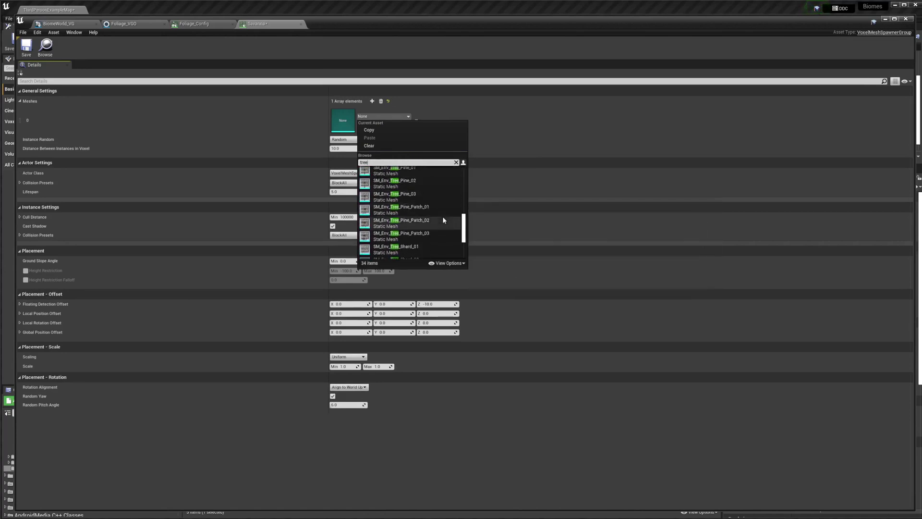
pyautogui.click(419, 192)
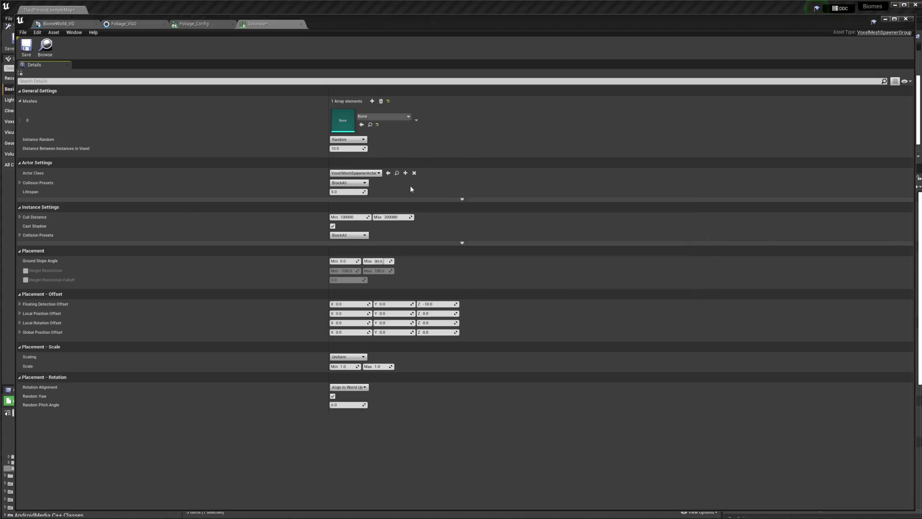
# Step: Add SM_Env_Tree_Pine_02 and SM_Env_Tree_Pine_03 as further meshes of the Savanna group and save the asset
pyautogui.click(372, 101)
pyautogui.click(372, 101)
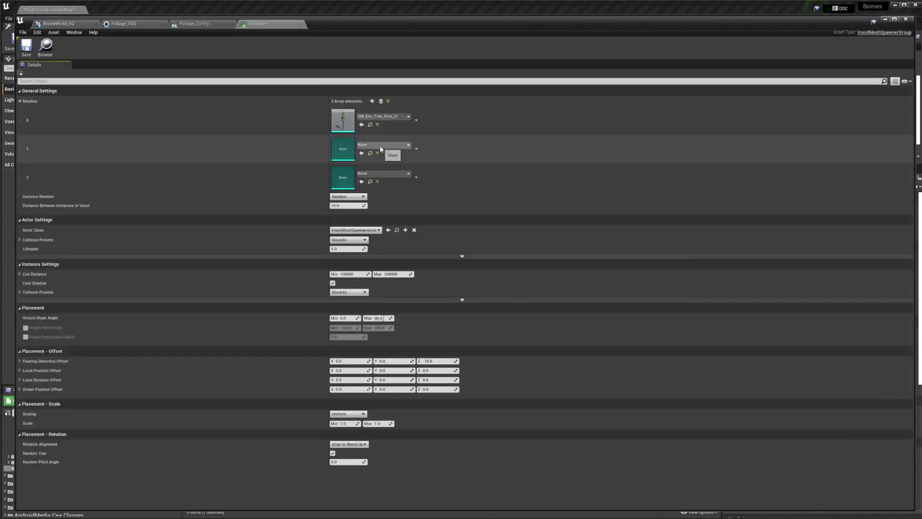
pyautogui.click(383, 145)
pyautogui.write('pine')
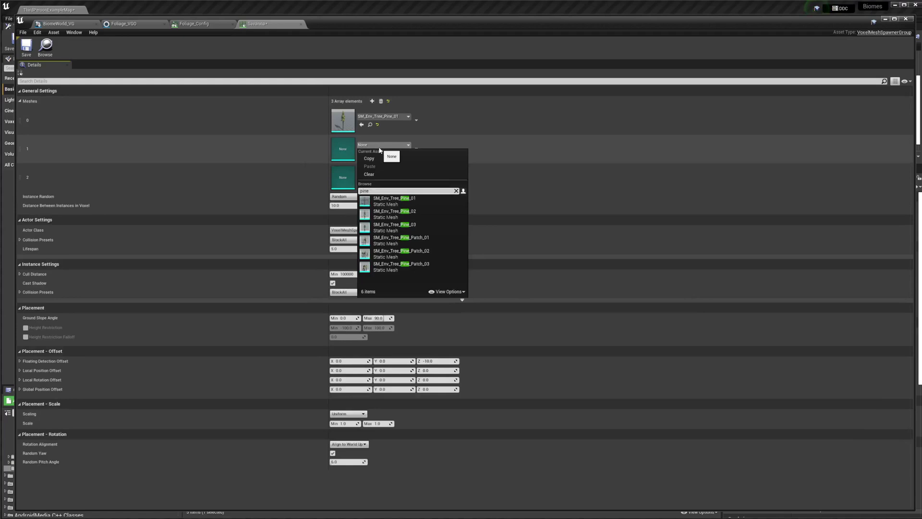
pyautogui.click(419, 211)
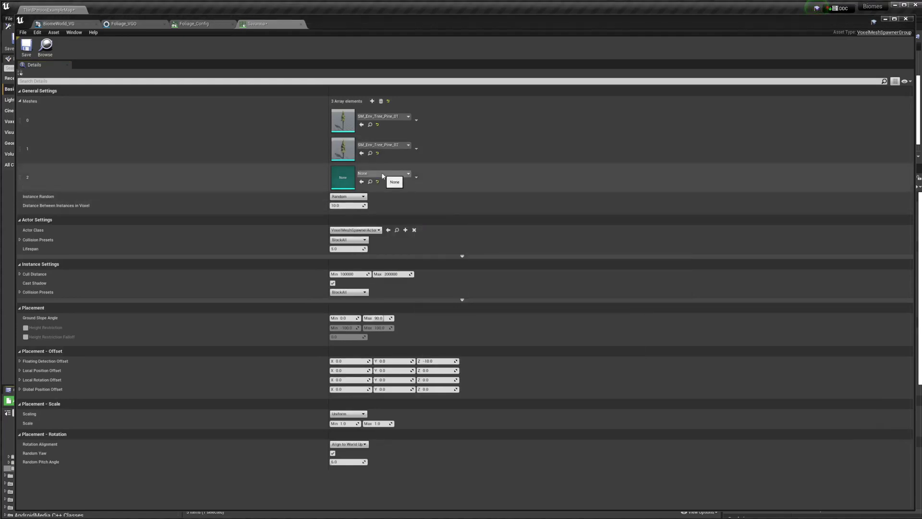
pyautogui.click(387, 174)
pyautogui.write('pine')
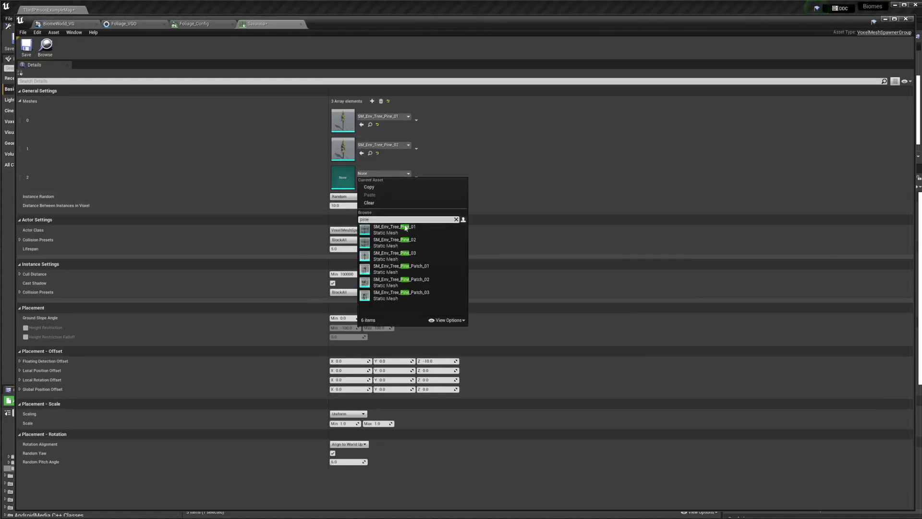
pyautogui.click(417, 258)
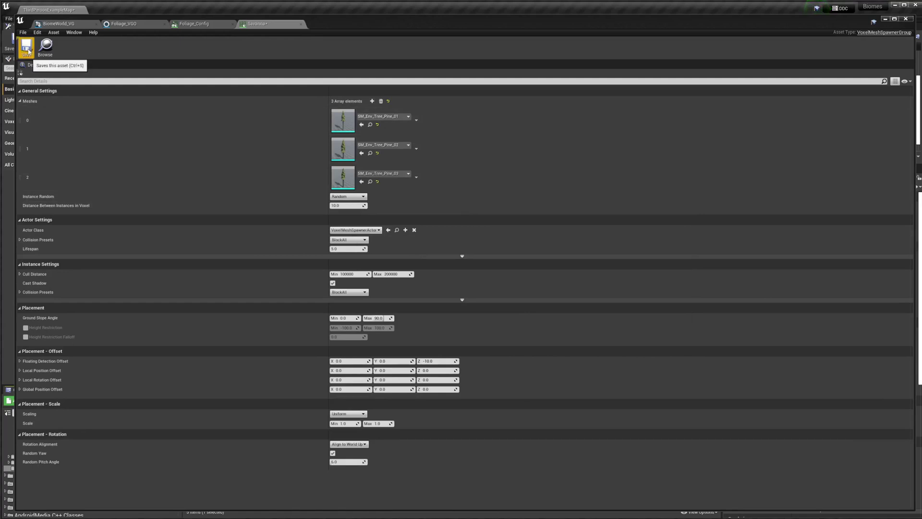
pyautogui.click(26, 47)
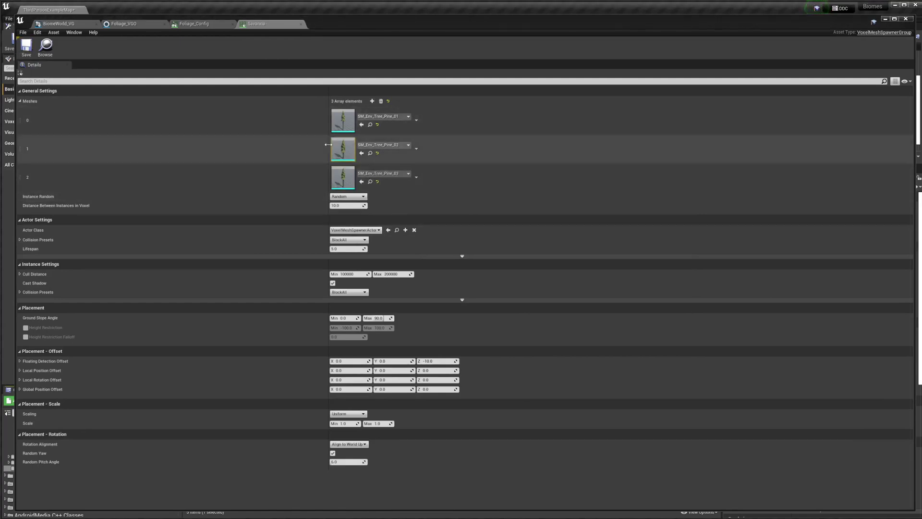
# Step: Set the Savanna group's distance between instances to 25 voxels
pyautogui.click(346, 206)
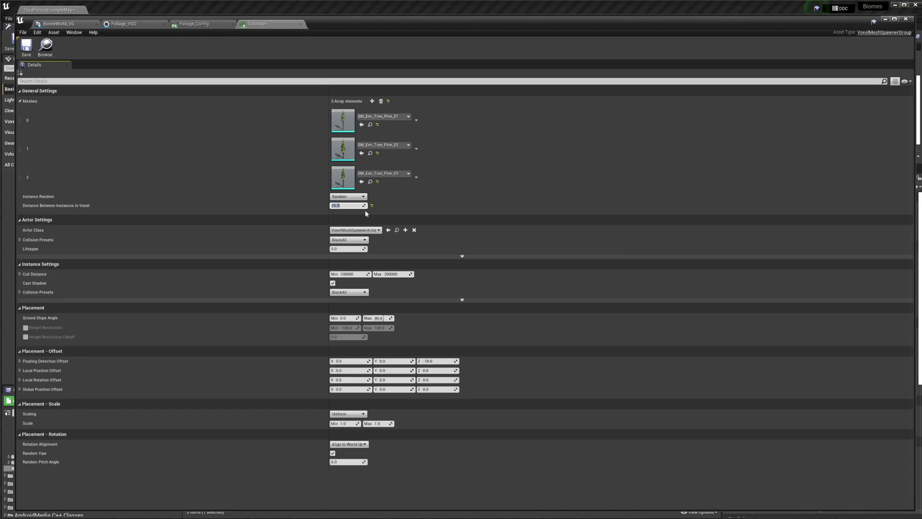
# Step: Save the Savanna group, set its maximum placement scale to 1.5, save again and close the asset
pyautogui.click(27, 48)
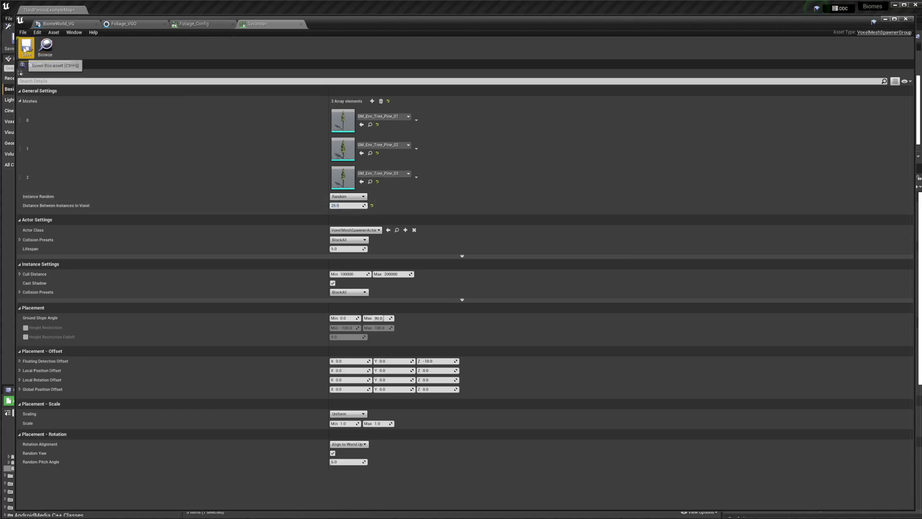
pyautogui.click(380, 423)
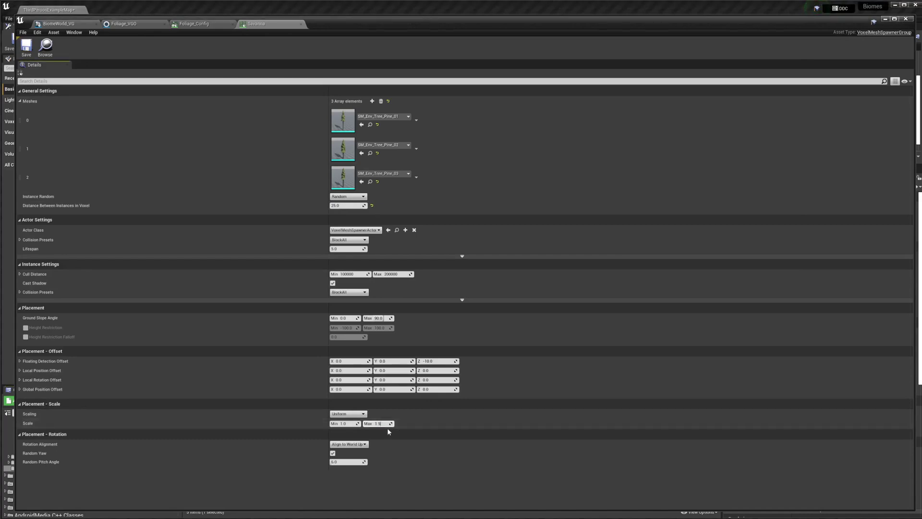
pyautogui.click(26, 48)
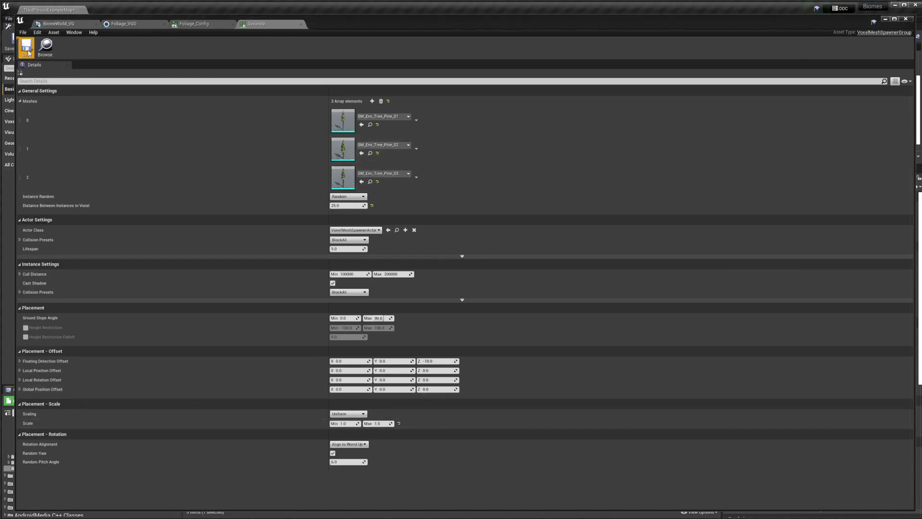
pyautogui.click(301, 24)
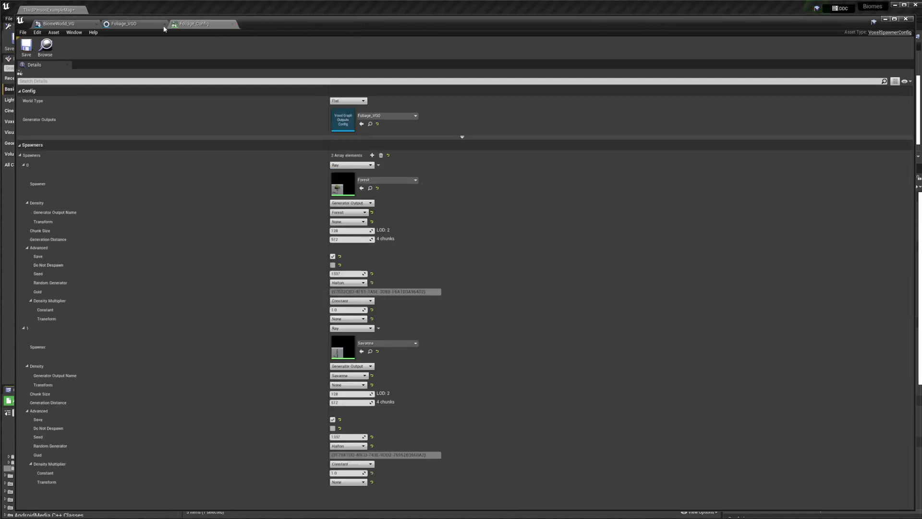
# Step: Return to the level and assign Foliage_Config as the spawner config of the VoxelWorld actor
pyautogui.click(885, 20)
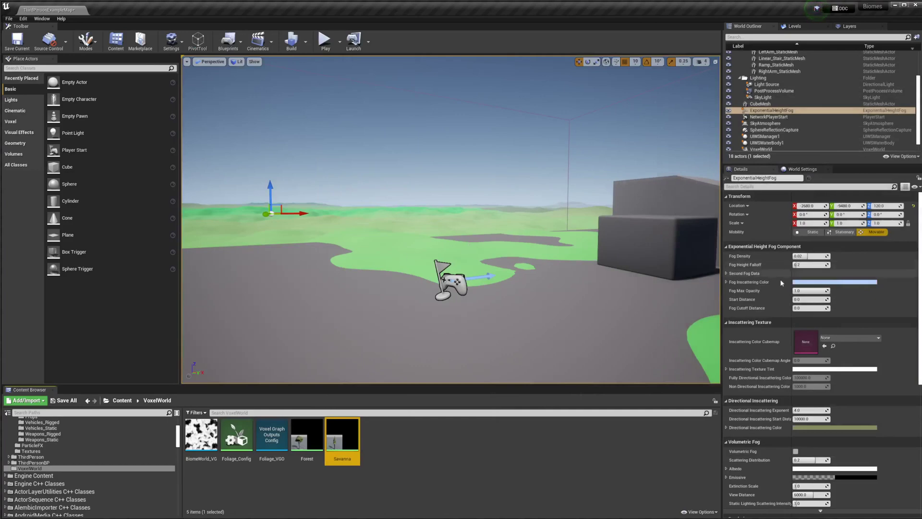
pyautogui.scroll(-2, 779, 203)
pyautogui.scroll(-1, 781, 138)
pyautogui.click(781, 140)
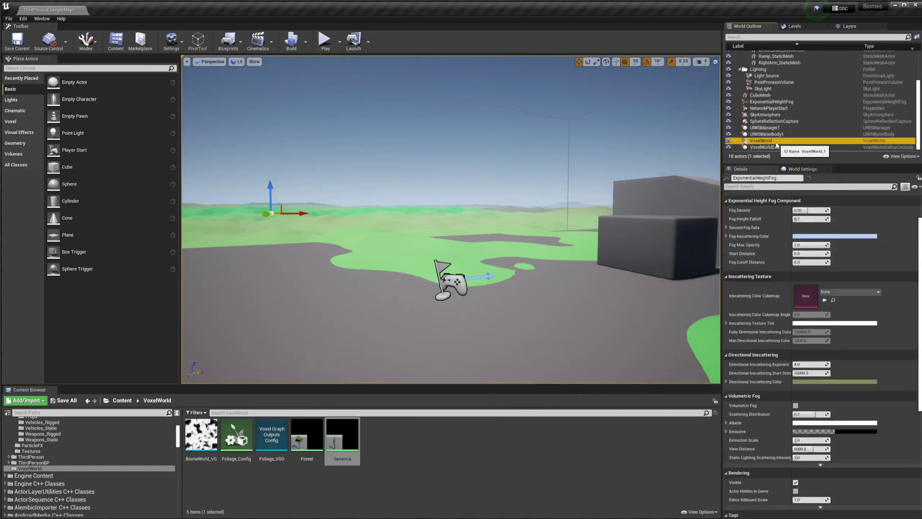
pyautogui.scroll(-3, 818, 328)
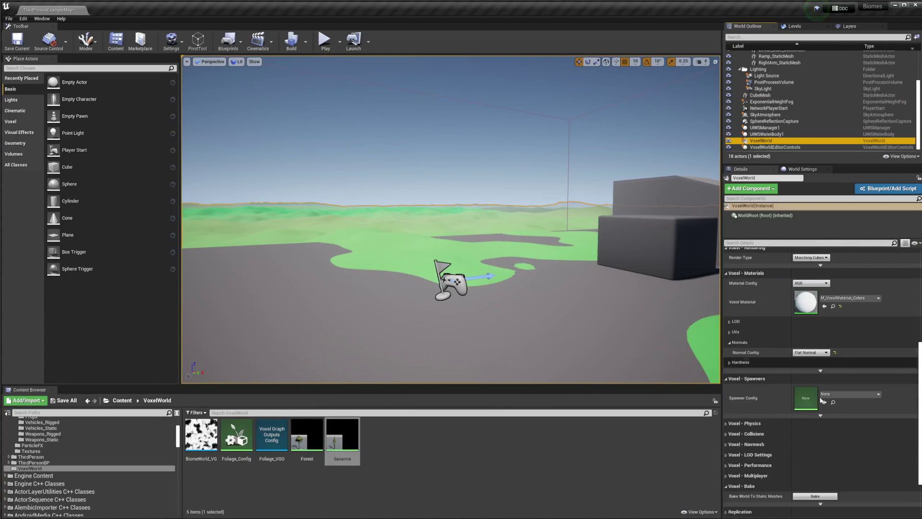
pyautogui.click(853, 390)
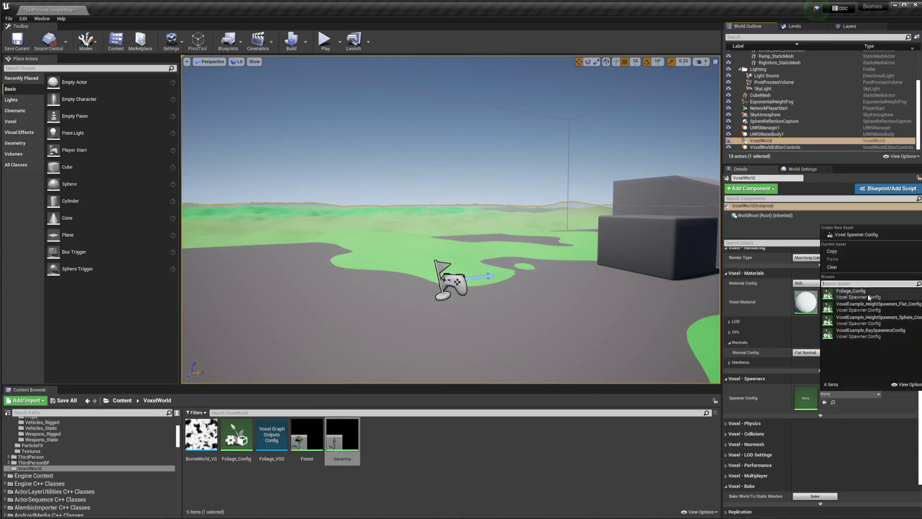
pyautogui.click(851, 293)
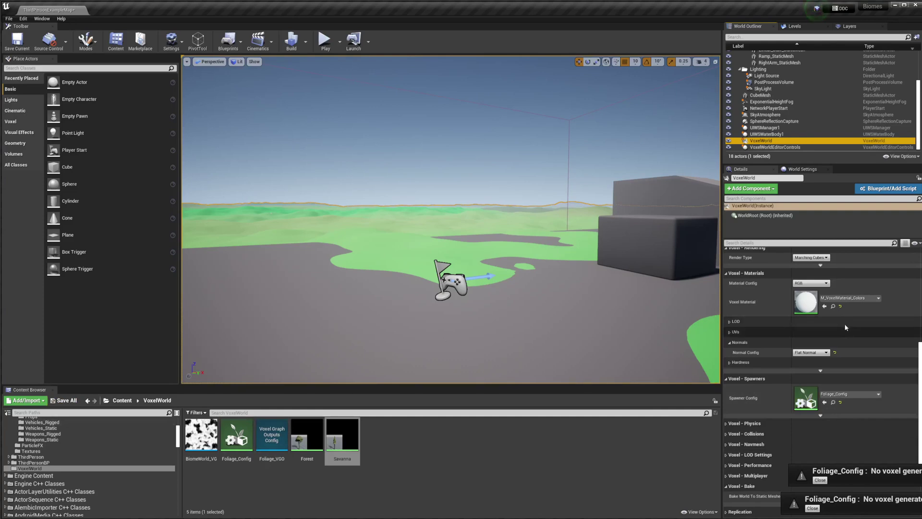
pyautogui.scroll(-3, 786, 326)
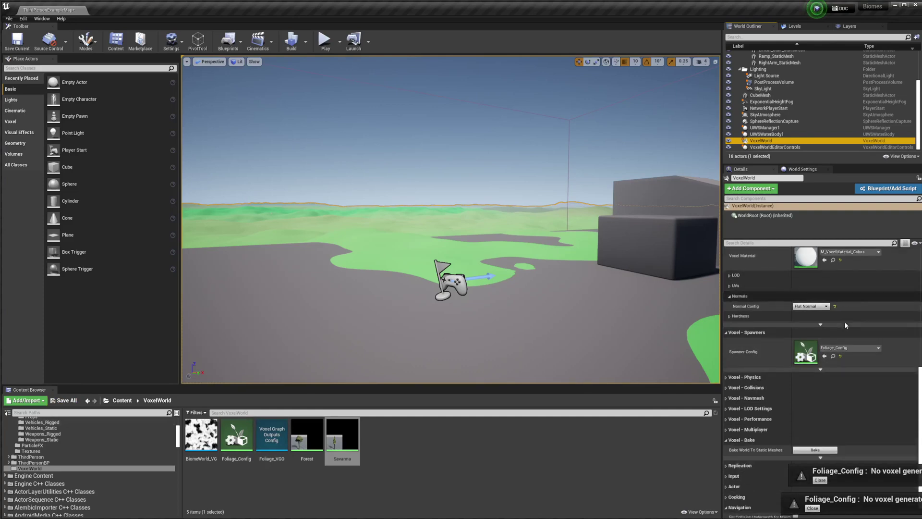
# Step: Open the BiomeWorld_VG graph and add a Set Forest node after the Set Color node
pyautogui.doubleClick(202, 434)
pyautogui.scroll(2, 579, 181)
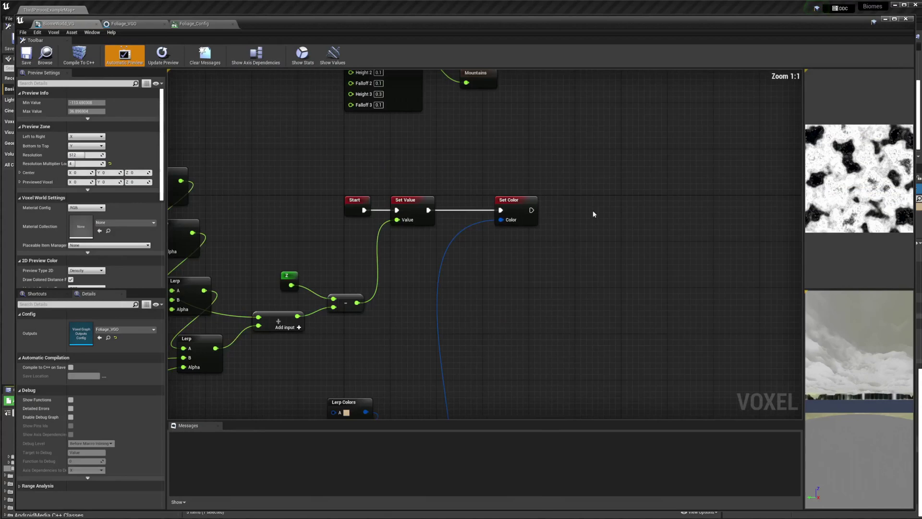
pyautogui.rightClick(593, 211)
pyautogui.write('set')
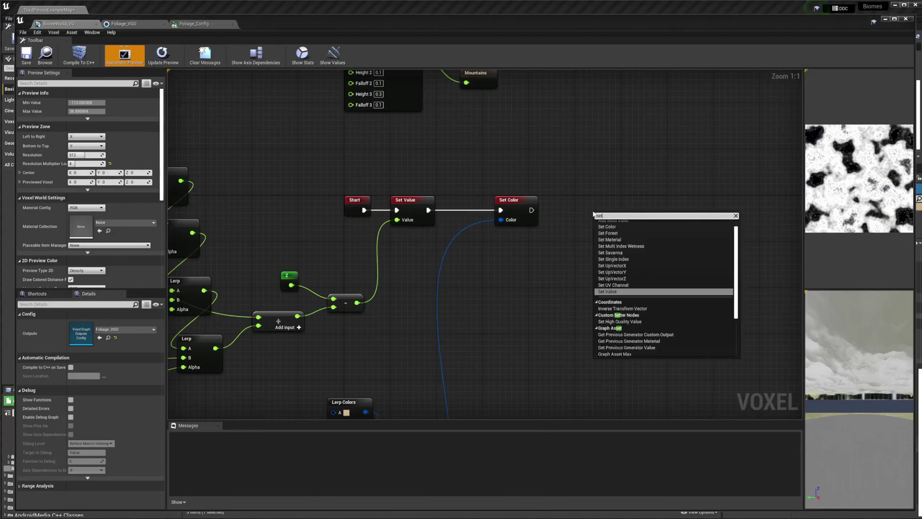
pyautogui.write(' fores')
pyautogui.press('Return')
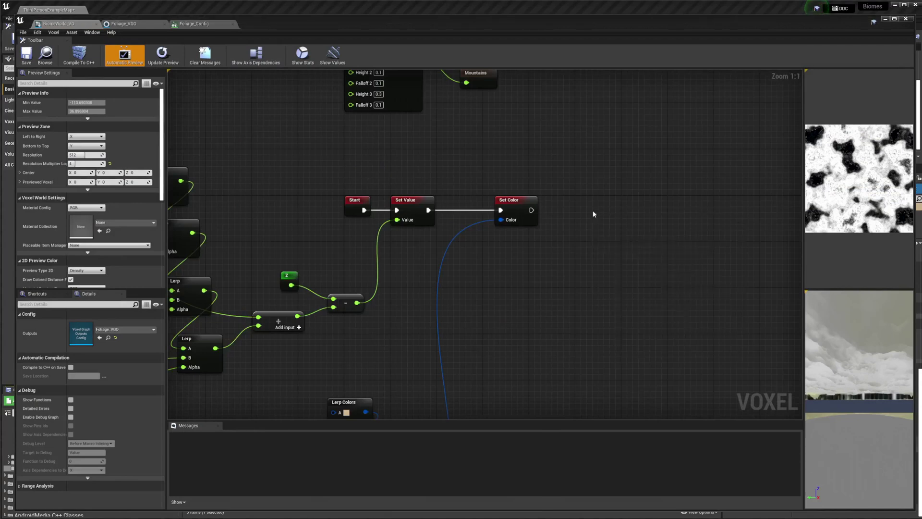
# Step: Add a Set Savanna node beside Set Forest and link the execution flow from Set Color through Set Forest to Set Savanna
pyautogui.rightClick(628, 280)
pyautogui.write('set')
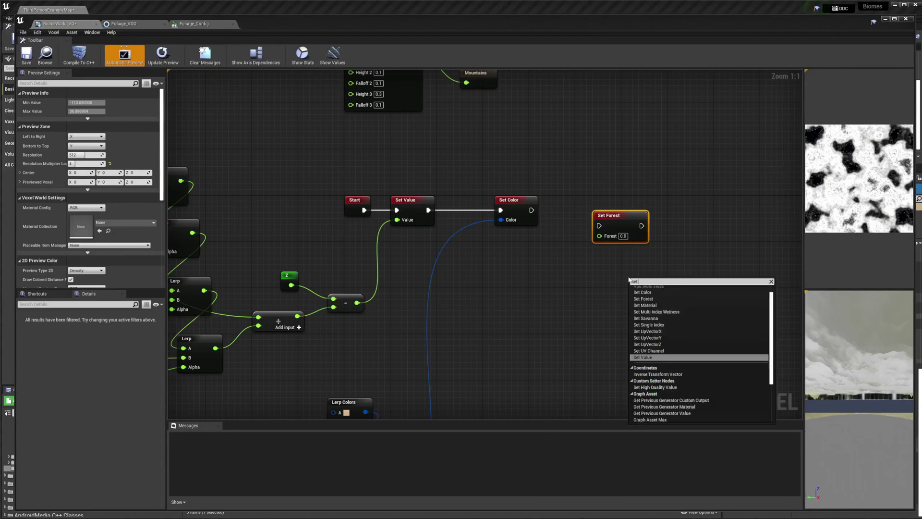
pyautogui.write(' sva')
pyautogui.press('BackSpace')
pyautogui.press('BackSpace')
pyautogui.write('av')
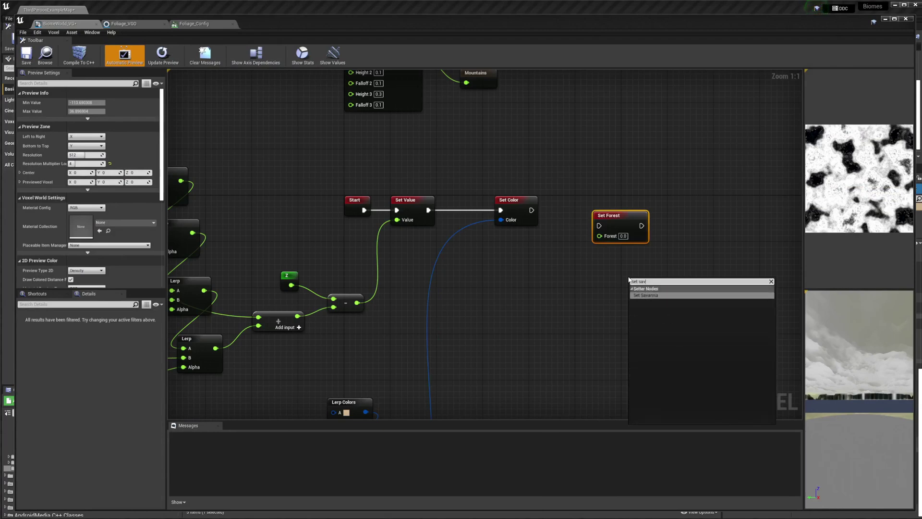
pyautogui.press('Return')
pyautogui.moveTo(644, 281); pyautogui.dragTo(700, 219)
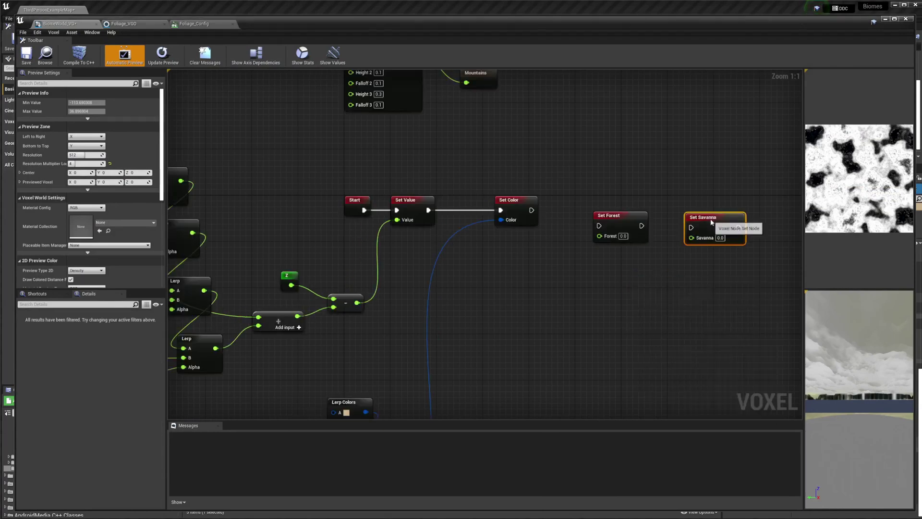
pyautogui.moveTo(535, 210); pyautogui.dragTo(763, 197)
pyautogui.click(761, 194)
pyautogui.moveTo(644, 148); pyautogui.dragTo(620, 285, button='right')
pyautogui.moveTo(437, 239); pyautogui.dragTo(553, 380, button='right')
pyautogui.moveTo(343, 309); pyautogui.dragTo(370, 291, button='right')
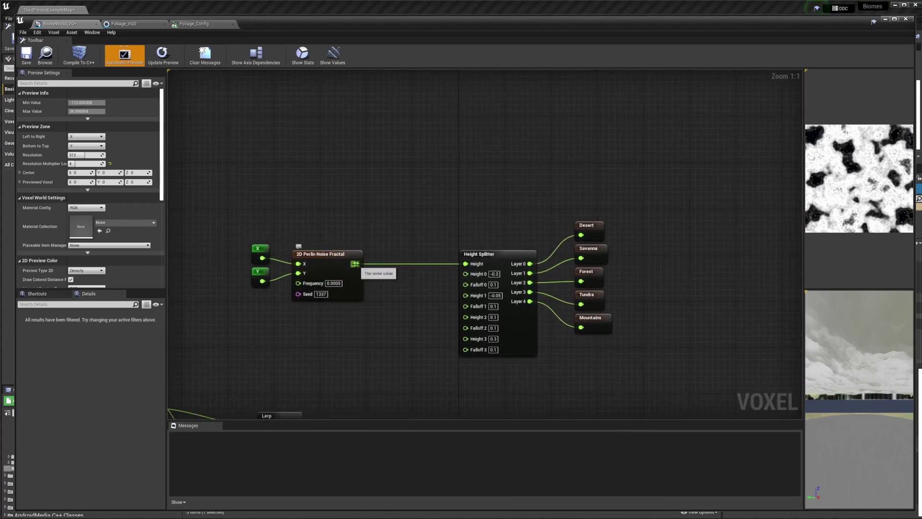
pyautogui.moveTo(356, 263); pyautogui.dragTo(450, 169)
pyautogui.write('height')
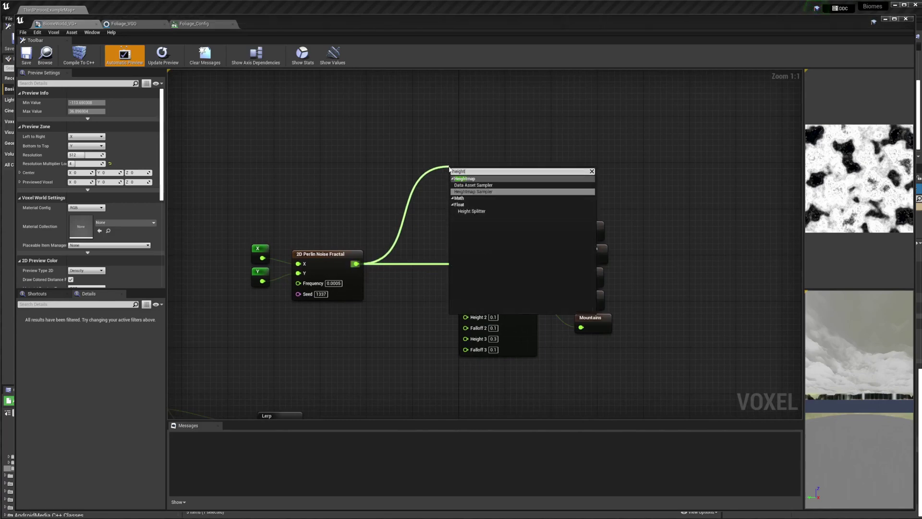
pyautogui.click(472, 210)
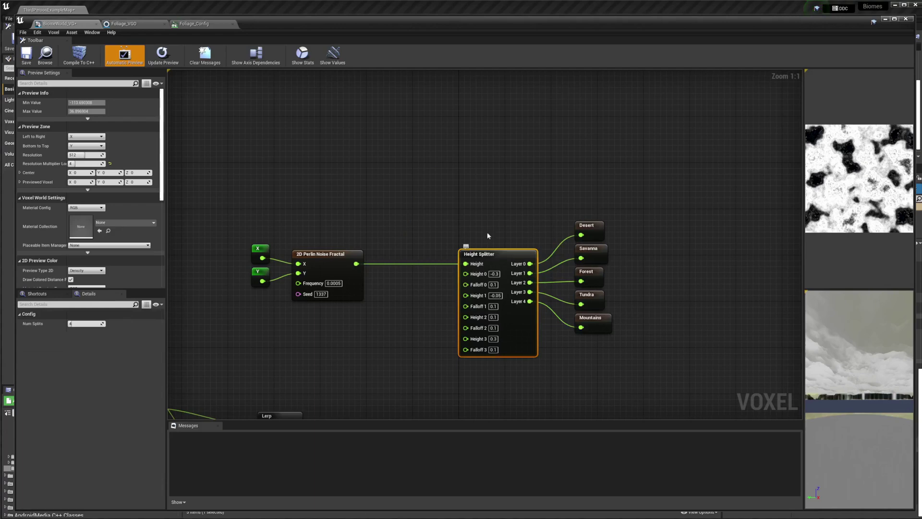
# Step: Duplicate the existing Height Splitter, place the copy above the original and feed the 2D Perlin Noise Fractal output into its Height input
pyautogui.hotkey('ctrl', 'w')
pyautogui.moveTo(522, 135); pyautogui.dragTo(502, 111)
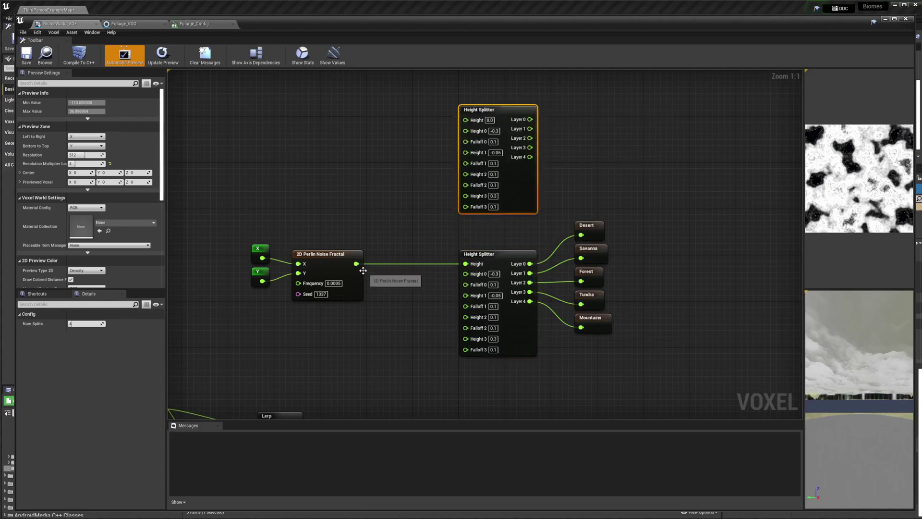
pyautogui.moveTo(356, 264); pyautogui.dragTo(470, 122)
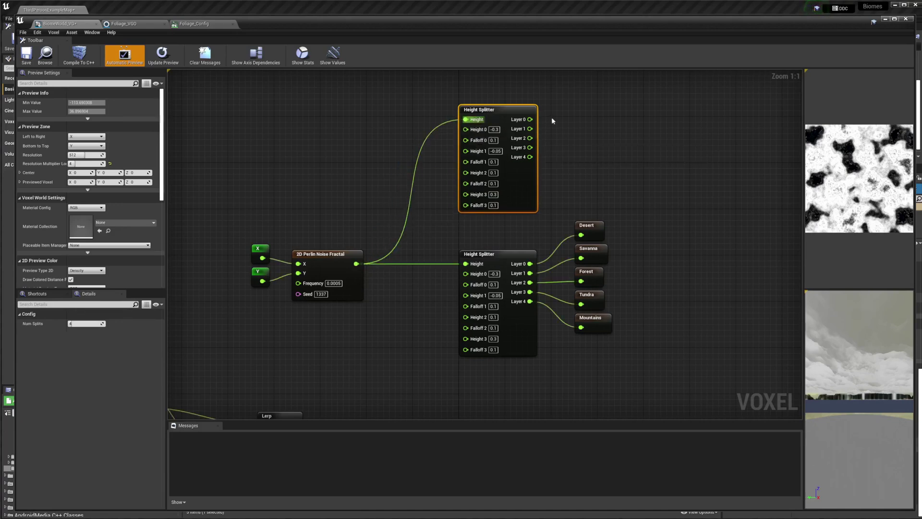
# Step: Create a local variable named Savanna Foliage from Layer 1 of the duplicated Height Splitter
pyautogui.moveTo(534, 142); pyautogui.dragTo(424, 162, button='right')
pyautogui.moveTo(422, 160); pyautogui.dragTo(460, 160)
pyautogui.click(508, 180)
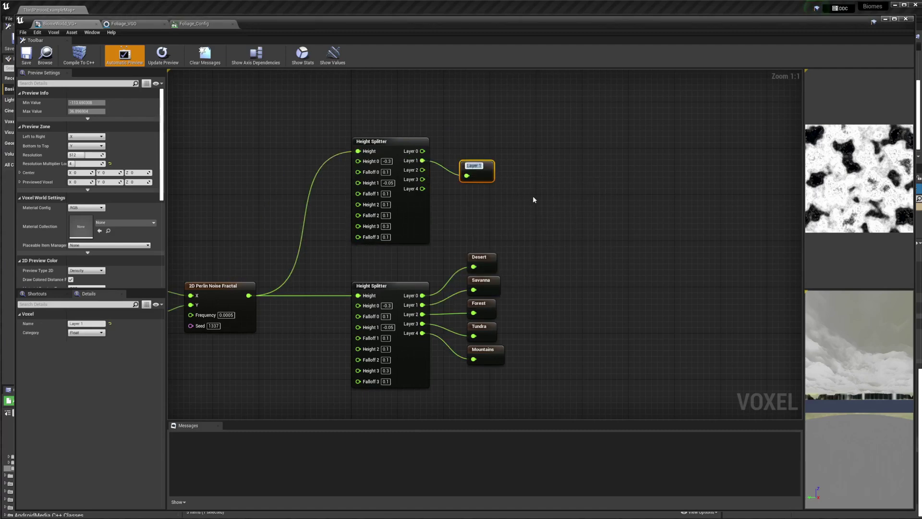
pyautogui.write('Savanna Foliage')
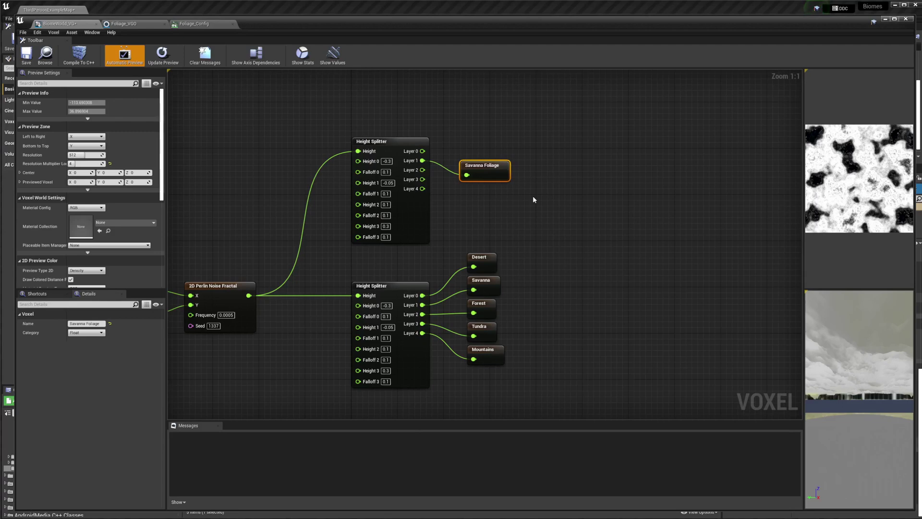
pyautogui.press('Return')
# Step: Create a local variable named Forest Foliage from Layer 2 of the duplicated Height Splitter and place it below Savanna Foliage
pyautogui.moveTo(422, 170); pyautogui.dragTo(479, 185)
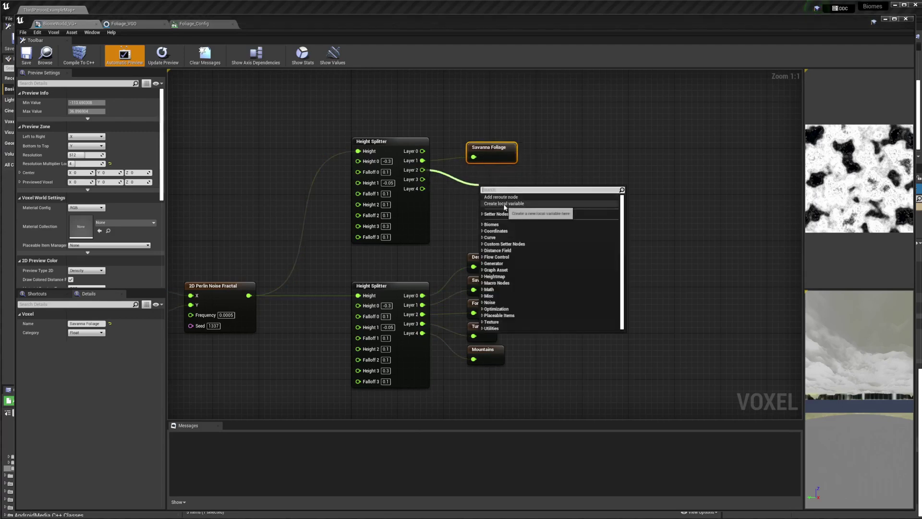
pyautogui.click(504, 204)
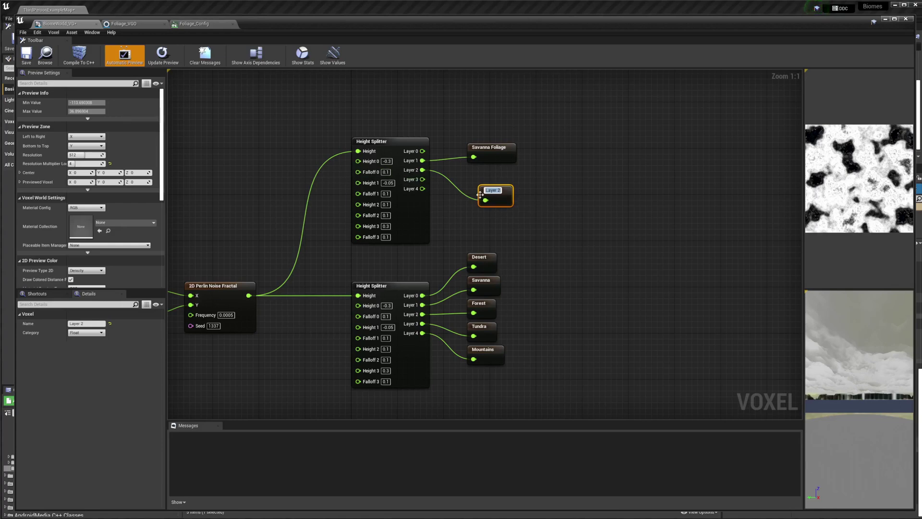
pyautogui.write('Savann')
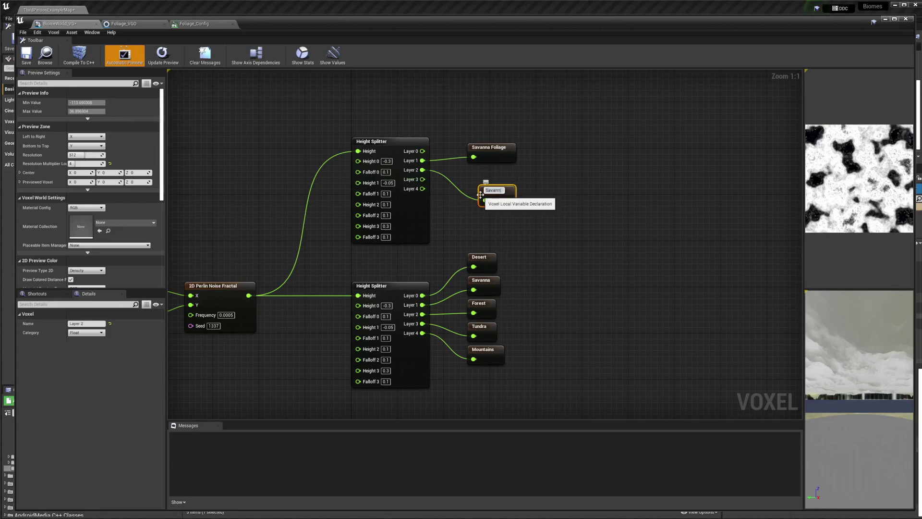
pyautogui.write('a Forest Foliage')
pyautogui.moveTo(513, 193); pyautogui.dragTo(495, 174)
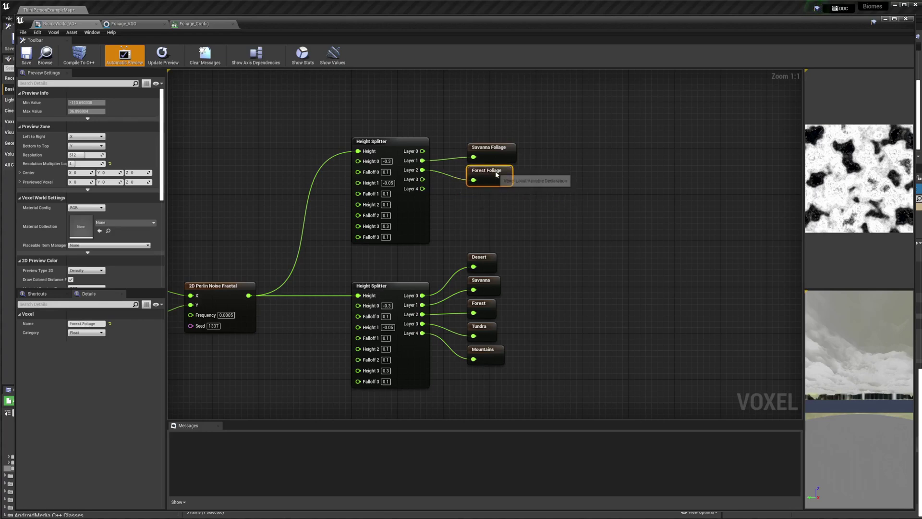
# Step: Set Falloff 0, 1, 2 and 3 of the duplicated Height Splitter to 0.05 each
pyautogui.scroll(-4, 525, 264)
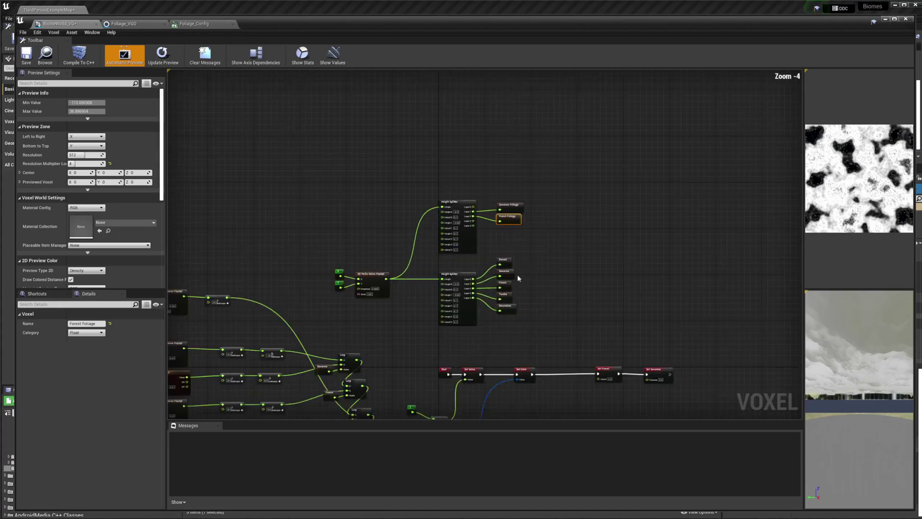
pyautogui.moveTo(512, 252); pyautogui.dragTo(464, 250, button='right')
pyautogui.moveTo(559, 218); pyautogui.dragTo(478, 206, button='right')
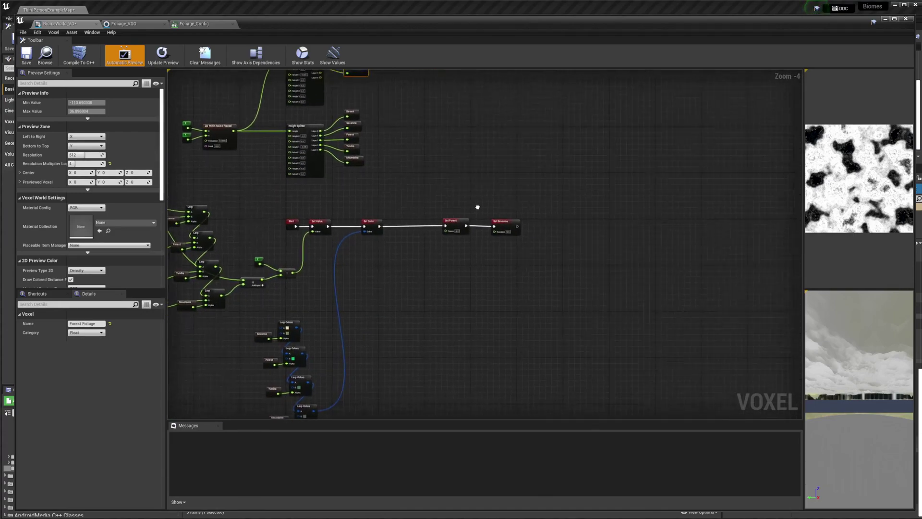
pyautogui.scroll(4, 422, 196)
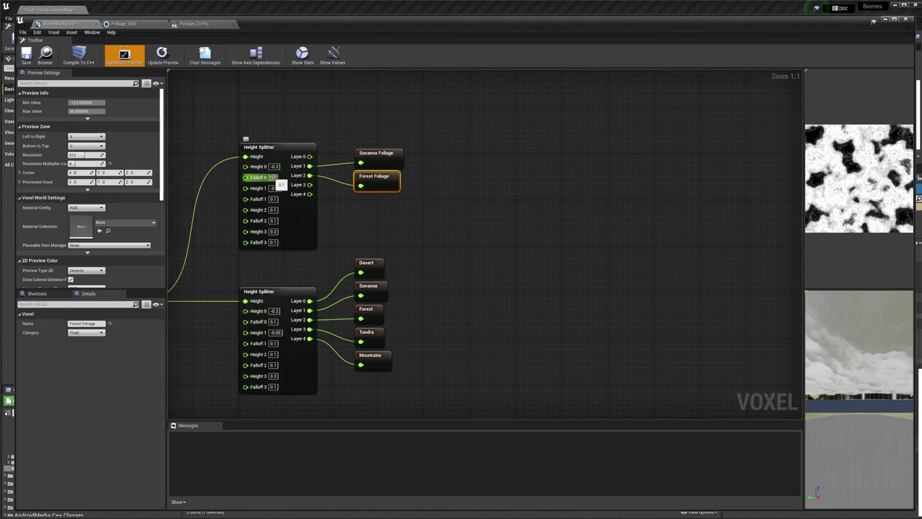
pyautogui.click(272, 177)
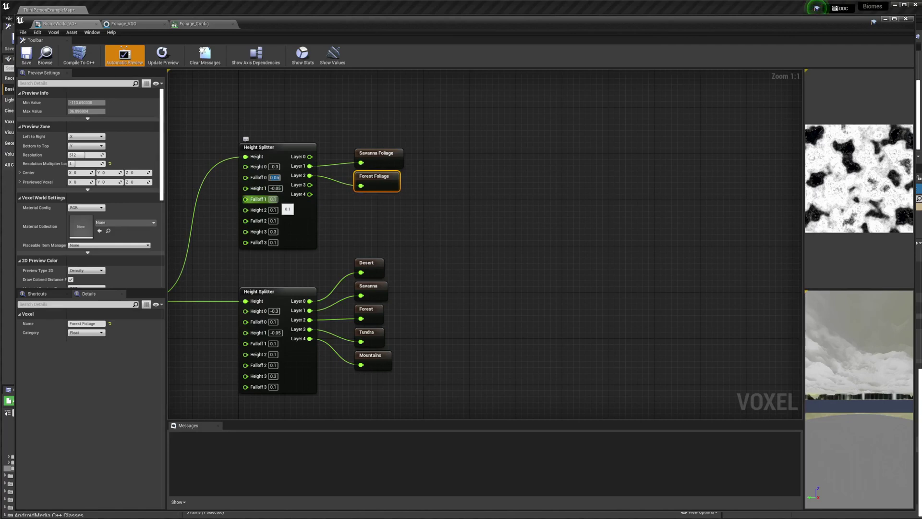
pyautogui.click(276, 200)
pyautogui.write('0.05')
pyautogui.click(272, 221)
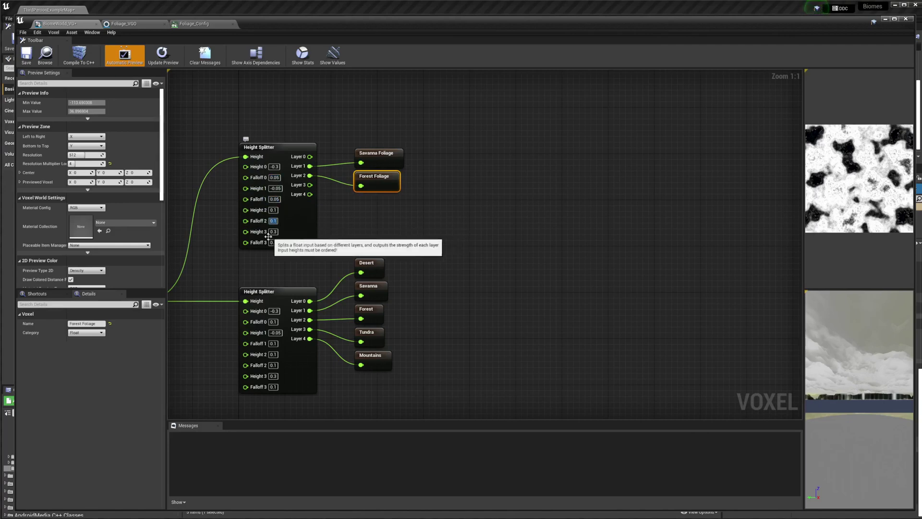
pyautogui.write('0.05')
pyautogui.click(273, 242)
pyautogui.write('0.05')
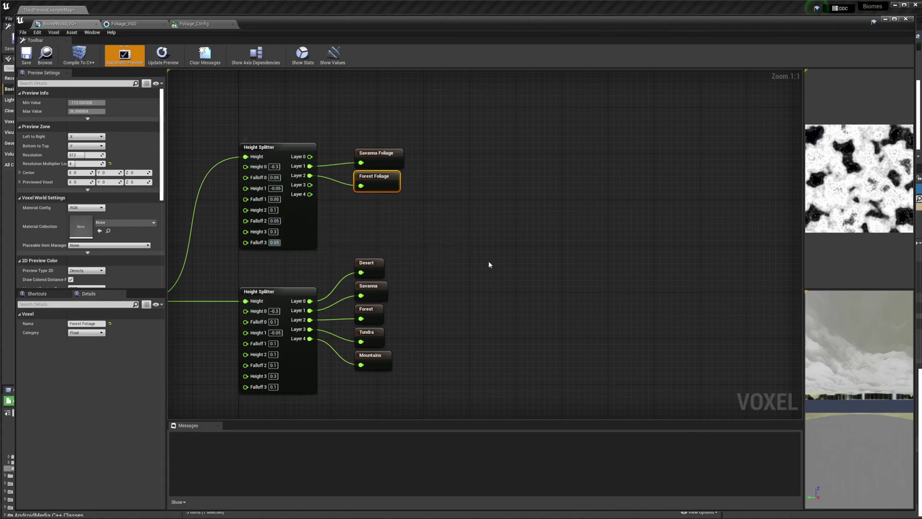
pyautogui.click(488, 260)
# Step: Add a Switch (float) node that feeds the Forest input of the Set Forest node
pyautogui.moveTo(482, 280); pyautogui.dragTo(456, 111, button='right')
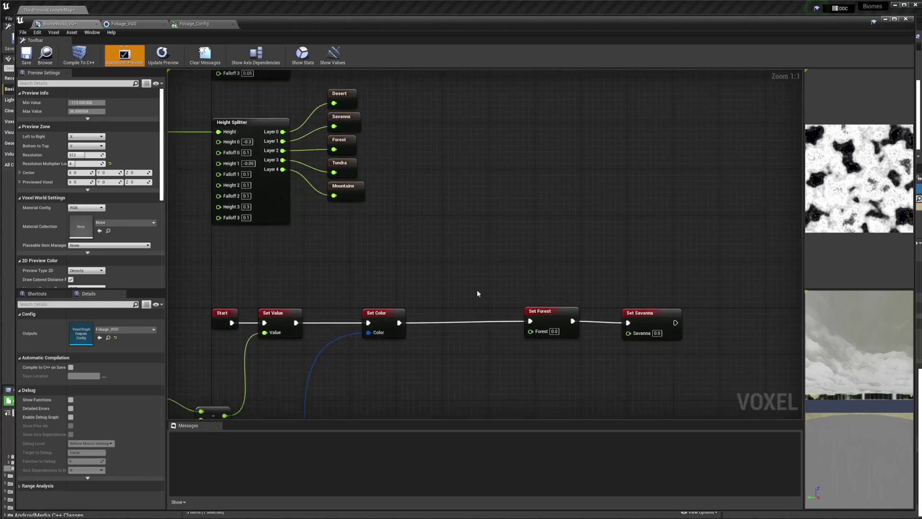
pyautogui.moveTo(477, 290); pyautogui.dragTo(335, 228, button='right')
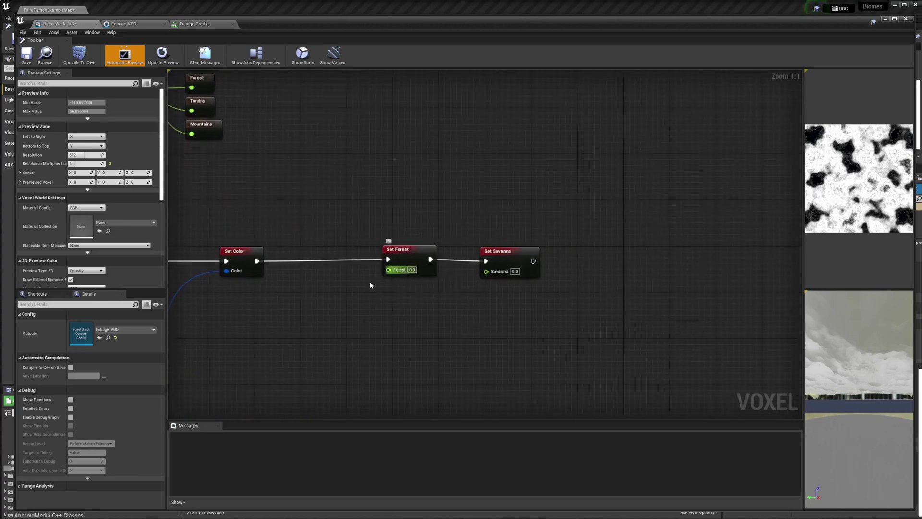
pyautogui.rightClick(336, 298)
pyautogui.click(298, 298)
pyautogui.moveTo(388, 269); pyautogui.dragTo(352, 330)
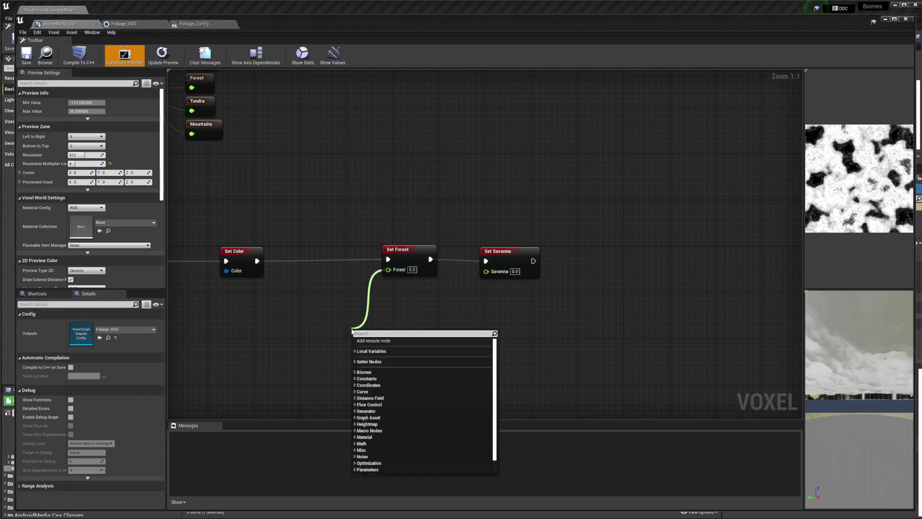
pyautogui.write('switch f')
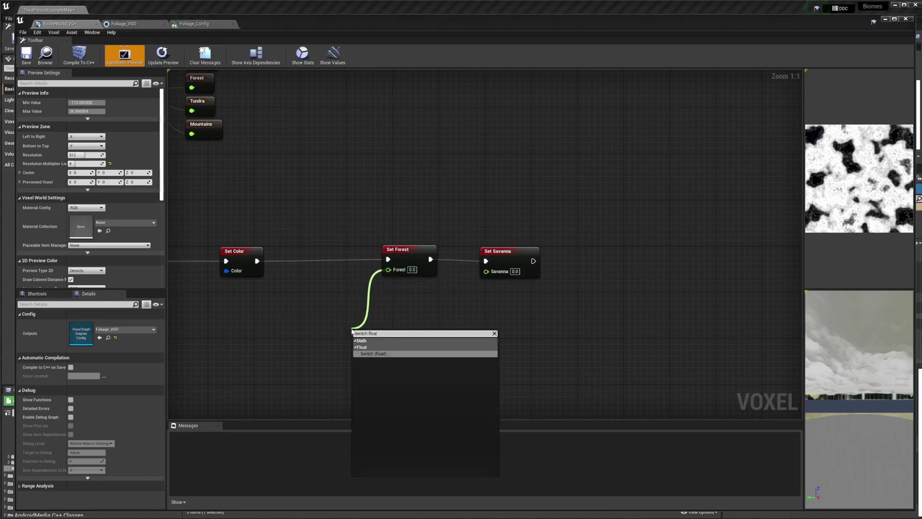
pyautogui.write('loa')
pyautogui.press('Return')
pyautogui.moveTo(290, 352); pyautogui.dragTo(447, 350, button='right')
pyautogui.scroll(-1, 446, 350)
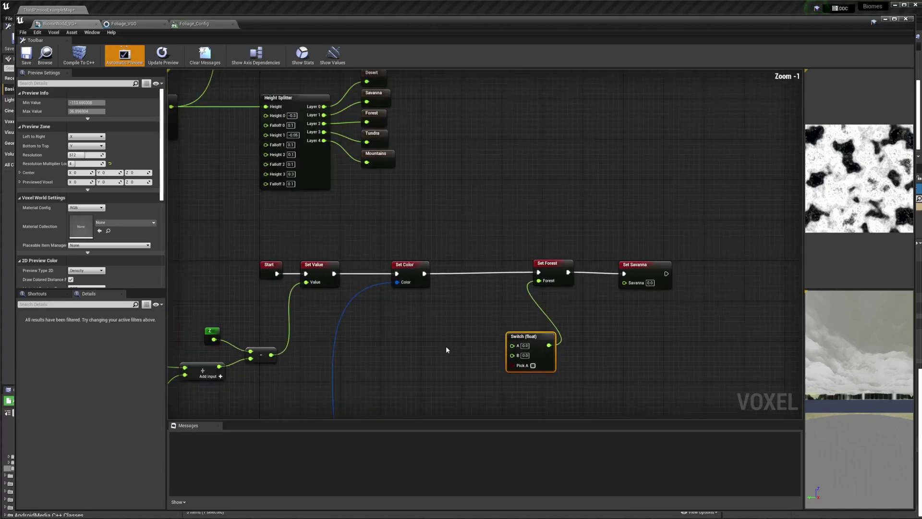
# Step: Add a greater-than (>) comparison node driving the Switch's Pick A input and place it just below and left of the Switch
pyautogui.moveTo(532, 340); pyautogui.dragTo(452, 381)
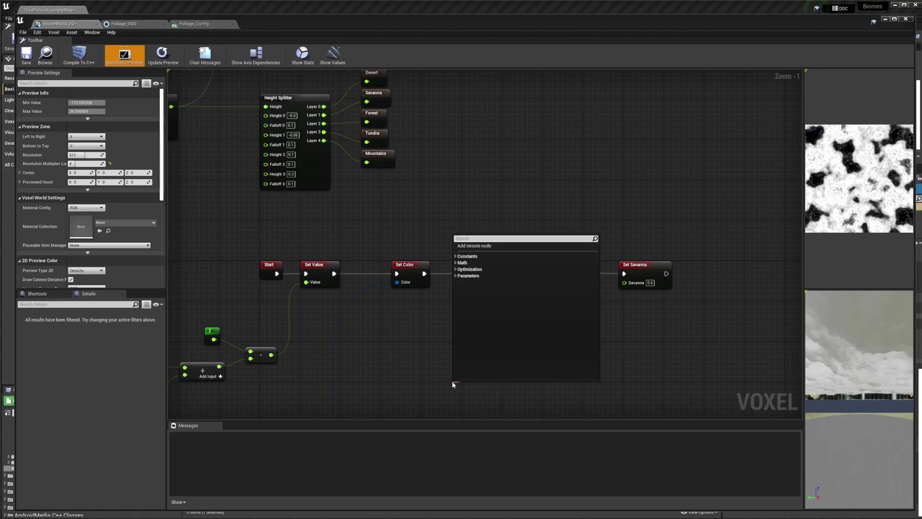
pyautogui.write('>')
pyautogui.press('Return')
pyautogui.moveTo(459, 399); pyautogui.dragTo(497, 343, button='right')
pyautogui.moveTo(511, 336); pyautogui.dragTo(505, 321)
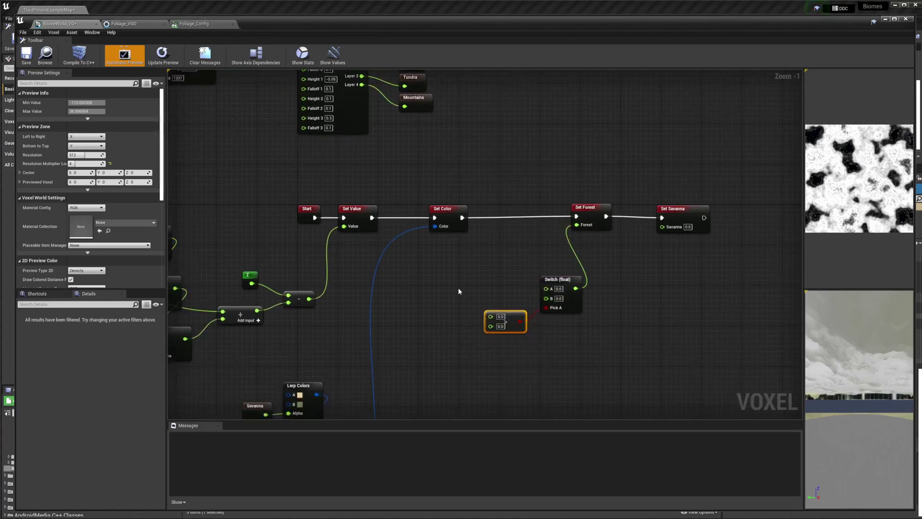
# Step: Place a Forest local variable usage in the graph beside the comparison node
pyautogui.moveTo(418, 291); pyautogui.dragTo(435, 306, button='right')
pyautogui.rightClick(435, 305)
pyautogui.click(430, 315)
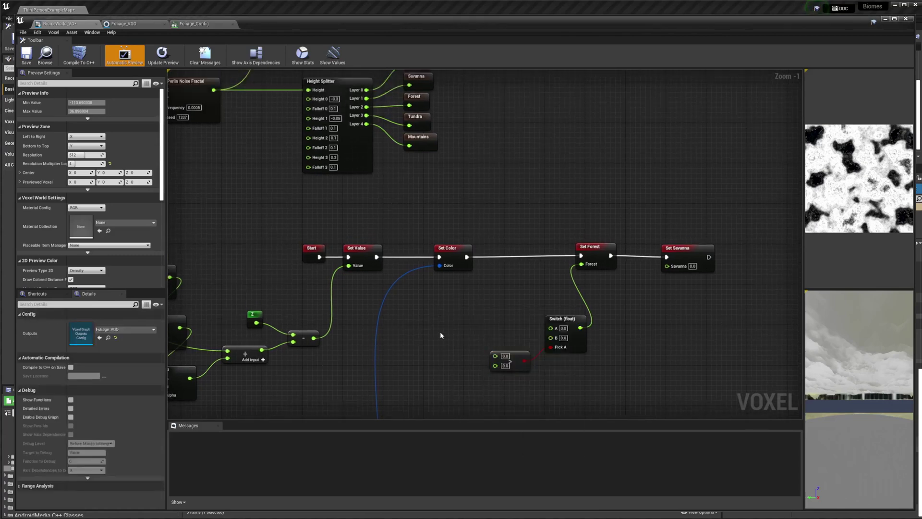
pyautogui.rightClick(441, 335)
pyautogui.write('forest')
pyautogui.press('Return')
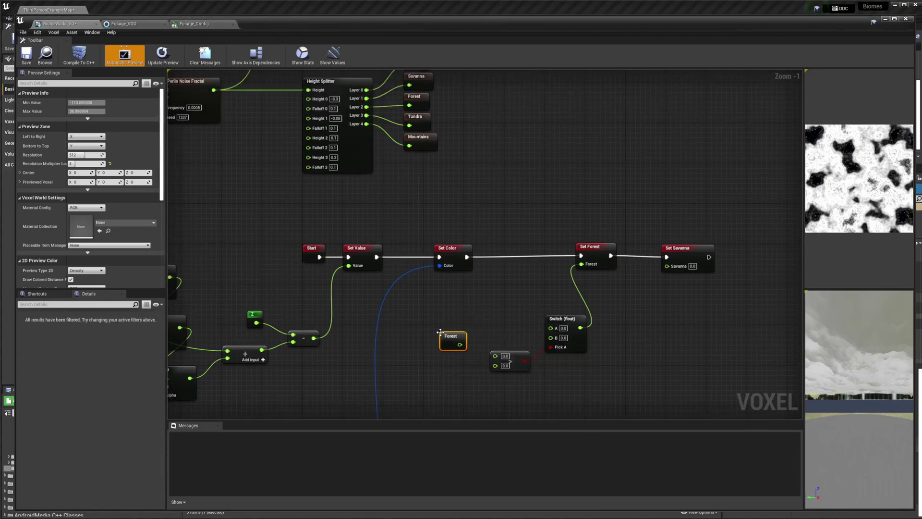
# Step: Connect Forest to the comparison's first input and the Switch's A input, with the comparison's second value set to 0.4
pyautogui.moveTo(452, 339); pyautogui.dragTo(509, 360)
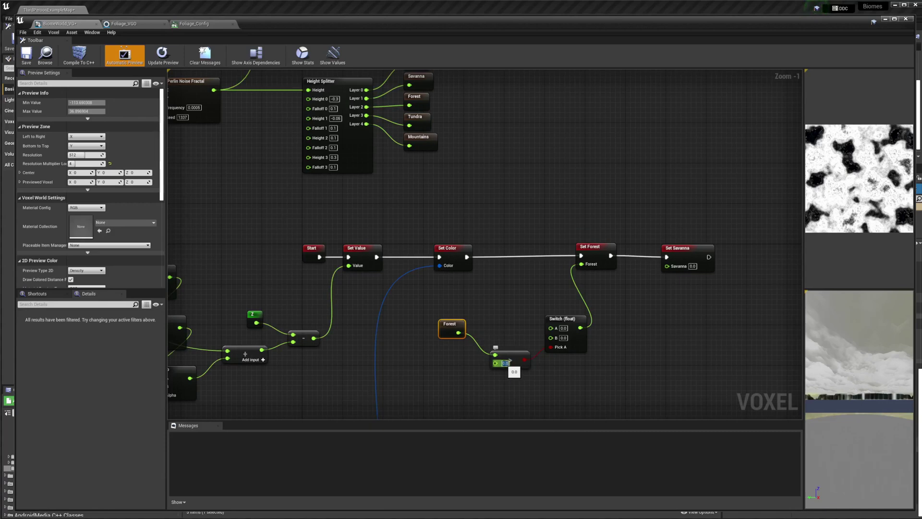
pyautogui.click(493, 306)
pyautogui.moveTo(458, 333); pyautogui.dragTo(559, 332)
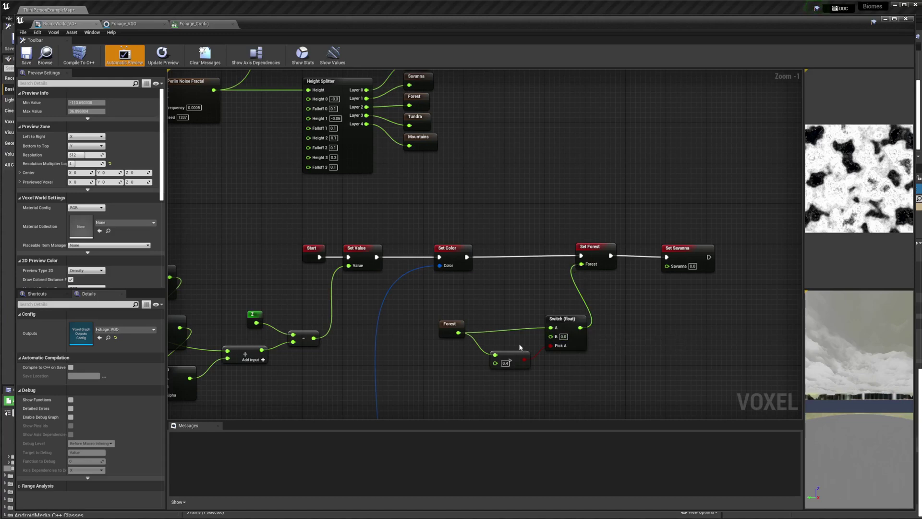
# Step: Duplicate the Forest, comparison and Switch (float) nodes and place the copies to the right, beneath Set Savanna
pyautogui.moveTo(674, 317); pyautogui.dragTo(480, 286, button='right')
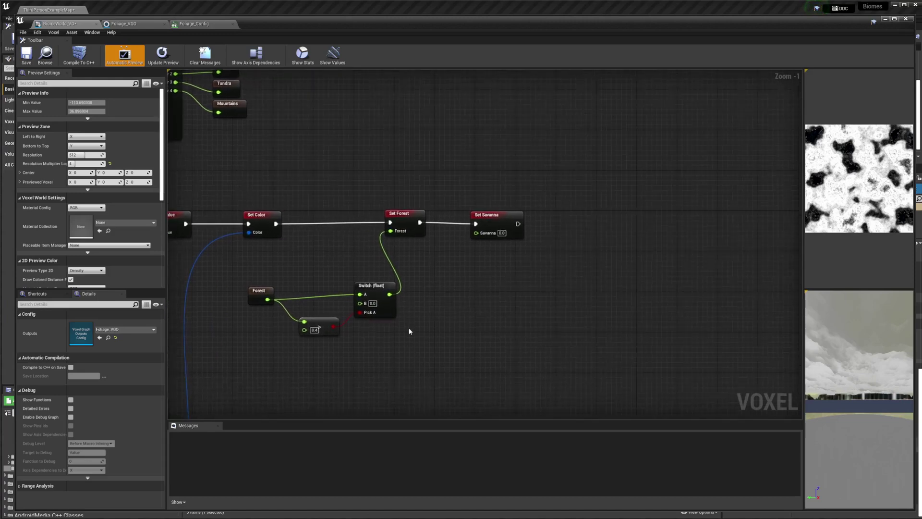
pyautogui.moveTo(406, 336); pyautogui.dragTo(236, 267)
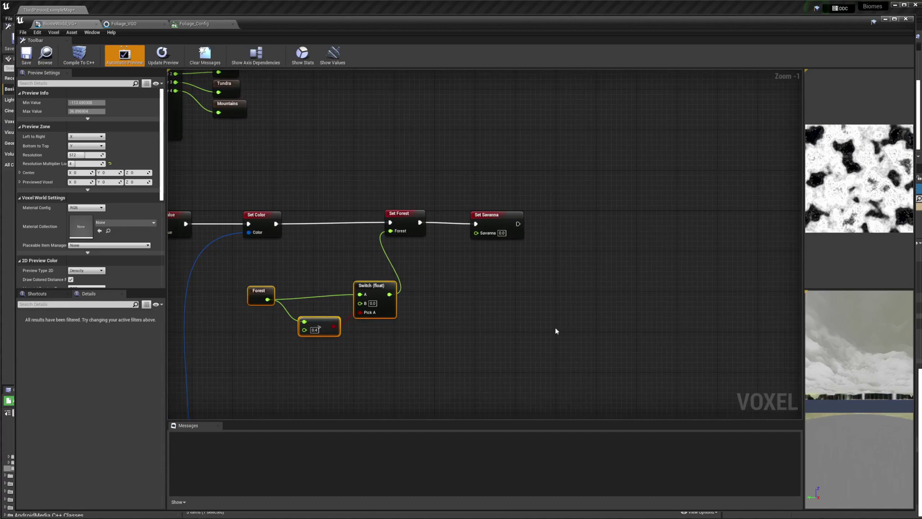
pyautogui.hotkey('ctrl', 'c')
pyautogui.hotkey('ctrl', 'v')
pyautogui.click(447, 338)
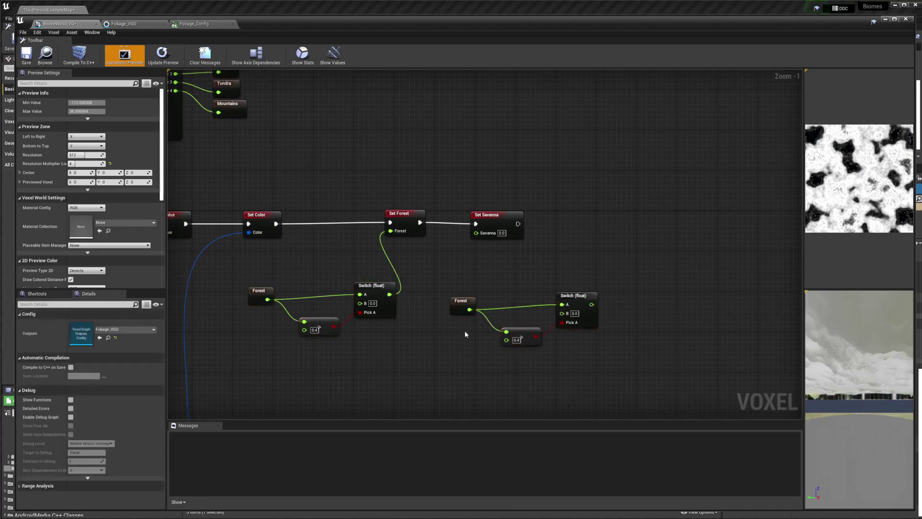
# Step: Replace the copied Forest variable with a Savanna local variable wired to the copied comparison's first input and the copied Switch's A input
pyautogui.rightClick(451, 334)
pyautogui.write('savanna')
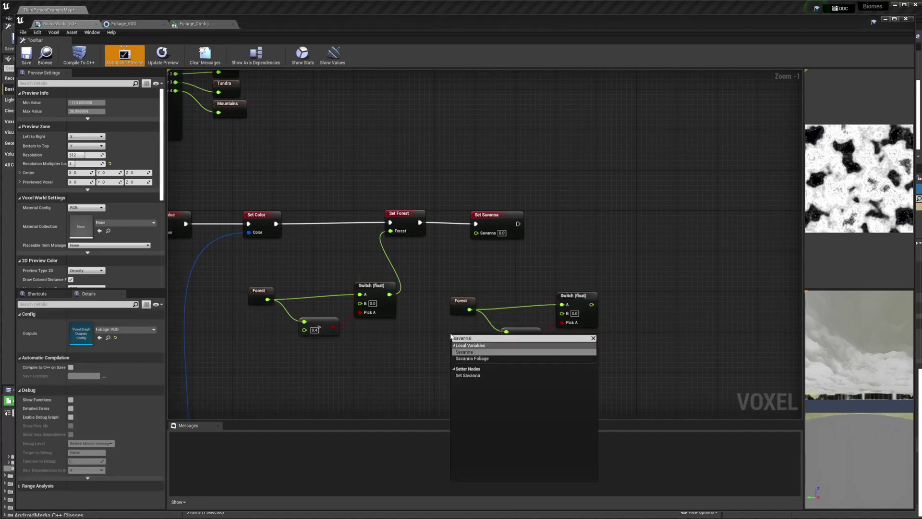
pyautogui.press('Return')
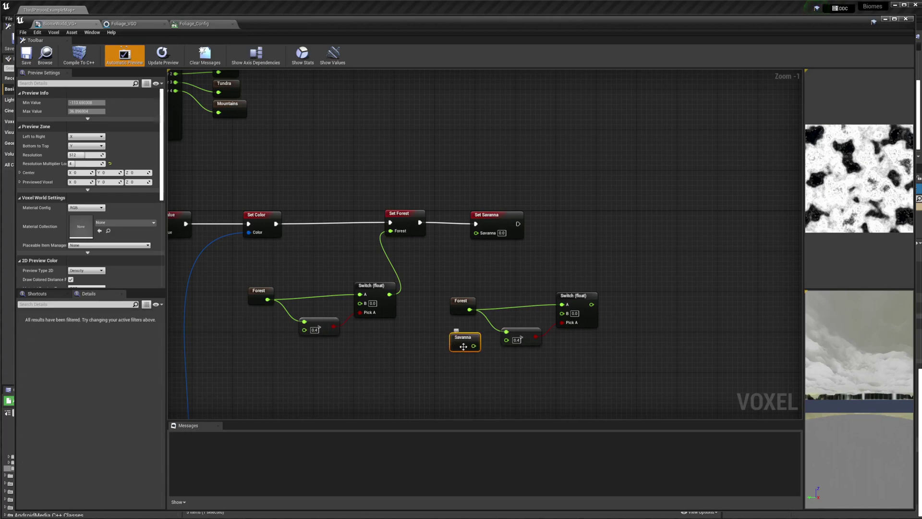
pyautogui.moveTo(474, 345); pyautogui.dragTo(561, 304)
pyautogui.click(506, 333)
pyautogui.click(468, 313)
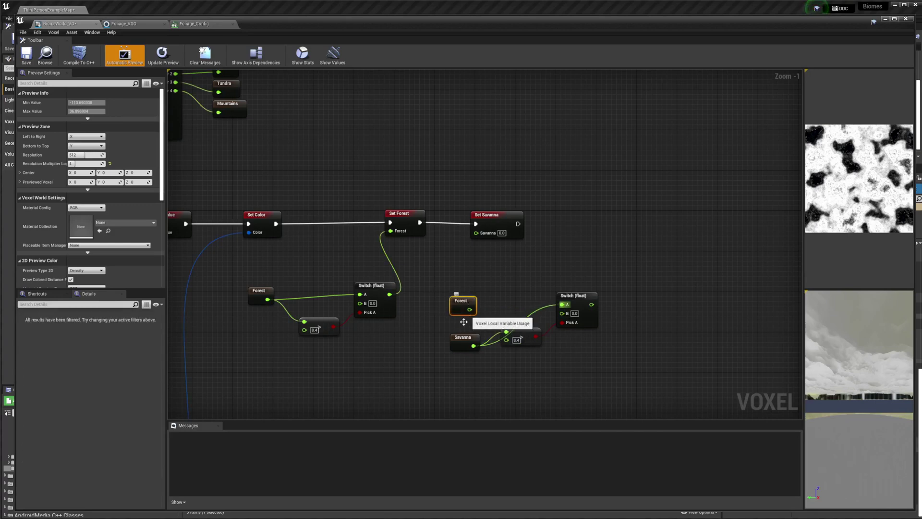
pyautogui.press('Delete')
pyautogui.moveTo(461, 337); pyautogui.dragTo(467, 296)
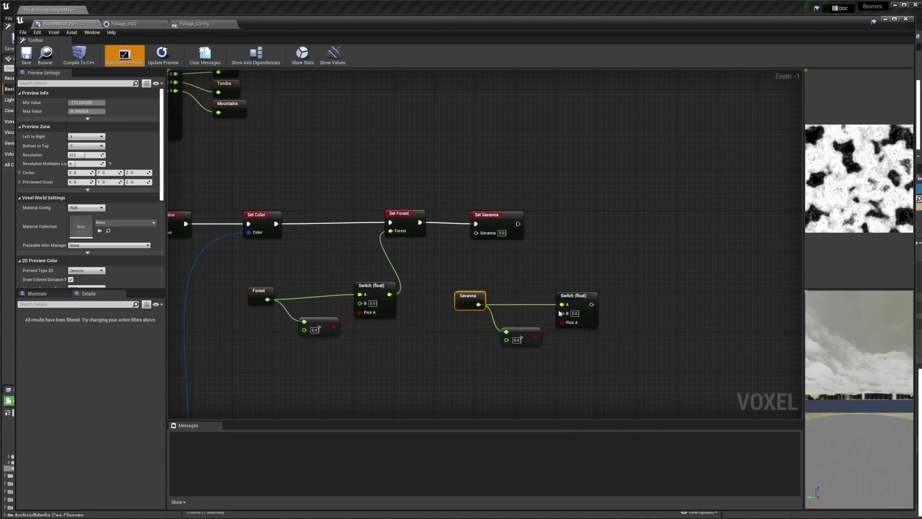
# Step: Connect the copied Switch output to Set Savanna's Savanna input and save the graph
pyautogui.moveTo(591, 305); pyautogui.dragTo(476, 232)
pyautogui.click(26, 53)
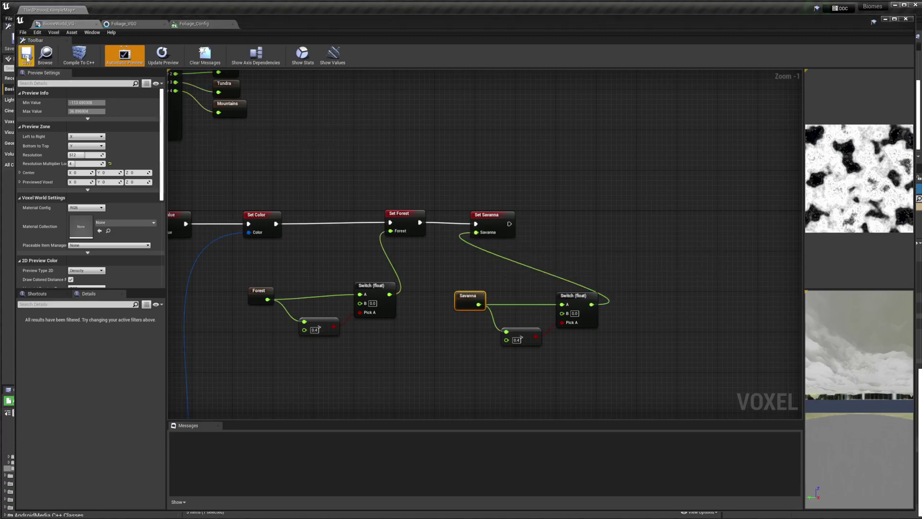
pyautogui.click(886, 19)
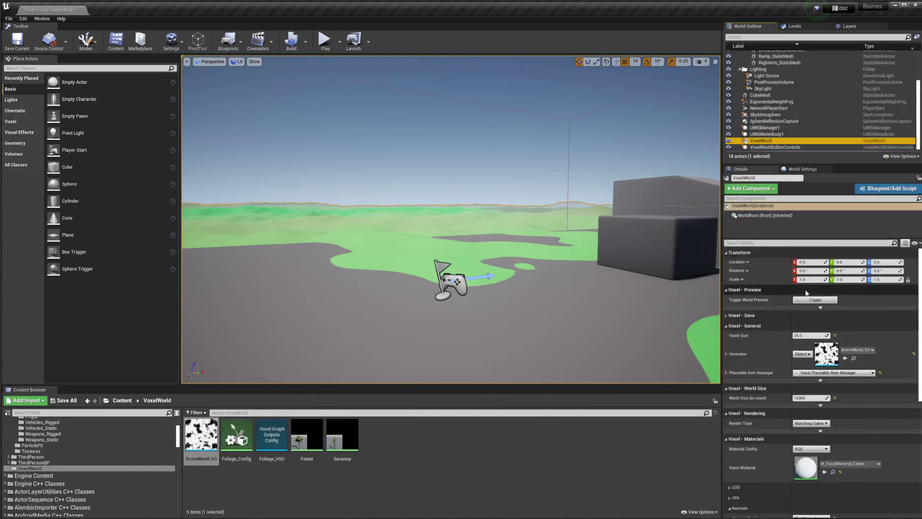
# Step: Toggle the VoxelWorld preview in the level and examine the spawned trees from the ground and from above
pyautogui.click(814, 300)
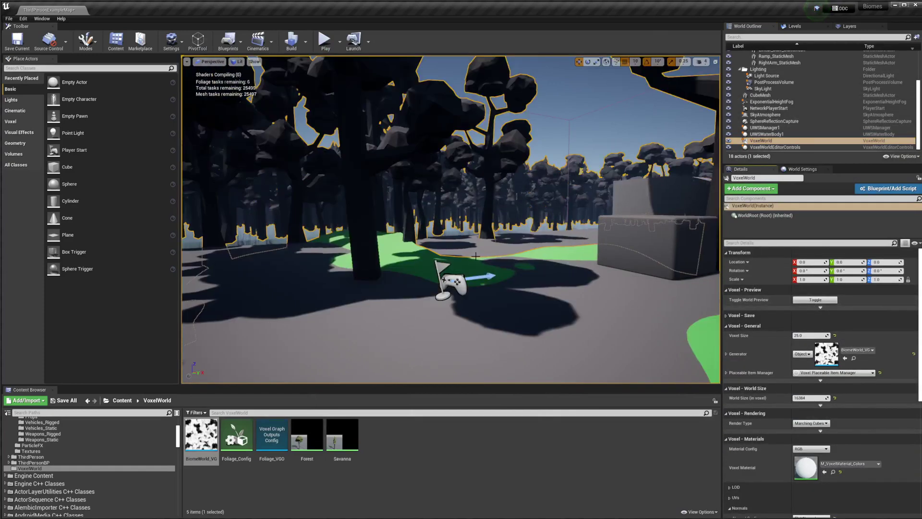
pyautogui.moveTo(475, 256); pyautogui.dragTo(643, 283, button='right')
pyautogui.press('s')
pyautogui.press('w')
pyautogui.press('s')
pyautogui.moveTo(380, 329); pyautogui.dragTo(380, 298, button='right')
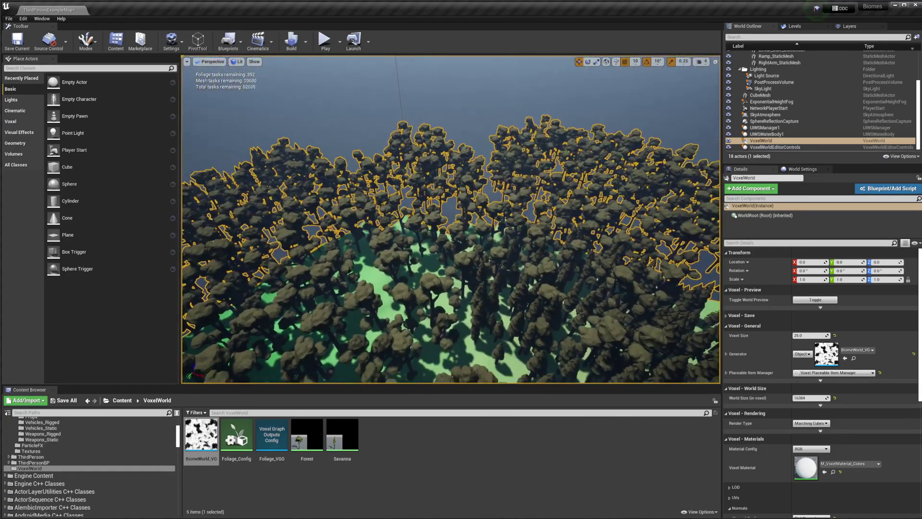
# Step: Set Distance Between Instances in Voxel to 100 in the Forest mesh spawner group
pyautogui.doubleClick(299, 437)
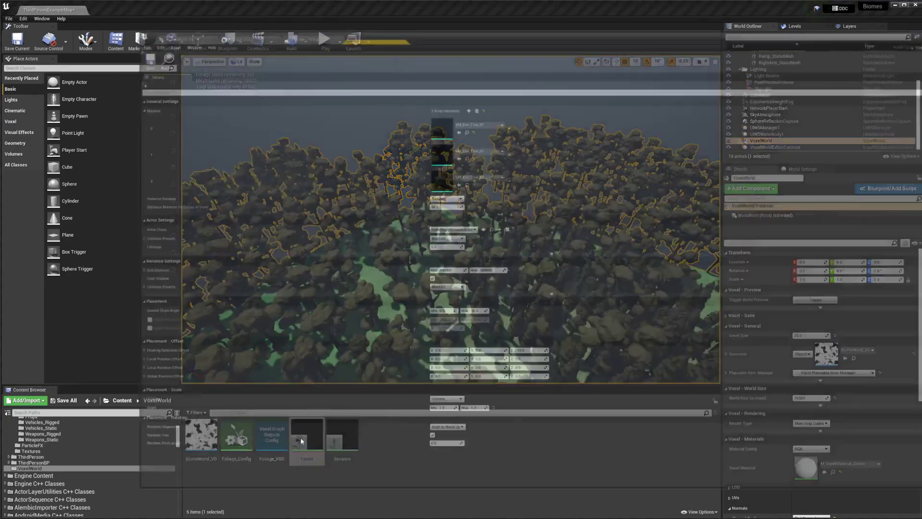
pyautogui.click(354, 206)
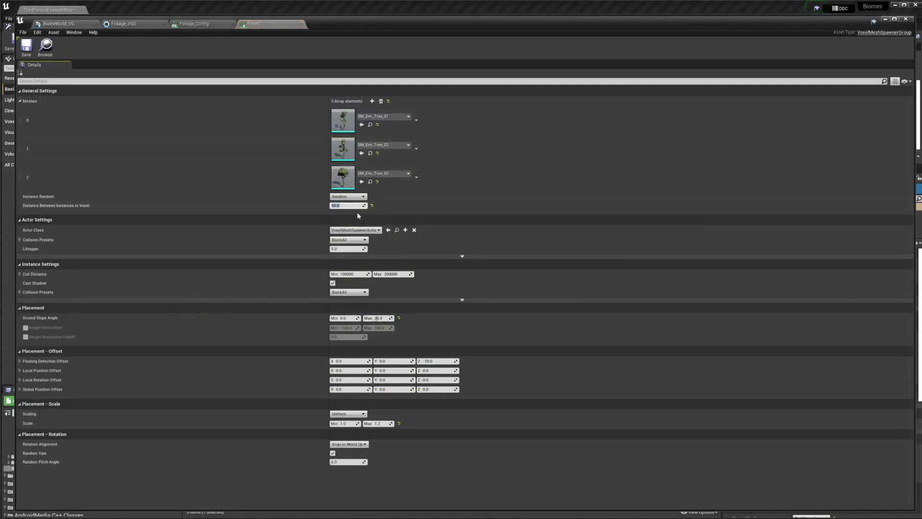
pyautogui.write('100')
pyautogui.press('Return')
pyautogui.click(884, 20)
# Step: Set the Savanna mesh spawner group's Distance Between Instances in Voxel to 50, save it and review the tree spread
pyautogui.doubleClick(356, 425)
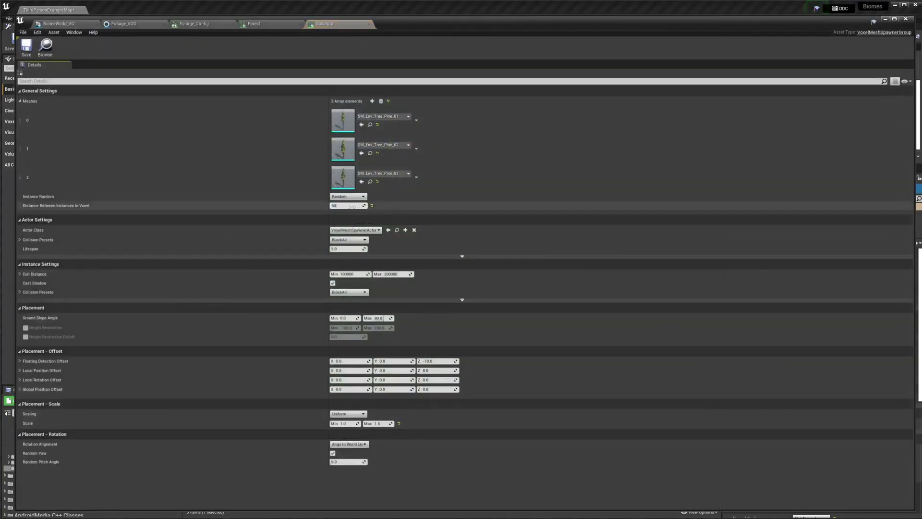
pyautogui.hotkey('ctrl', 's')
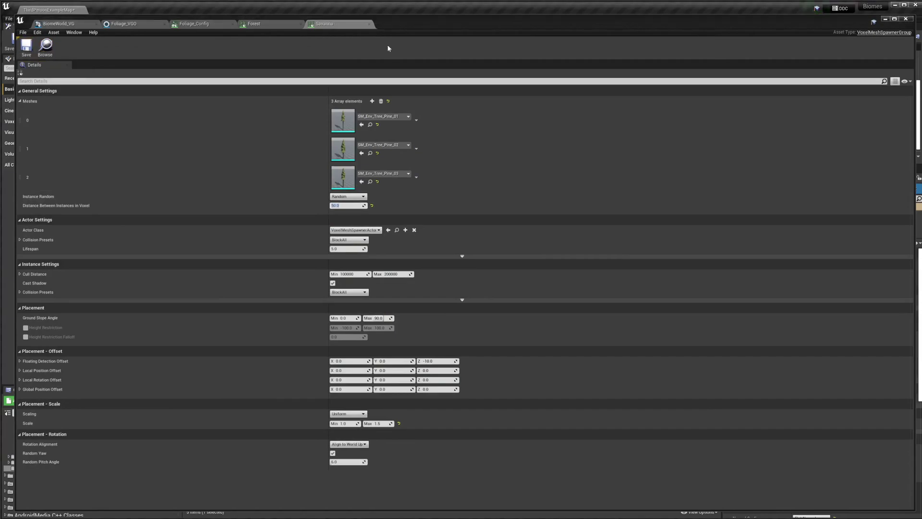
pyautogui.click(885, 19)
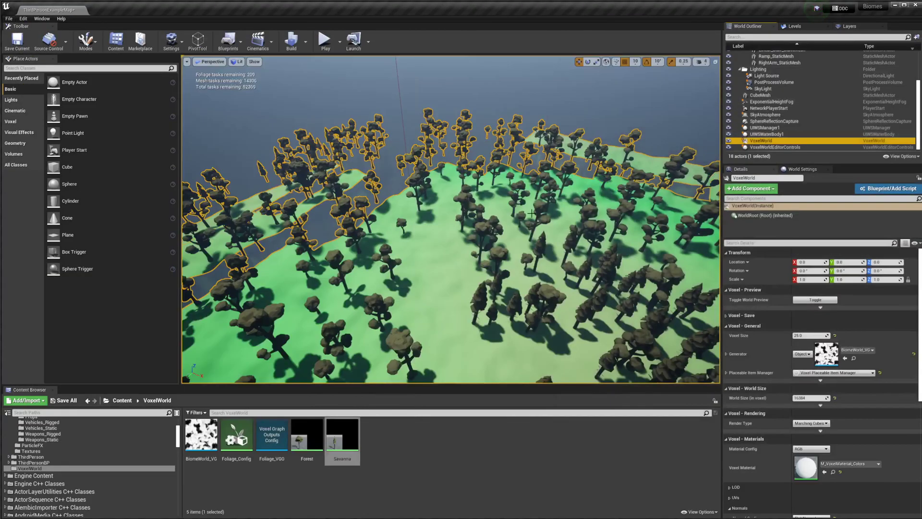
pyautogui.moveTo(451, 219); pyautogui.dragTo(407, 175, button='right')
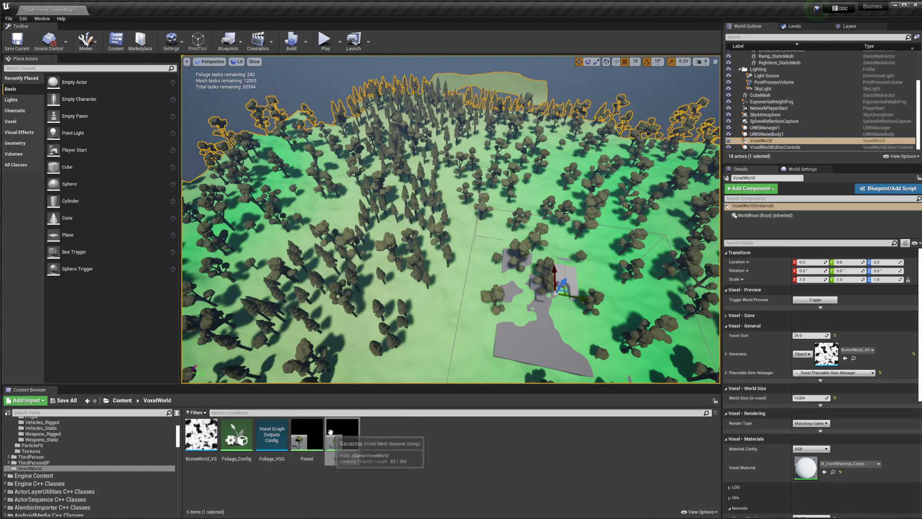
pyautogui.press('s')
pyautogui.moveTo(476, 285)
pyautogui.mouseDown(button='right')
pyautogui.moveTo(476, 333)
pyautogui.moveTo(486, 294)
pyautogui.mouseUp(button='right')
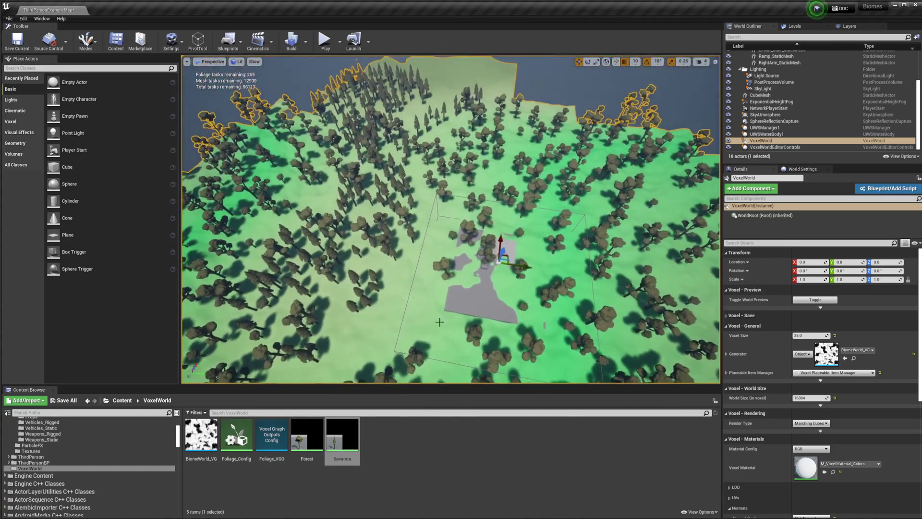
# Step: Open the BiomeWorld_VG graph and shift the Forest, comparison and Switch nodes that feed Set Forest slightly to the left
pyautogui.doubleClick(213, 442)
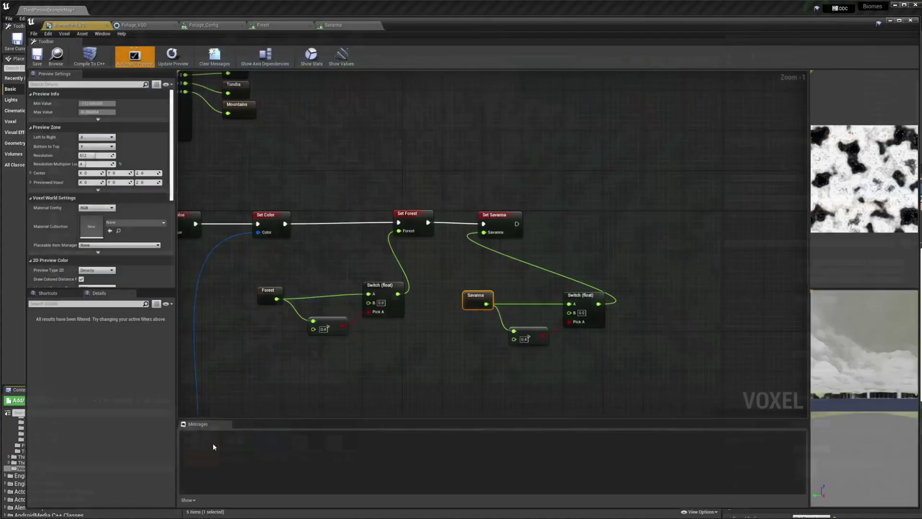
pyautogui.moveTo(375, 268); pyautogui.dragTo(496, 217, button='right')
pyautogui.moveTo(361, 211); pyautogui.dragTo(514, 290)
pyautogui.moveTo(501, 231); pyautogui.dragTo(465, 230)
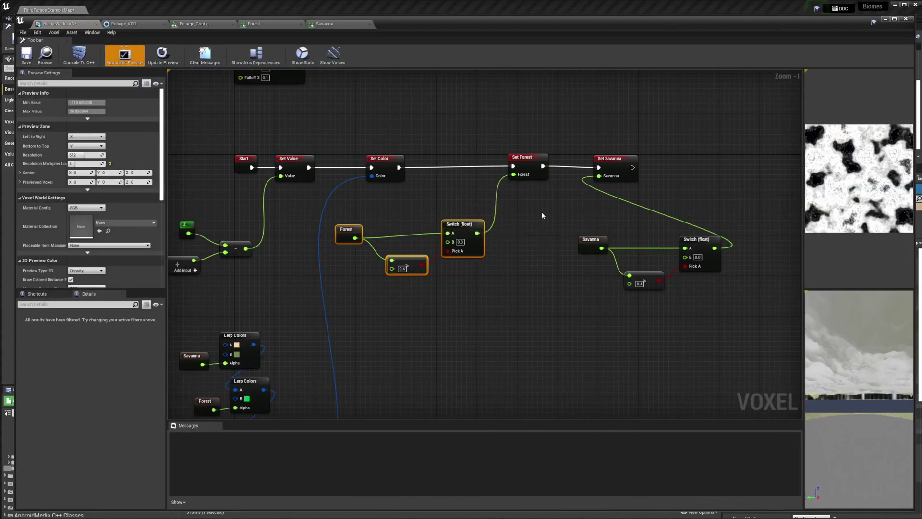
pyautogui.moveTo(543, 210); pyautogui.dragTo(499, 224, button='right')
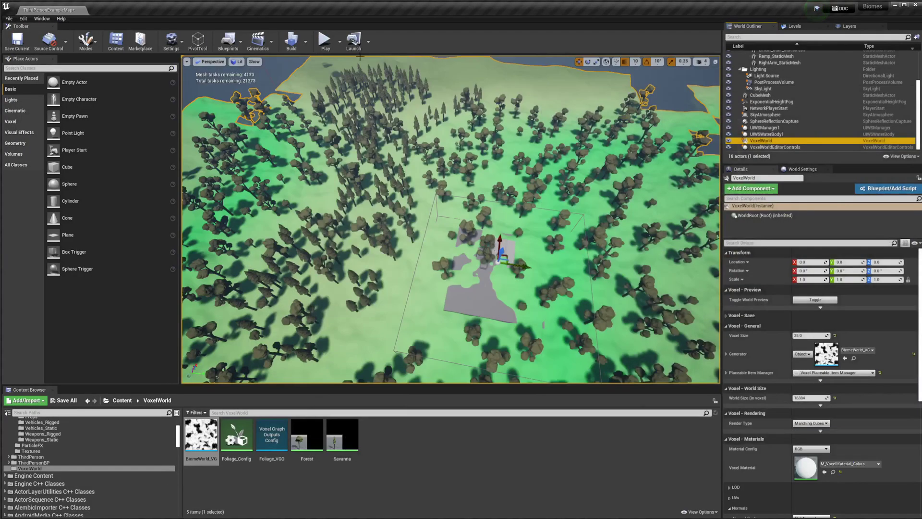
# Step: Toggle the VoxelWorld preview, play the level and run the character through the biomes to examine the foliage
pyautogui.click(807, 299)
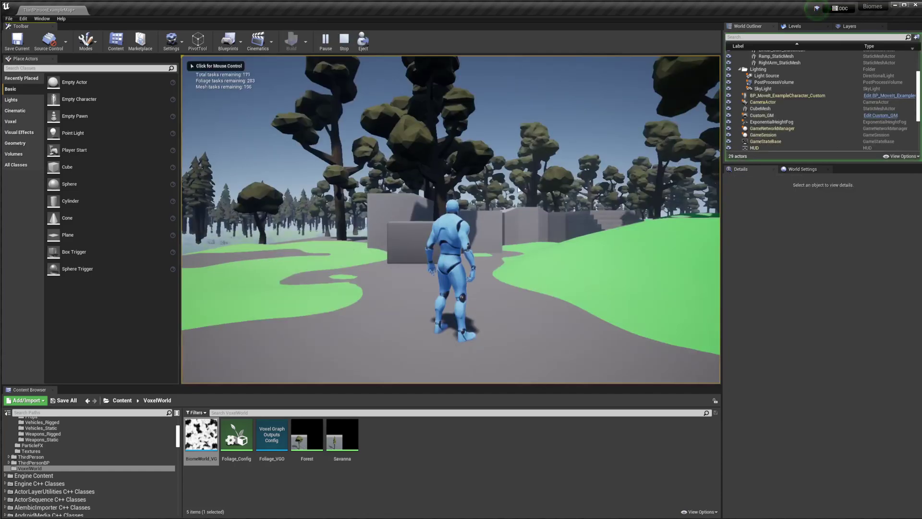
pyautogui.press('w')
pyautogui.press('w')
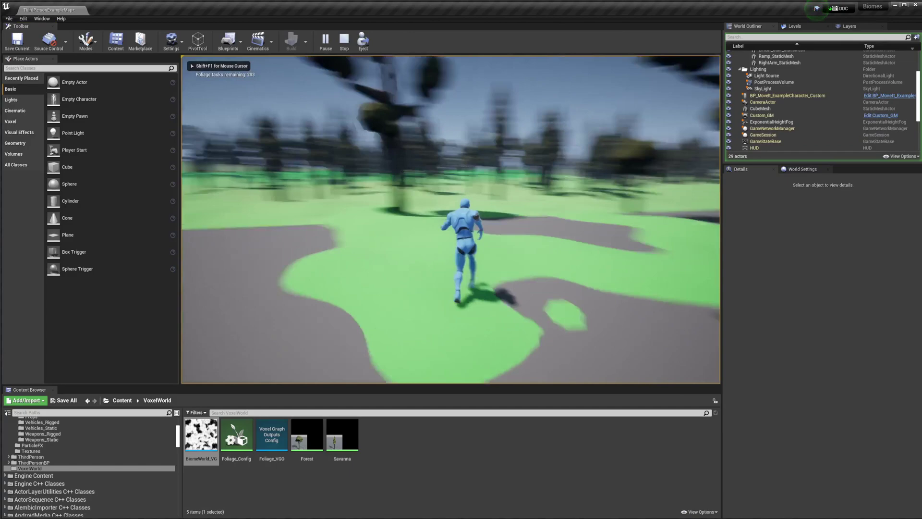
pyautogui.press('w')
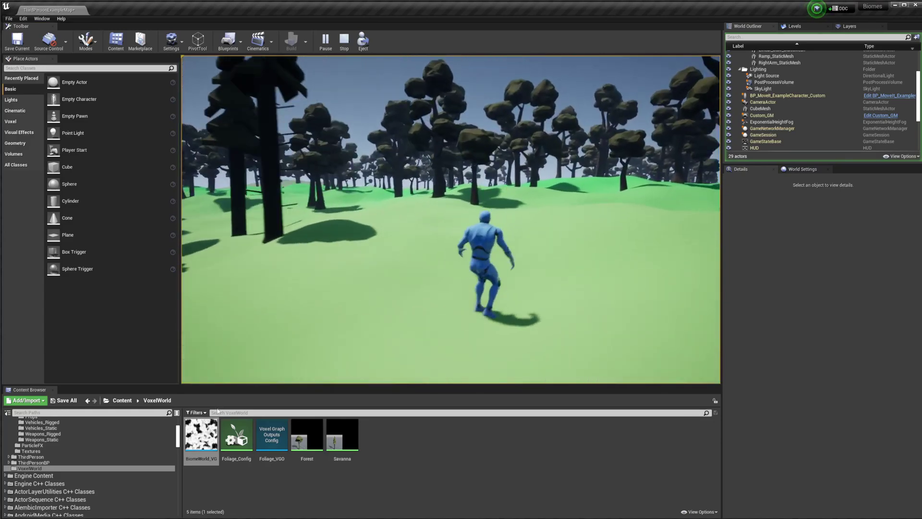
# Step: Stop the play session, open the BiomeWorld_VG graph and examine its height splitters and the Set Forest and Set Savanna node chains
pyautogui.press('Escape')
pyautogui.doubleClick(201, 435)
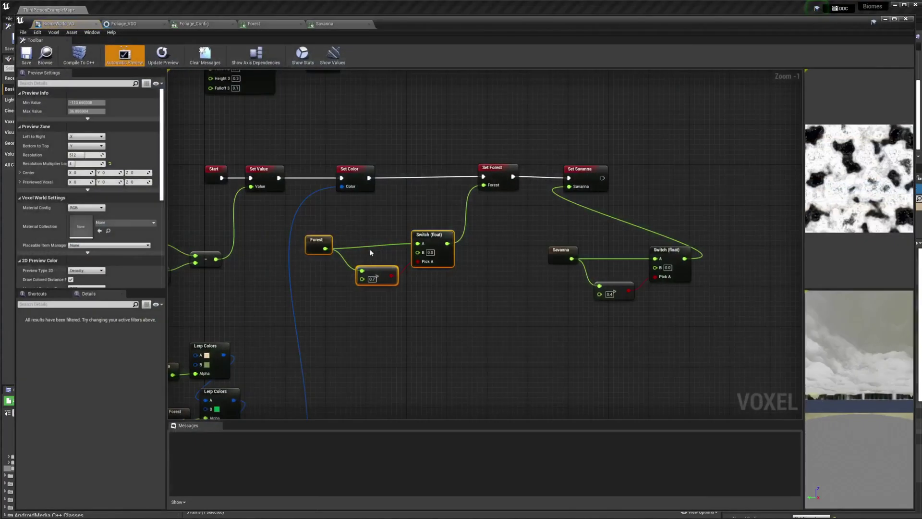
pyautogui.moveTo(378, 202); pyautogui.dragTo(457, 283, button='right')
pyautogui.scroll(6, 408, 240)
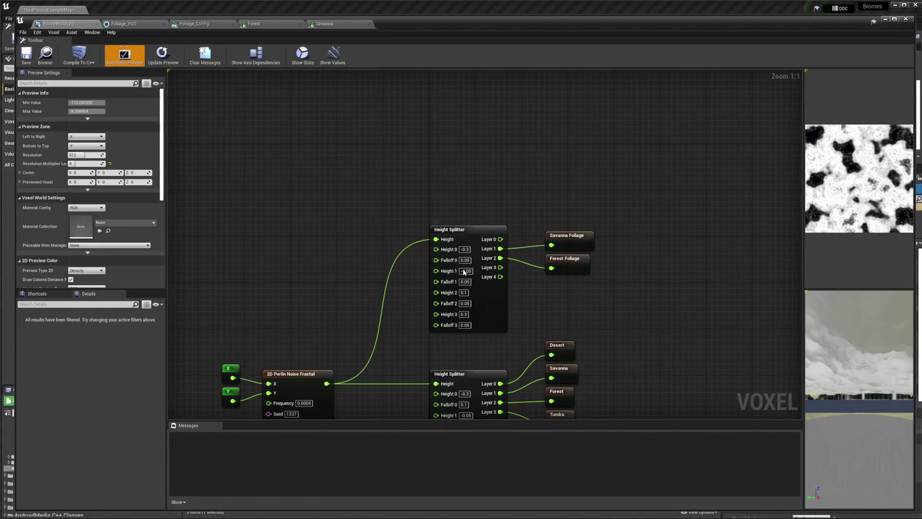
pyautogui.scroll(-6, 630, 335)
pyautogui.moveTo(544, 268); pyautogui.dragTo(532, 258, button='right')
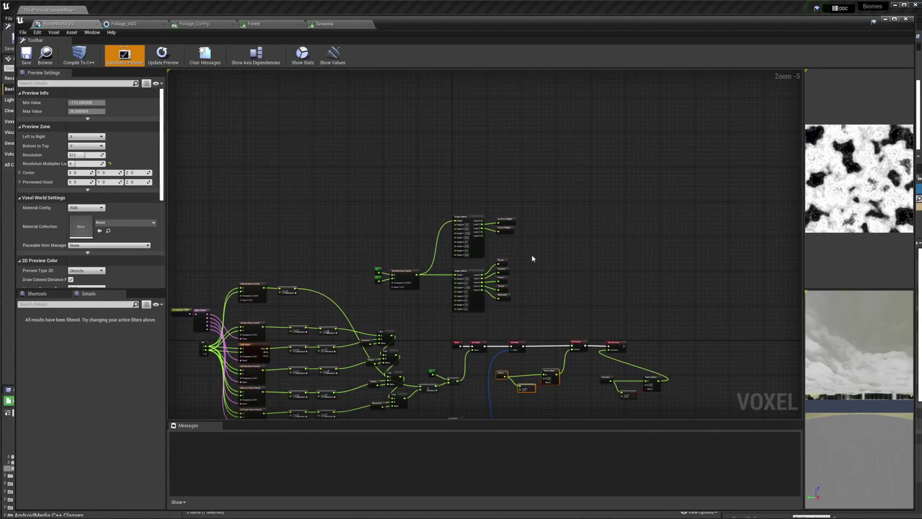
pyautogui.moveTo(552, 329); pyautogui.dragTo(452, 265, button='right')
pyautogui.scroll(3, 453, 262)
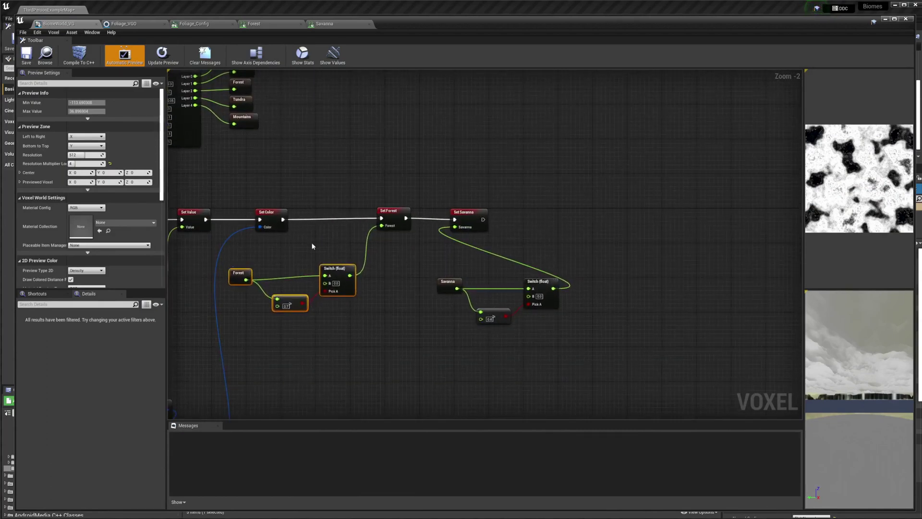
pyautogui.moveTo(389, 178); pyautogui.dragTo(402, 202, button='right')
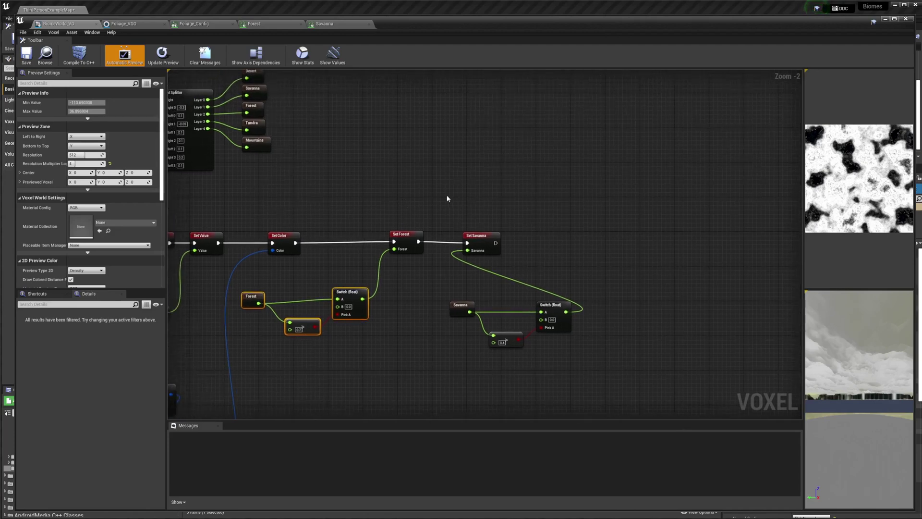
pyautogui.moveTo(385, 153); pyautogui.dragTo(371, 195, button='right')
# Step: Add a 2D Perlin Noise node in the empty area above the Set Savanna node
pyautogui.rightClick(472, 170)
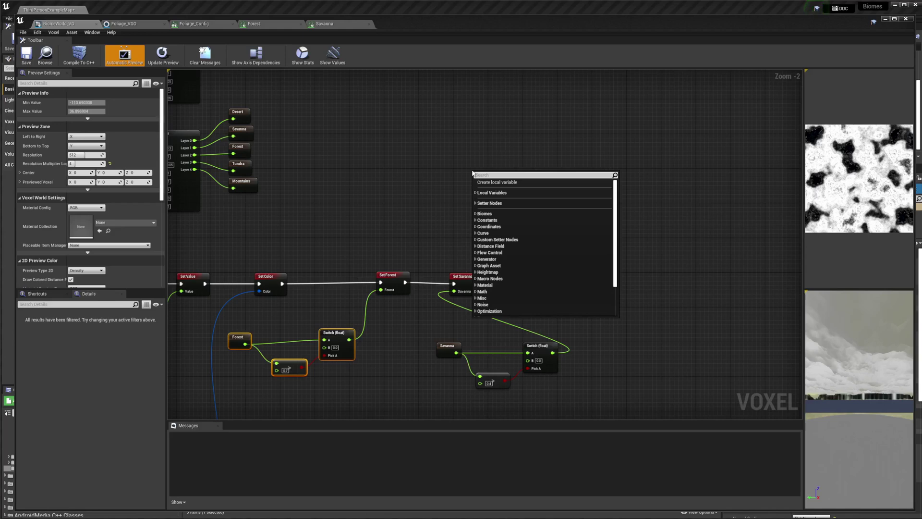
pyautogui.write('p')
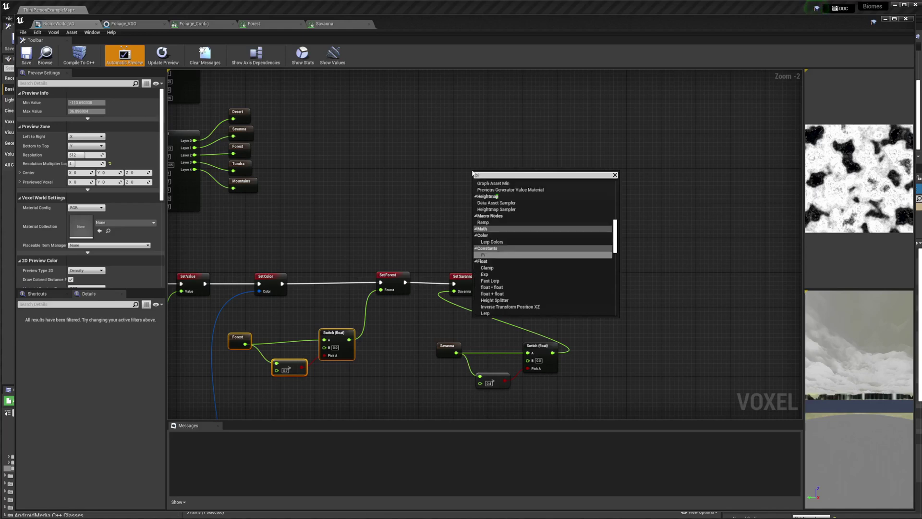
pyautogui.write('erlin 2d')
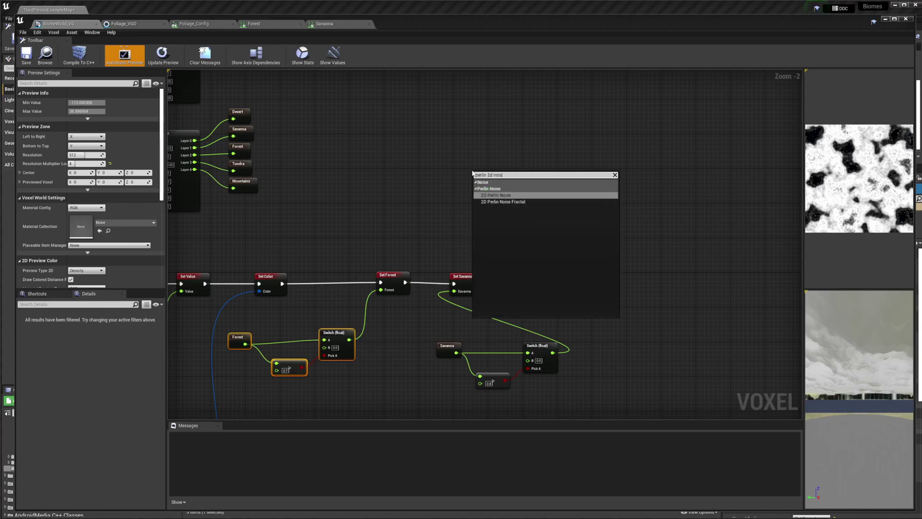
pyautogui.write(' nois')
pyautogui.press('Return')
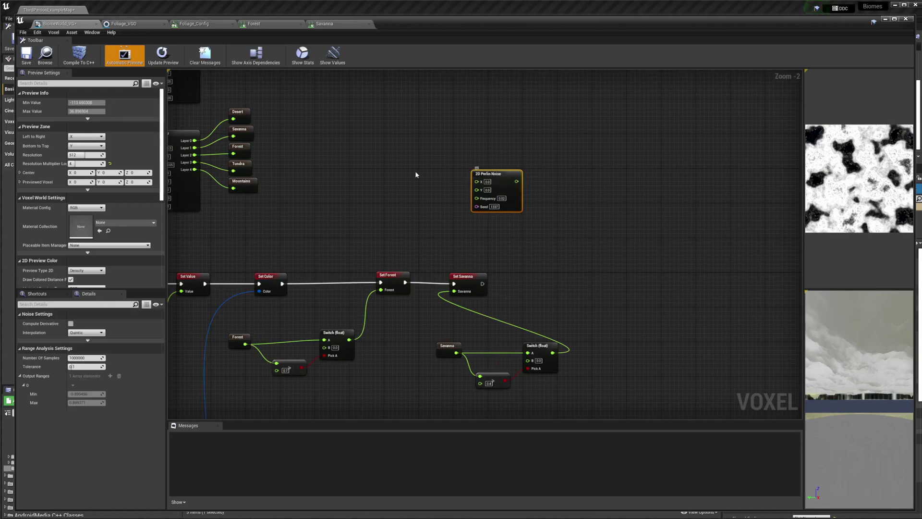
# Step: Paste X and Y coordinate nodes beside the new 2D Perlin Noise node and wire them into its X and Y inputs
pyautogui.moveTo(360, 161); pyautogui.dragTo(541, 179, button='right')
pyautogui.scroll(-3, 277, 209)
pyautogui.moveTo(210, 160); pyautogui.dragTo(231, 194)
pyautogui.hotkey('ctrl', 'x')
pyautogui.hotkey('ctrl', 'v')
pyautogui.scroll(4, 456, 209)
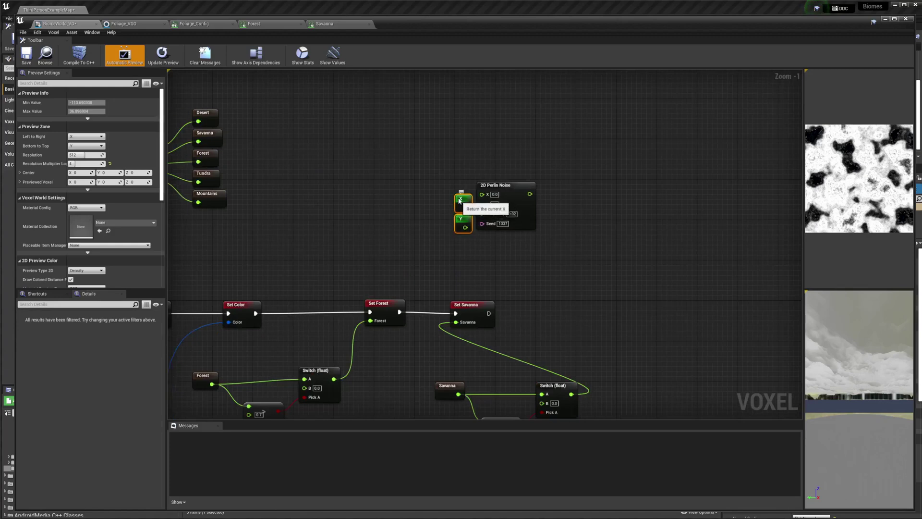
pyautogui.moveTo(460, 198); pyautogui.dragTo(488, 207)
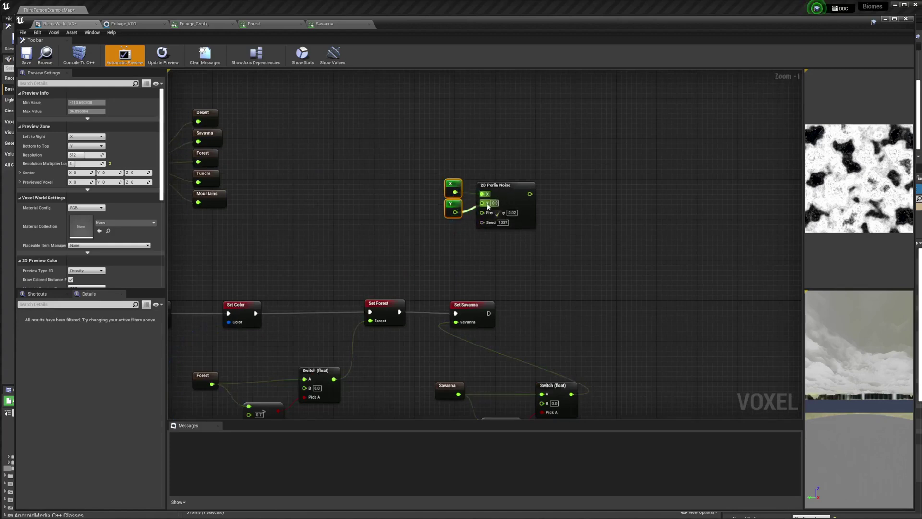
# Step: Set the 2D Perlin Noise node's Frequency to 0.01 and its Seed to 3463546
pyautogui.click(511, 211)
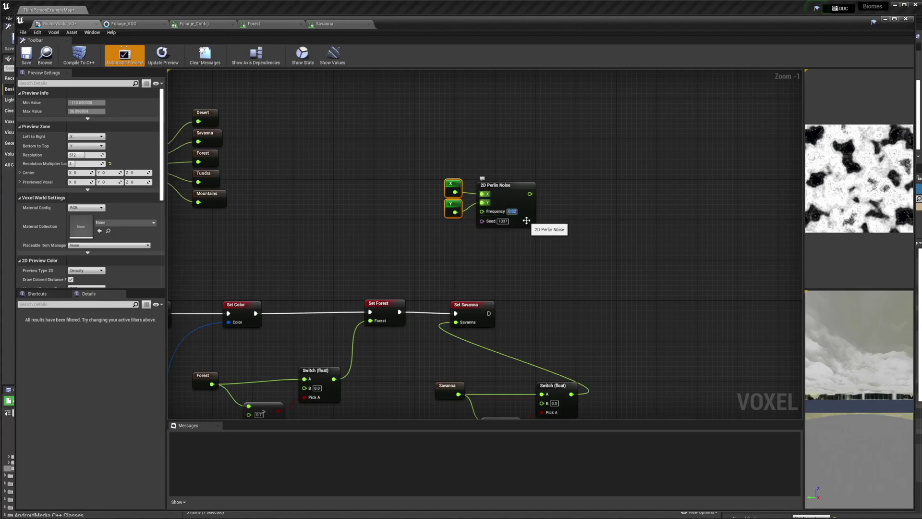
pyautogui.hotkey('ctrl', 'p')
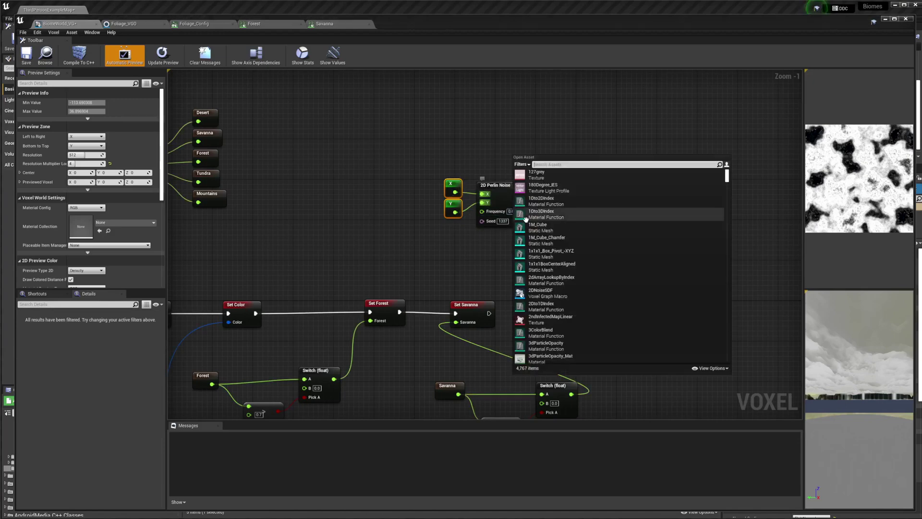
pyautogui.click(471, 169)
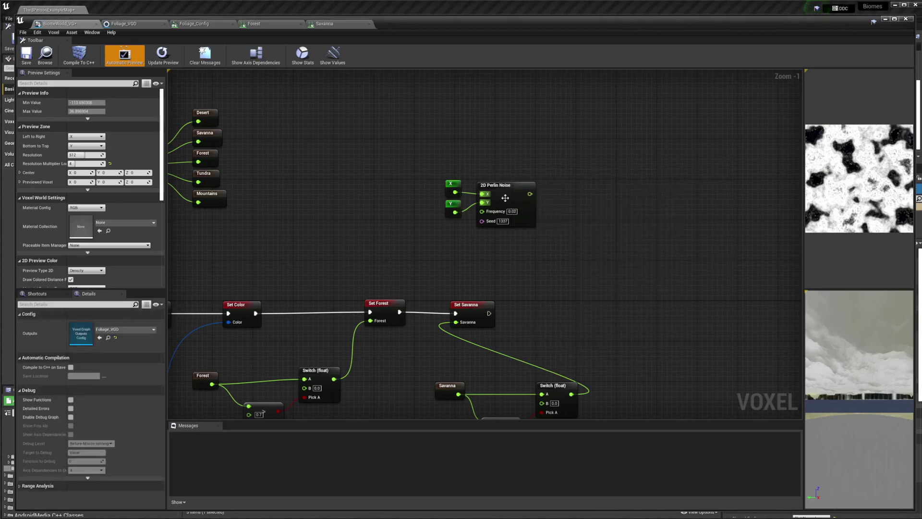
pyautogui.click(514, 211)
pyautogui.write('0.01')
pyautogui.press('Return')
pyautogui.moveTo(576, 199); pyautogui.dragTo(402, 226, button='right')
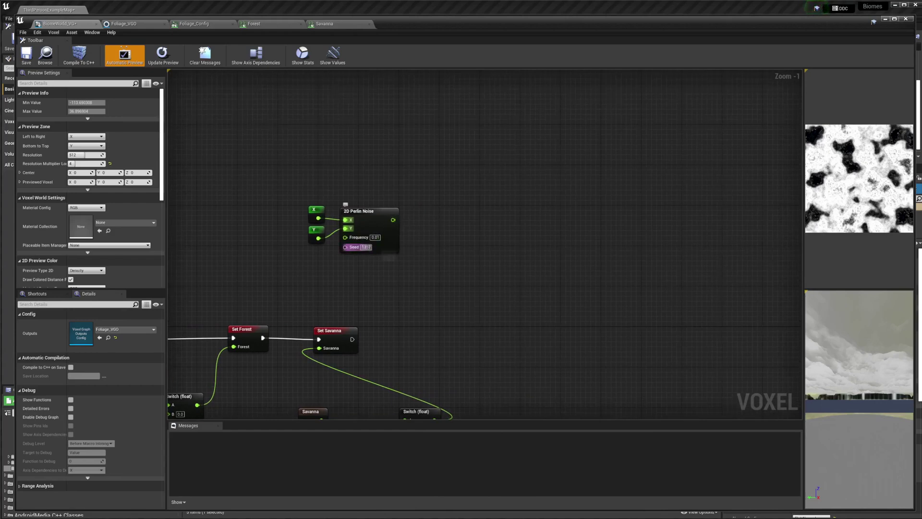
pyautogui.click(369, 247)
pyautogui.write('3465')
# Step: Create a local variable named Foliage Cluster from the 2D Perlin Noise output and place it close beside the noise node
pyautogui.moveTo(393, 219); pyautogui.dragTo(439, 222)
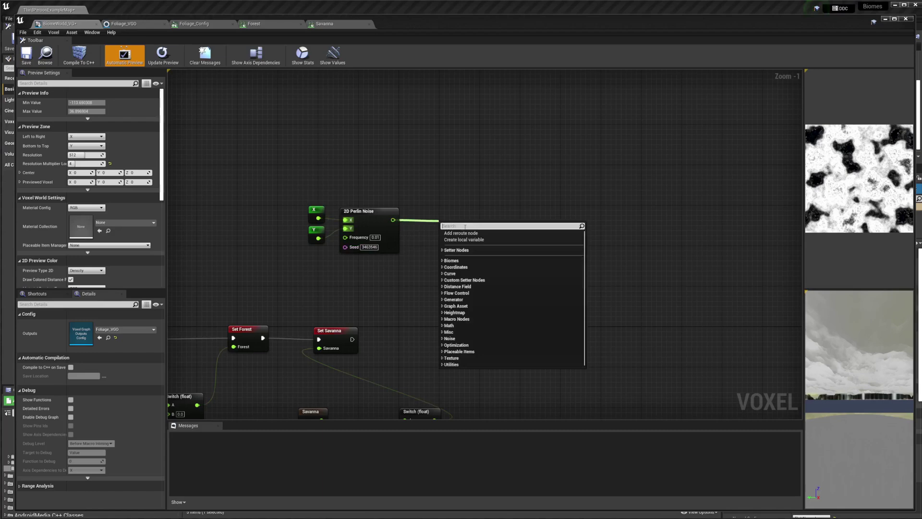
pyautogui.click(468, 239)
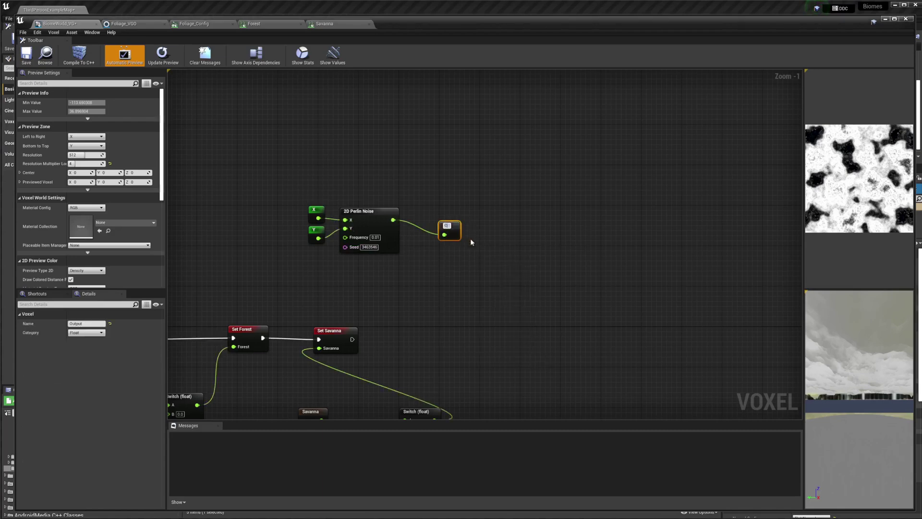
pyautogui.write('Clusster')
pyautogui.write('r')
pyautogui.press('Return')
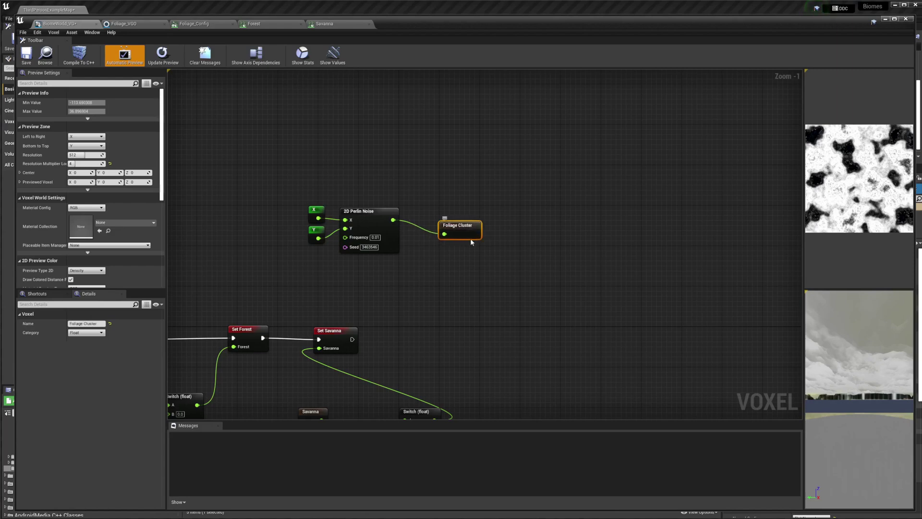
pyautogui.moveTo(470, 241); pyautogui.dragTo(451, 228)
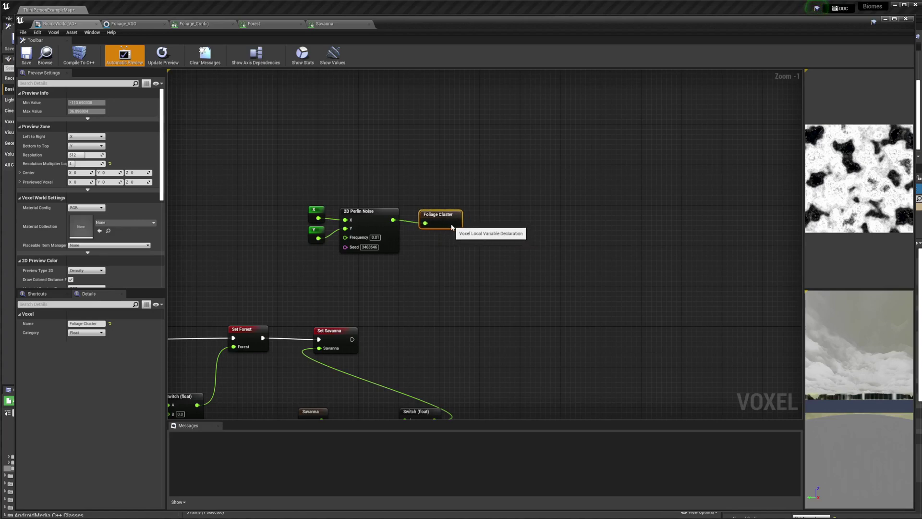
# Step: Add a Foliage Cluster variable node below the Forest comparison and feed it into a new greater-than comparison
pyautogui.moveTo(452, 228); pyautogui.dragTo(659, 116, button='right')
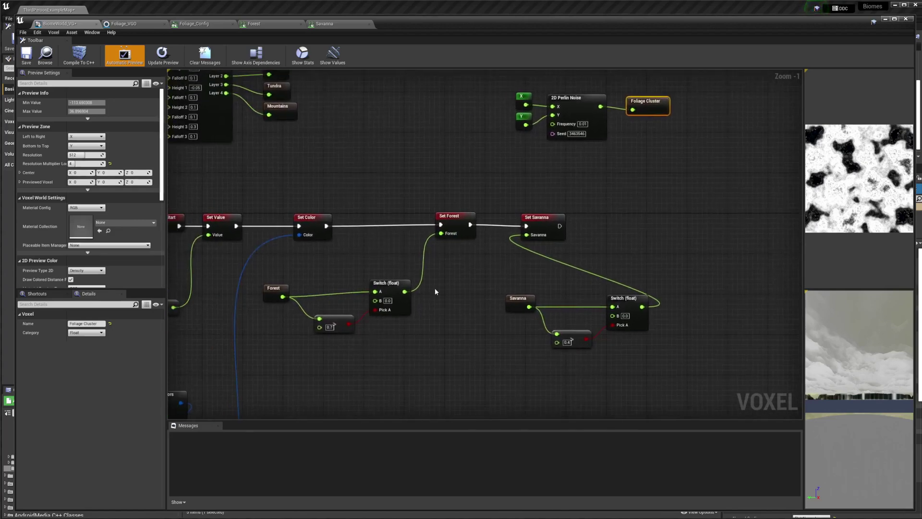
pyautogui.rightClick(432, 359)
pyautogui.write('foliage')
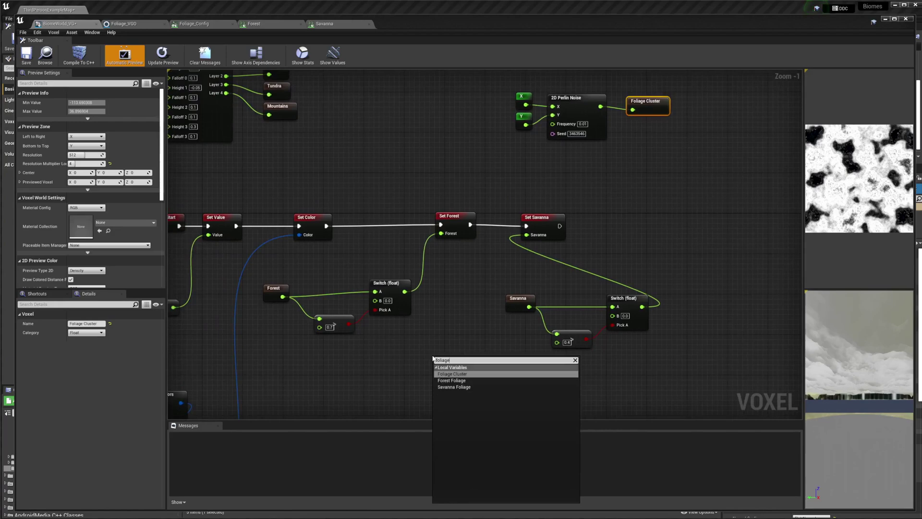
pyautogui.write(' cluste')
pyautogui.press('Return')
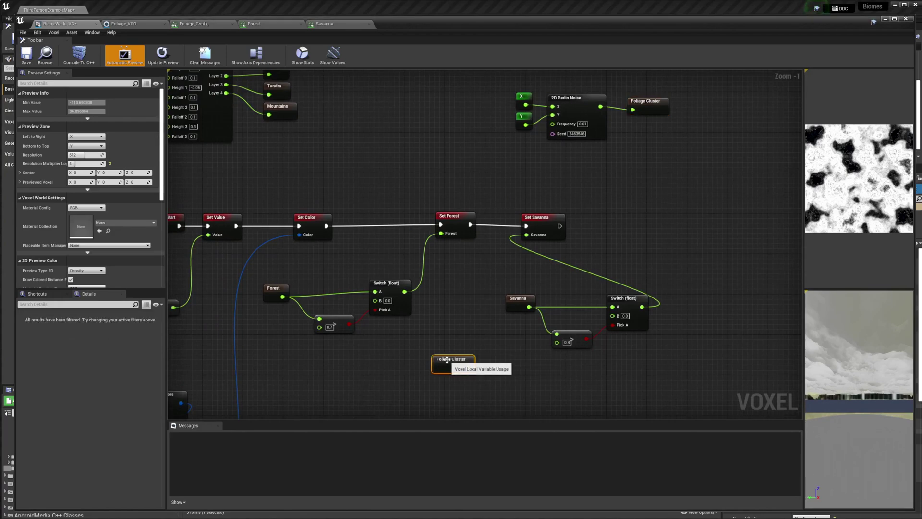
pyautogui.moveTo(449, 362); pyautogui.dragTo(336, 368)
pyautogui.press('Return')
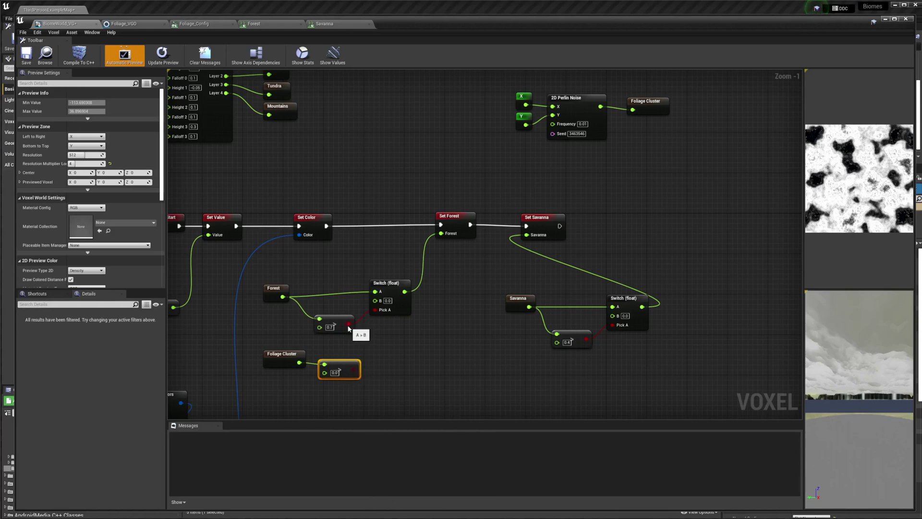
# Step: Combine the Forest and Foliage Cluster comparisons through an AND node into the Forest Switch's Pick A, with the cluster threshold at 0.1
pyautogui.moveTo(349, 326); pyautogui.dragTo(383, 340)
pyautogui.write('am')
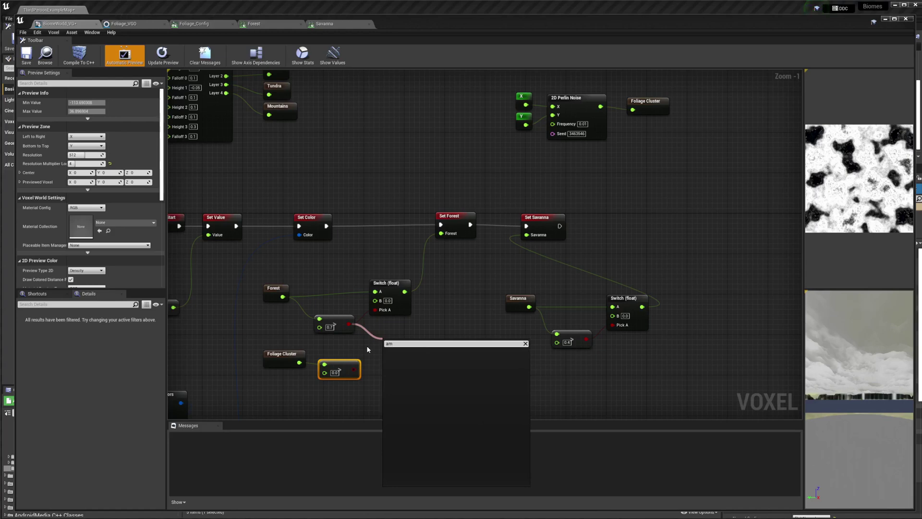
pyautogui.press('BackSpace')
pyautogui.write('nd')
pyautogui.press('Return')
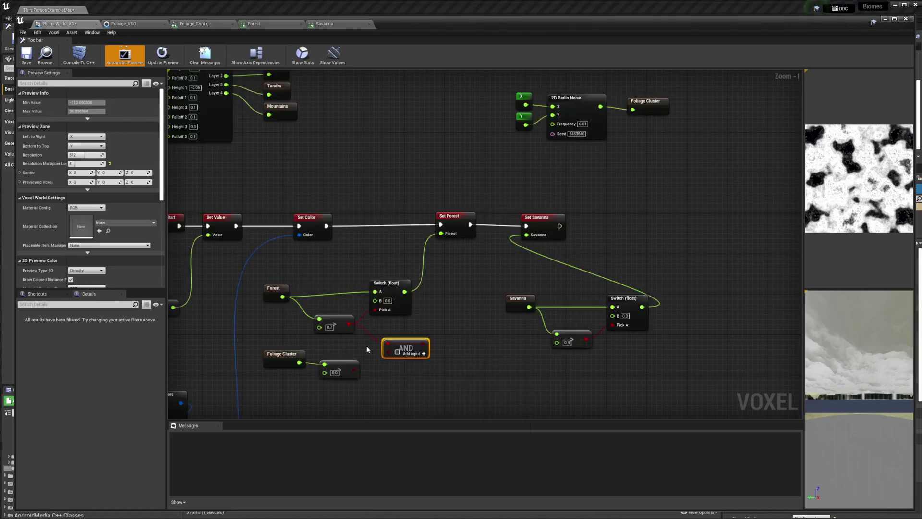
pyautogui.moveTo(354, 369); pyautogui.dragTo(375, 310)
pyautogui.moveTo(261, 345); pyautogui.dragTo(432, 403)
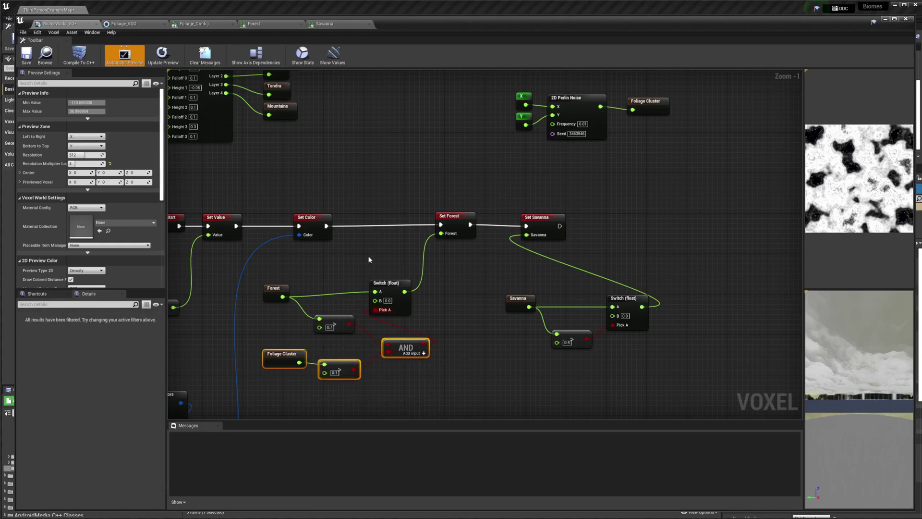
# Step: Save the graph, toggle the VoxelWorld preview off and on, and view the tree clusters from above
pyautogui.click(27, 42)
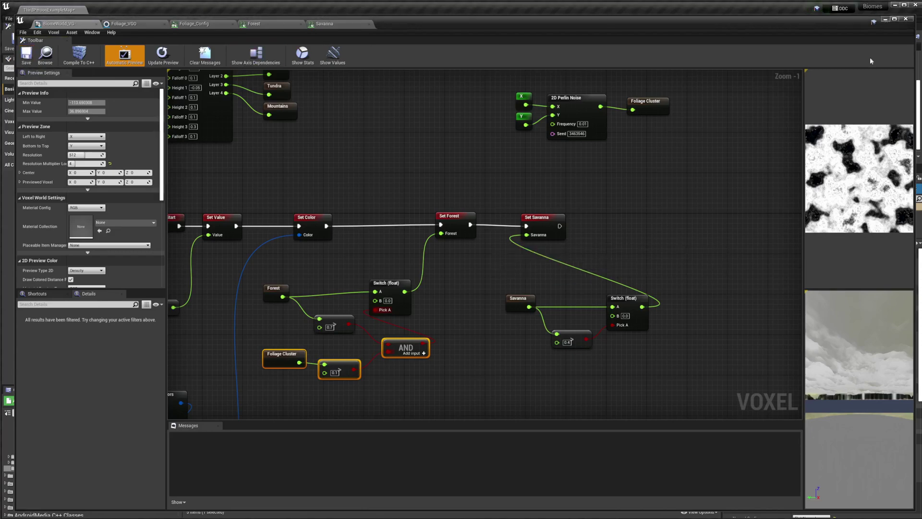
pyautogui.click(885, 19)
pyautogui.click(815, 299)
pyautogui.click(812, 301)
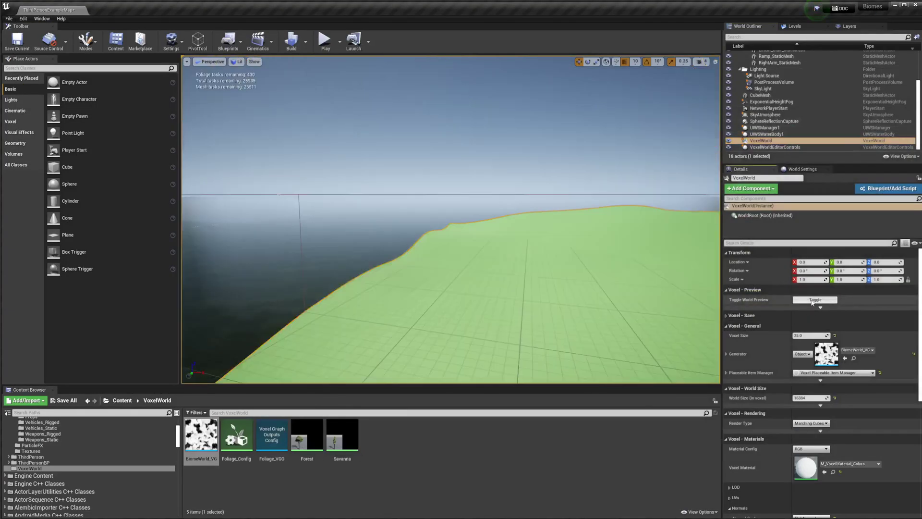
pyautogui.moveTo(580, 257); pyautogui.dragTo(375, 279, button='right')
pyautogui.press('s')
pyautogui.press('s')
pyautogui.press('d')
pyautogui.press('s')
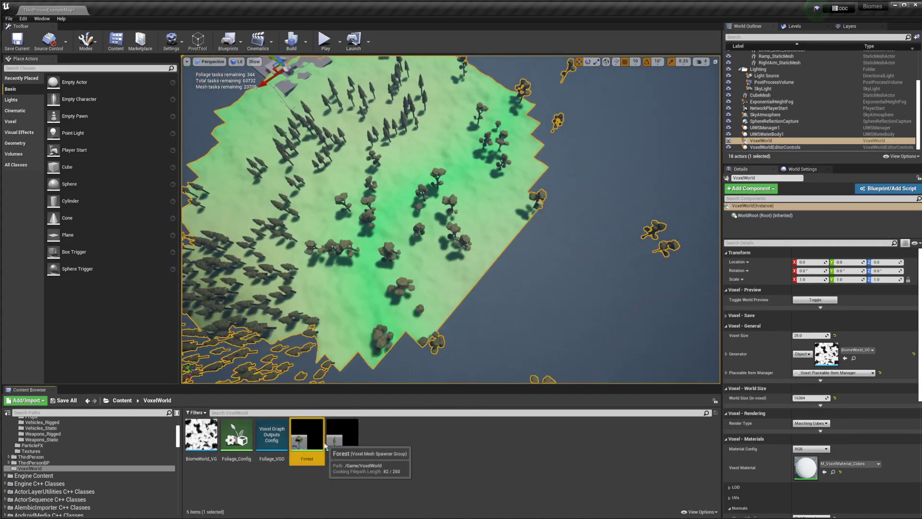
# Step: Set the Forest mesh spawner group's Distance Between Instances in Voxel to 50 and review the resulting tree clusters in the viewport
pyautogui.doubleClick(307, 434)
pyautogui.click(346, 205)
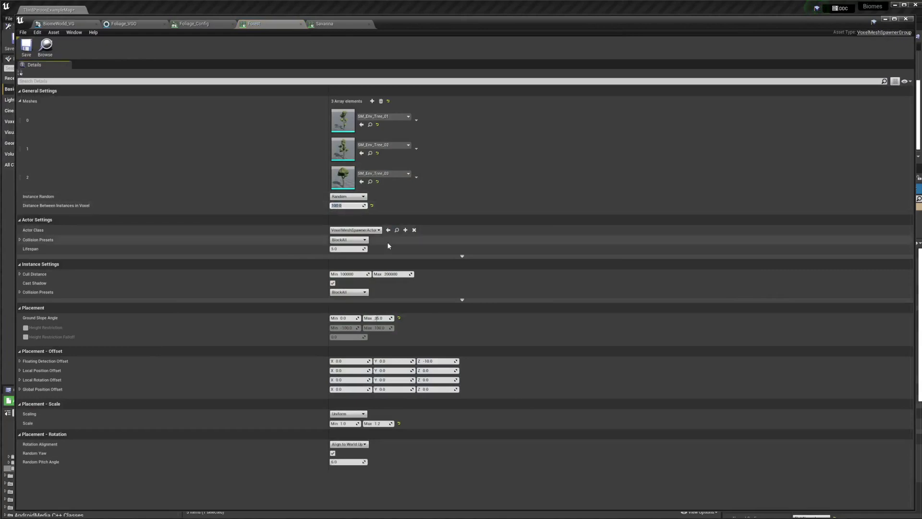
pyautogui.write('50')
pyautogui.press('Return')
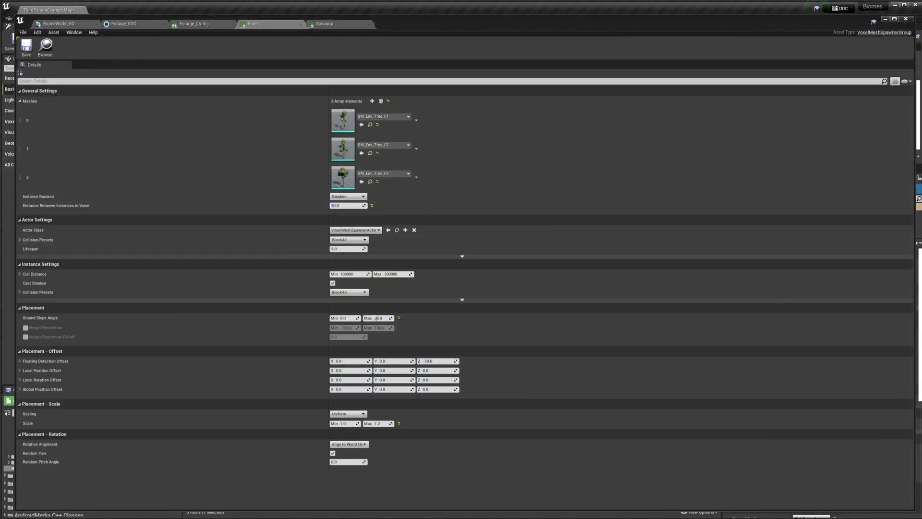
pyautogui.click(885, 19)
pyautogui.keyDown('alt'); pyautogui.moveTo(577, 189); pyautogui.dragTo(548, 195); pyautogui.keyUp('alt')
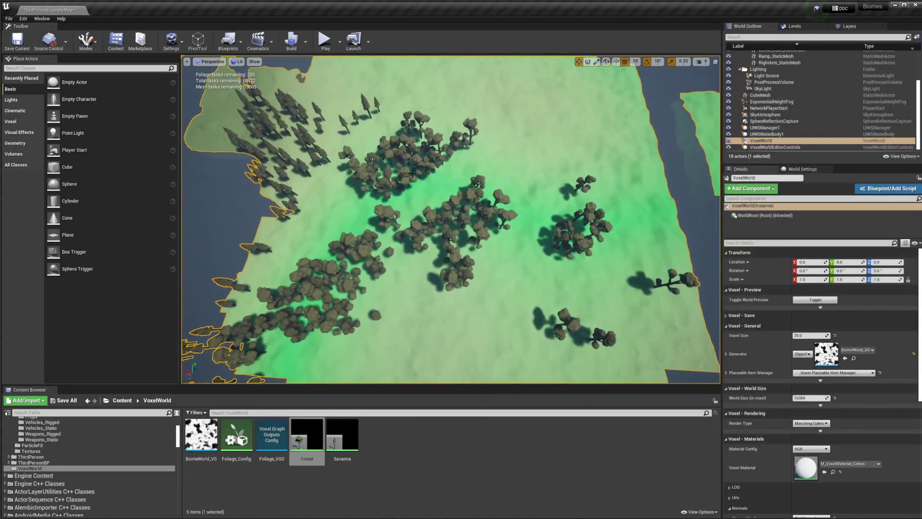
# Step: Check the Forest and Savanna mesh spawner groups and set the Foliage Cluster comparison threshold to 0.2 in the BiomeWorld_VG graph
pyautogui.doubleClick(307, 437)
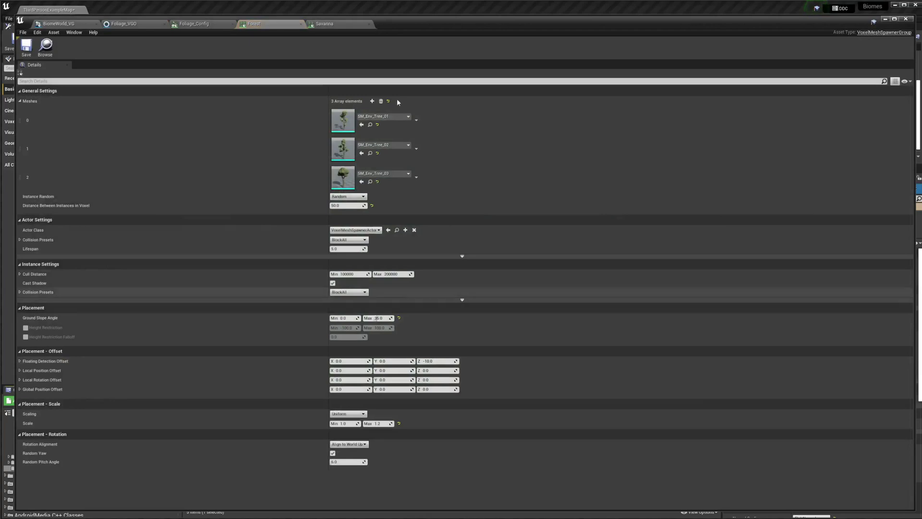
pyautogui.click(330, 24)
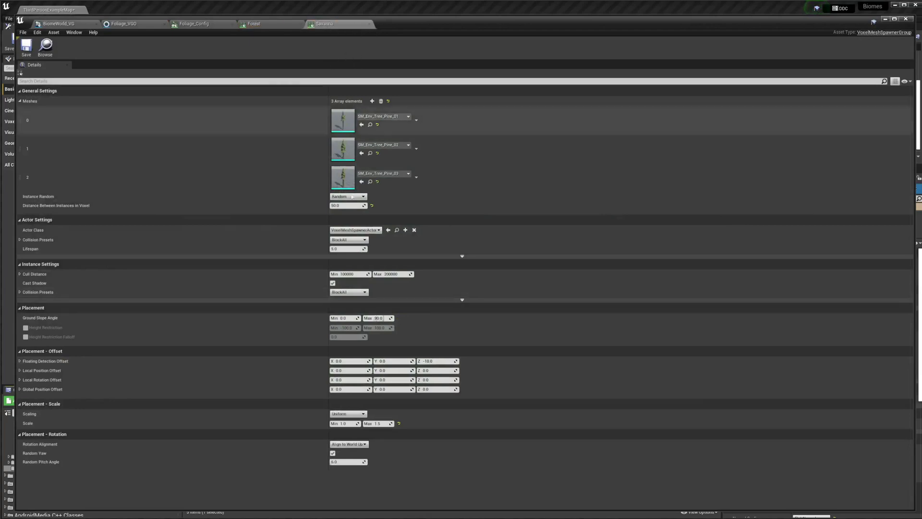
pyautogui.click(133, 26)
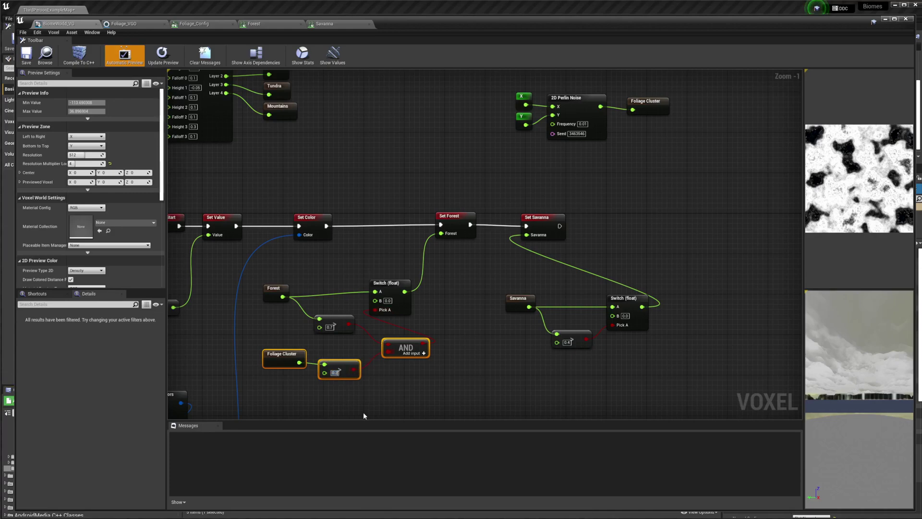
pyautogui.click(323, 267)
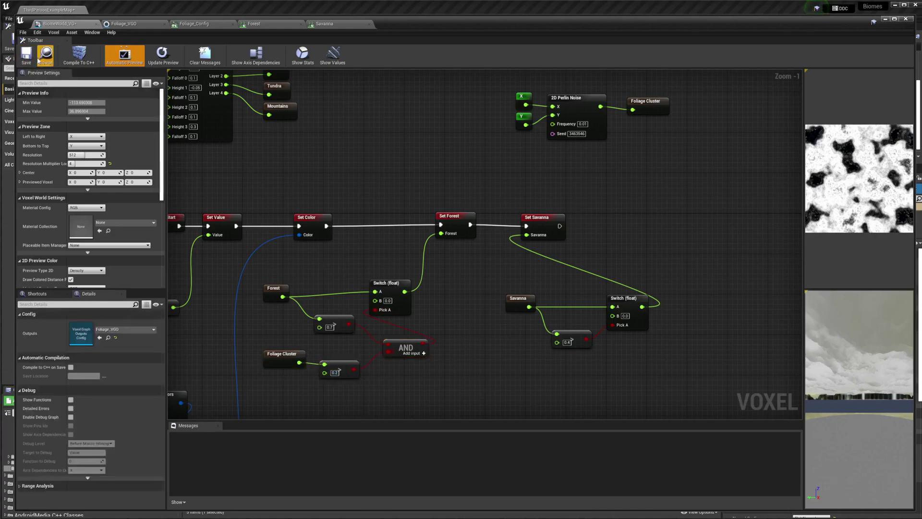
# Step: Save the voxel graph and regenerate the VoxelWorld preview to inspect the tree clusters with the new threshold
pyautogui.click(25, 57)
pyautogui.click(884, 18)
pyautogui.click(818, 301)
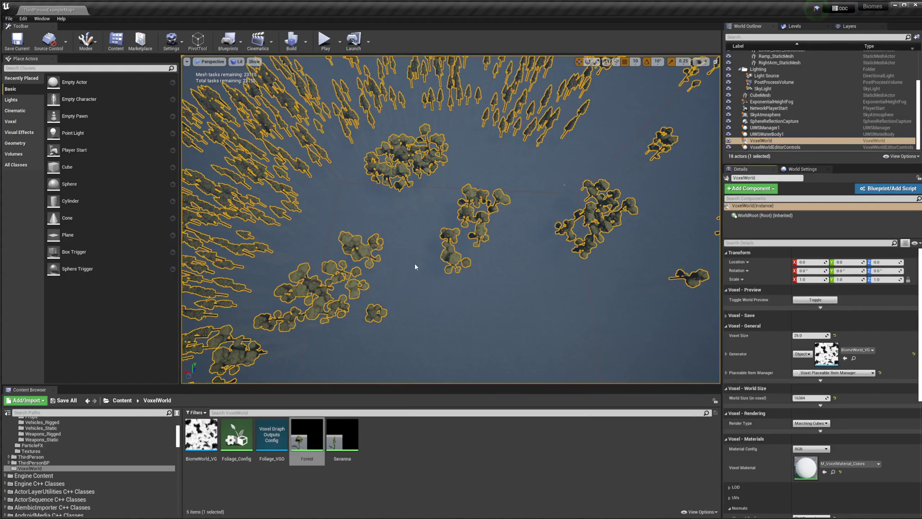
pyautogui.moveTo(454, 214); pyautogui.dragTo(454, 211, button='right')
# Step: Add a Height Splitter node fed by the 2D Perlin Noise output in BiomeWorld_VG and reduce it to a single split
pyautogui.doubleClick(305, 435)
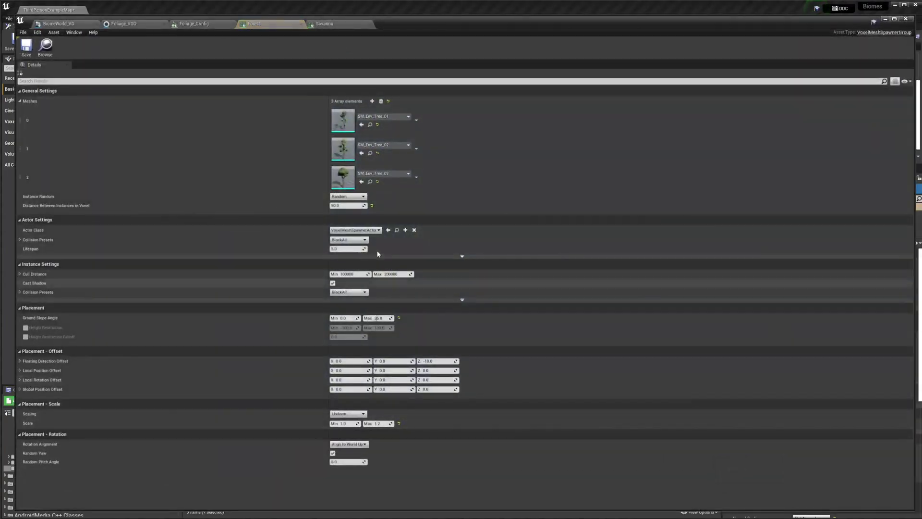
pyautogui.click(80, 23)
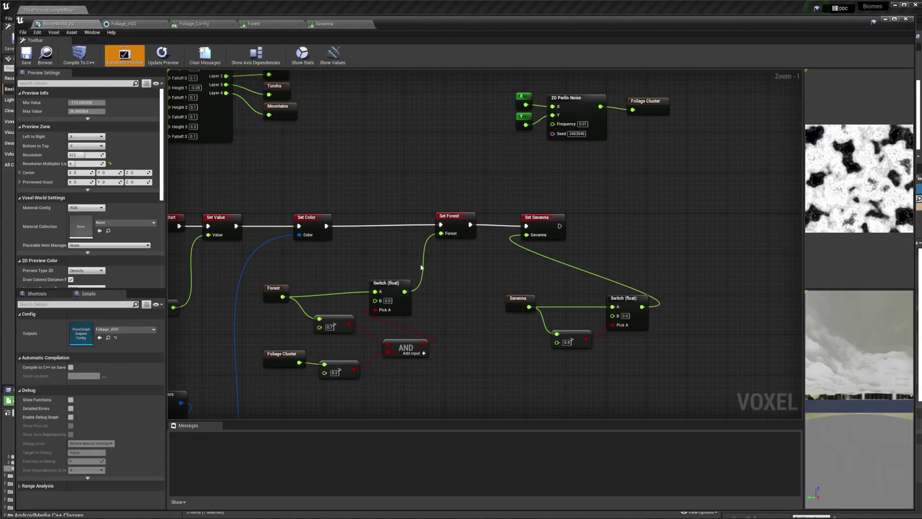
pyautogui.moveTo(421, 267); pyautogui.dragTo(287, 329, button='right')
pyautogui.moveTo(467, 168); pyautogui.dragTo(563, 223)
pyautogui.write('height s')
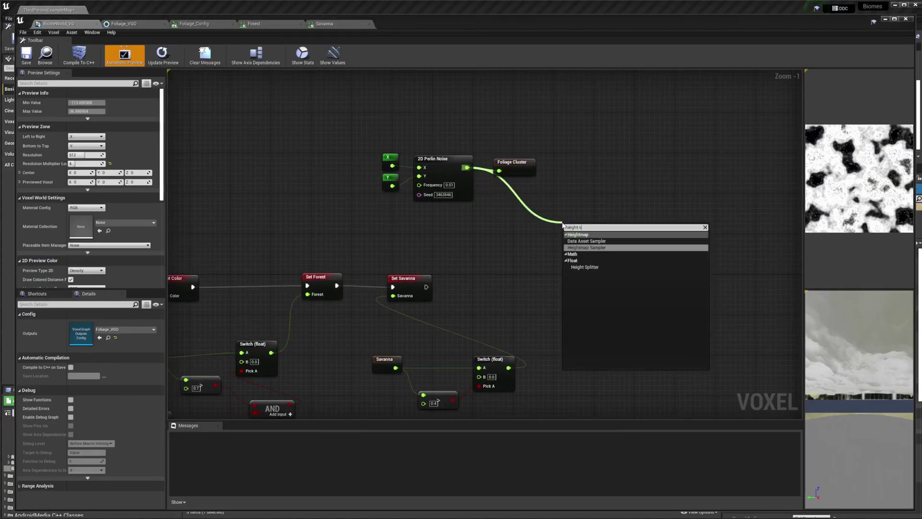
pyautogui.write('a')
pyautogui.press('Return')
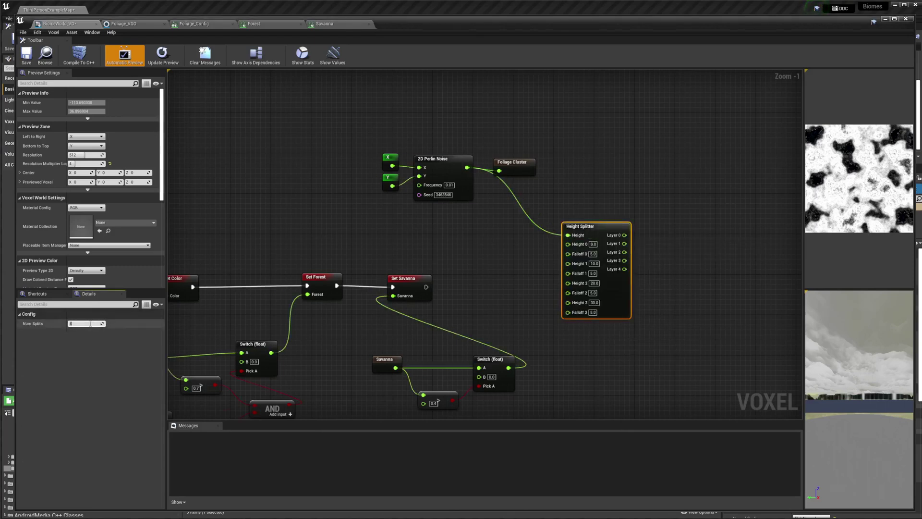
pyautogui.press('Return')
pyautogui.click(474, 246)
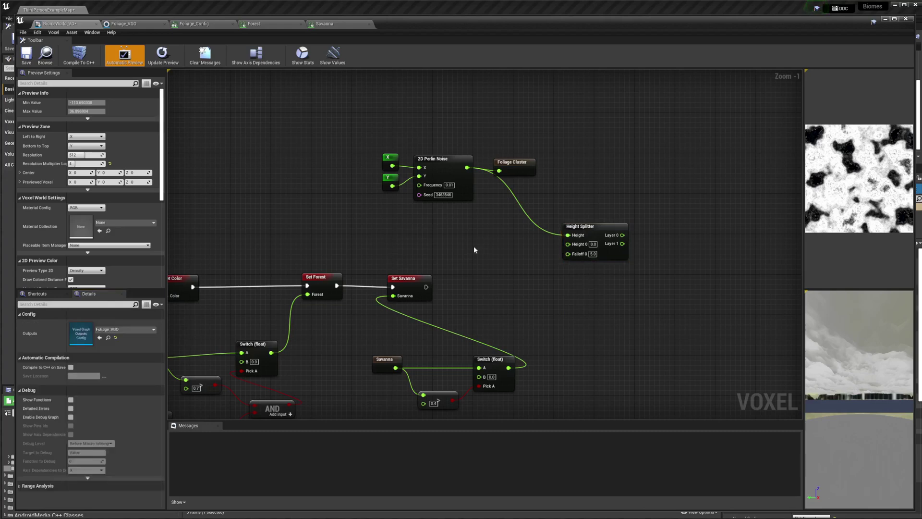
# Step: Try out the Height Splitter's Layer 1 output, review the foliage switches, and delete the Height Splitter node
pyautogui.moveTo(473, 246); pyautogui.dragTo(615, 174, button='right')
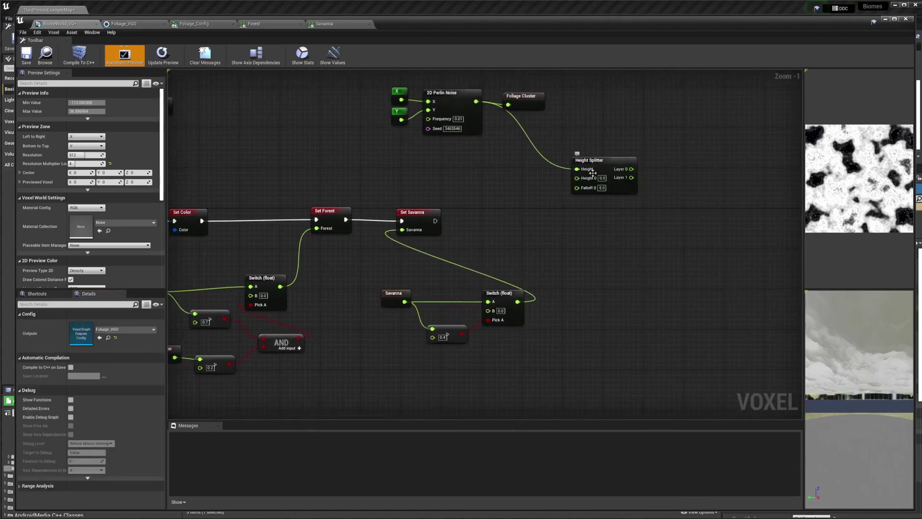
pyautogui.moveTo(624, 177); pyautogui.dragTo(673, 181)
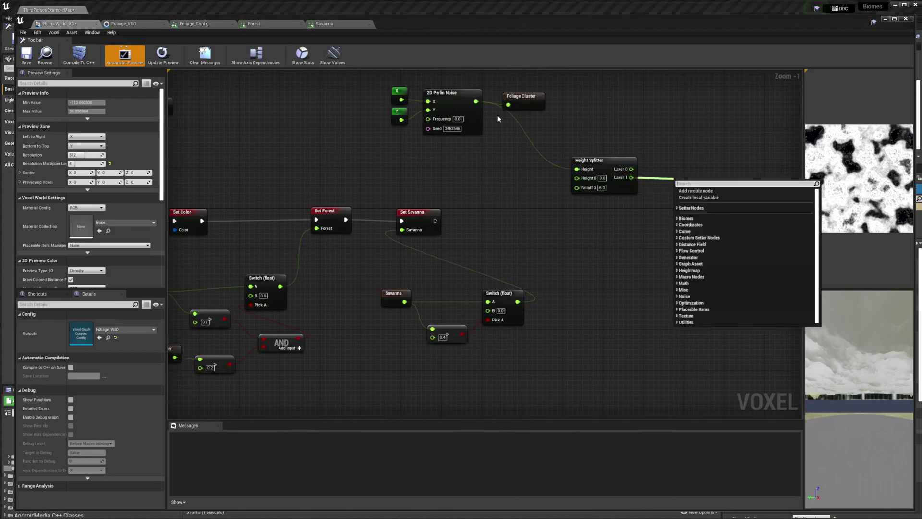
pyautogui.moveTo(306, 229); pyautogui.dragTo(411, 202, button='right')
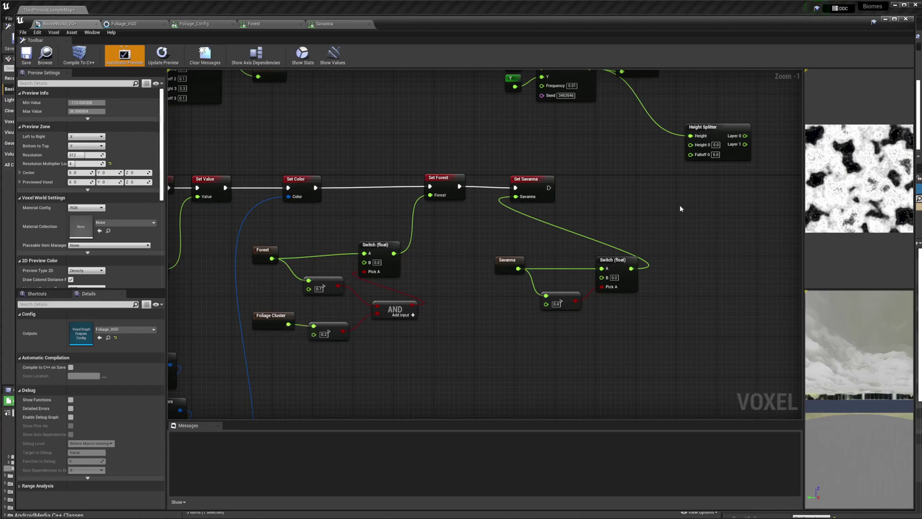
pyautogui.moveTo(680, 209); pyautogui.dragTo(586, 227, button='right')
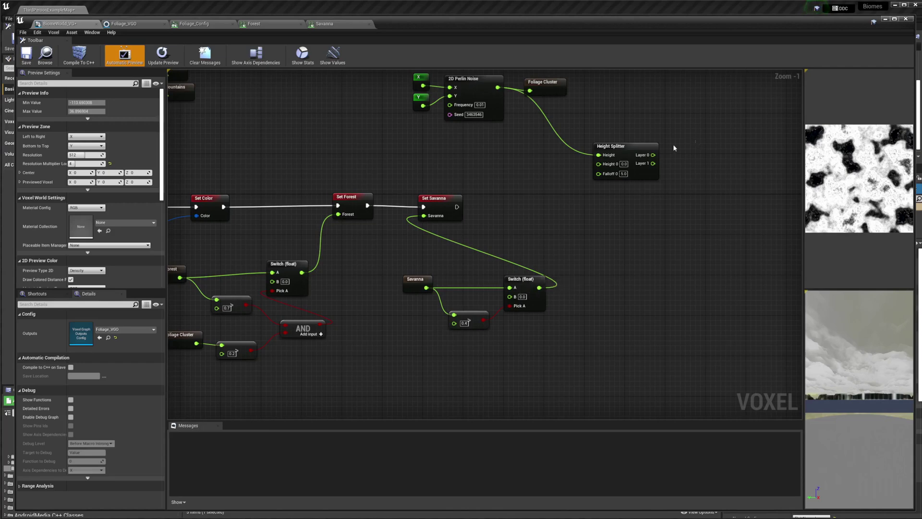
pyautogui.click(598, 167)
pyautogui.press('Delete')
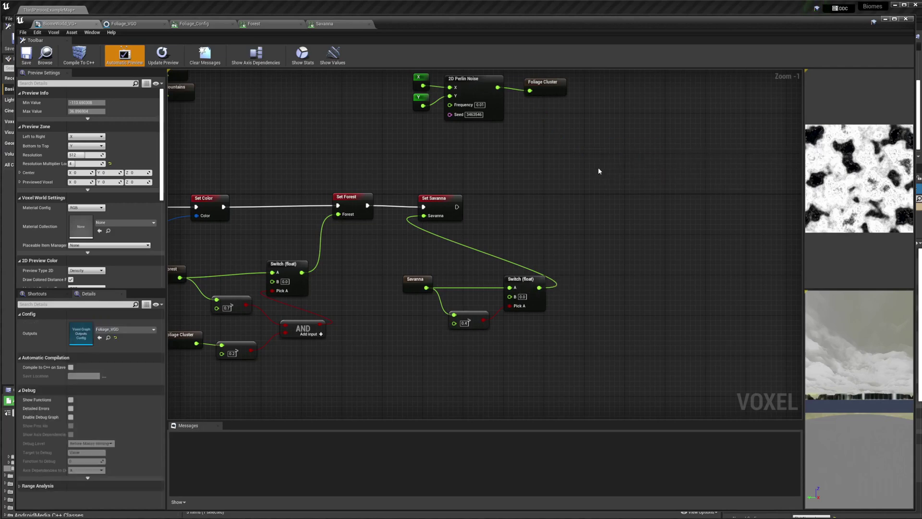
# Step: Set the VoxelWorld's Material Config to Multi Index with the MC_Quixel material collection
pyautogui.scroll(-3, 581, 172)
pyautogui.moveTo(492, 165); pyautogui.dragTo(445, 204, button='right')
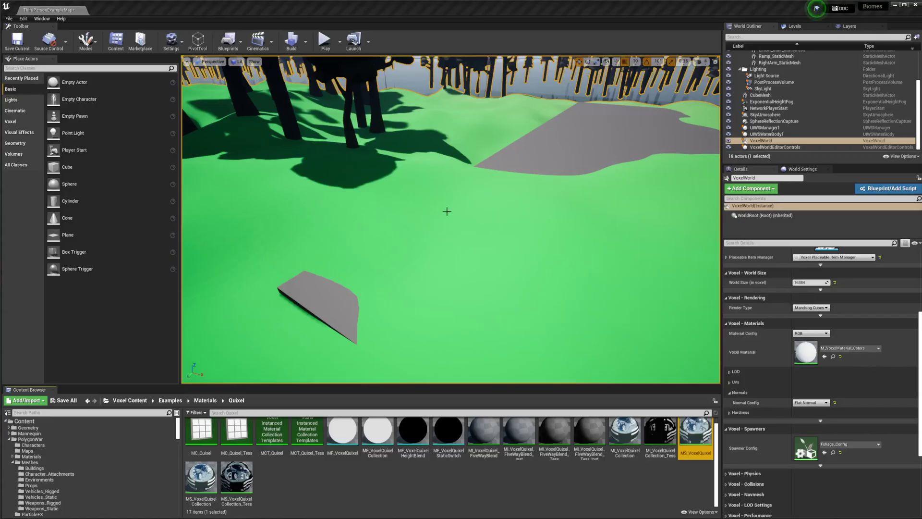
pyautogui.moveTo(446, 211); pyautogui.dragTo(399, 180, button='right')
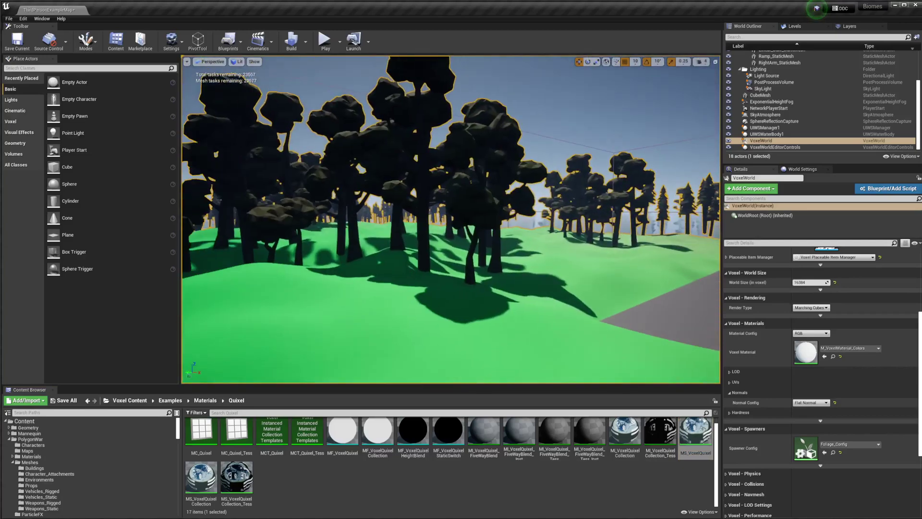
pyautogui.click(114, 422)
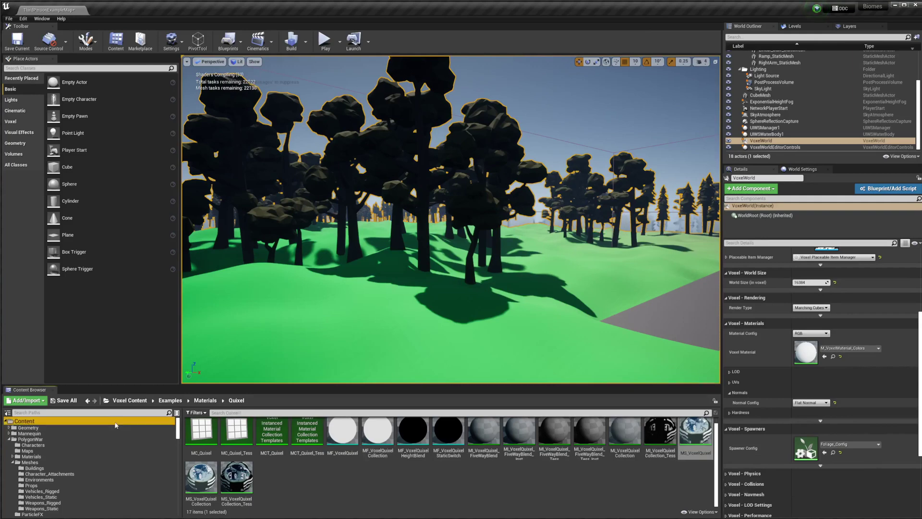
pyautogui.click(801, 334)
pyautogui.click(810, 348)
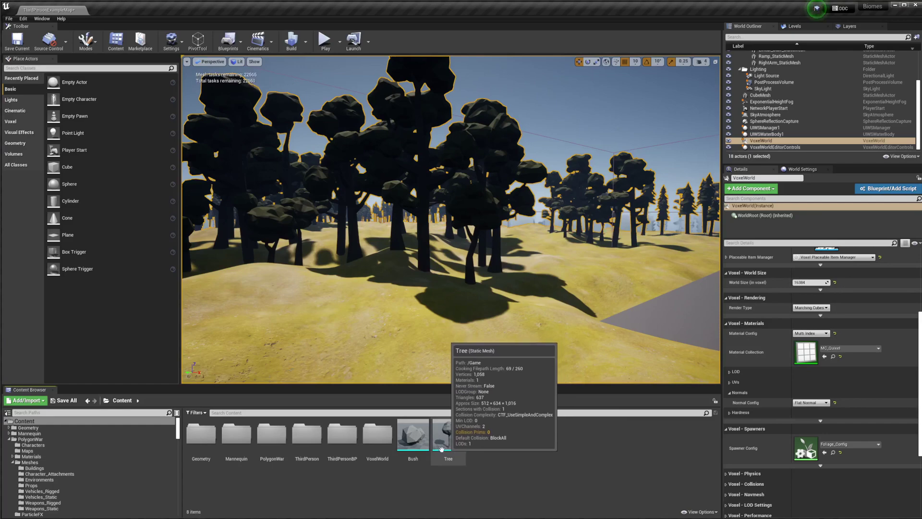
# Step: Open the BiomeWorld_VG graph and insert an Add Multi Index node connected after Set Savanna
pyautogui.doubleClick(381, 440)
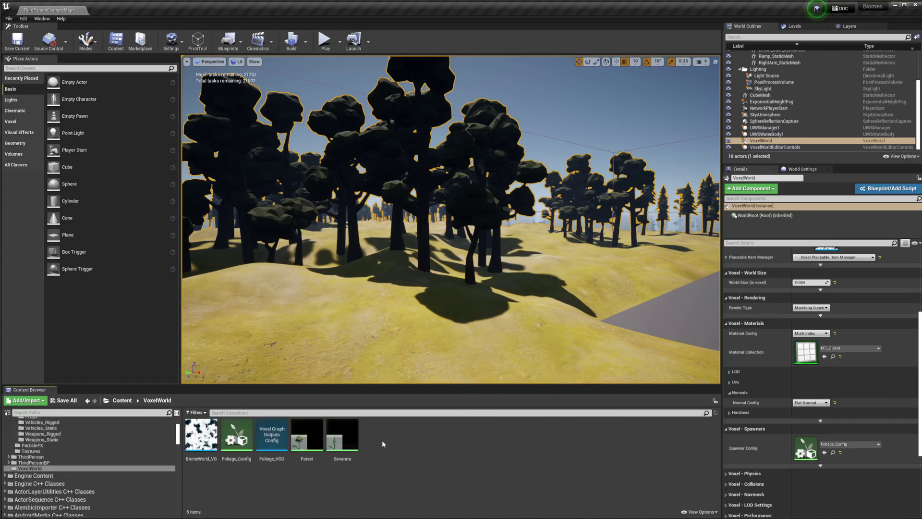
pyautogui.doubleClick(199, 437)
pyautogui.scroll(6, 408, 198)
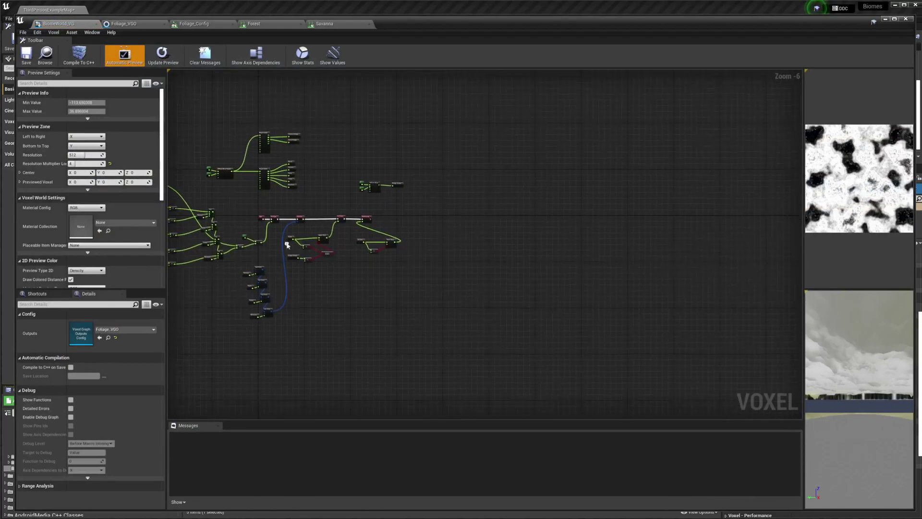
pyautogui.rightClick(430, 227)
pyautogui.write('add multi inde')
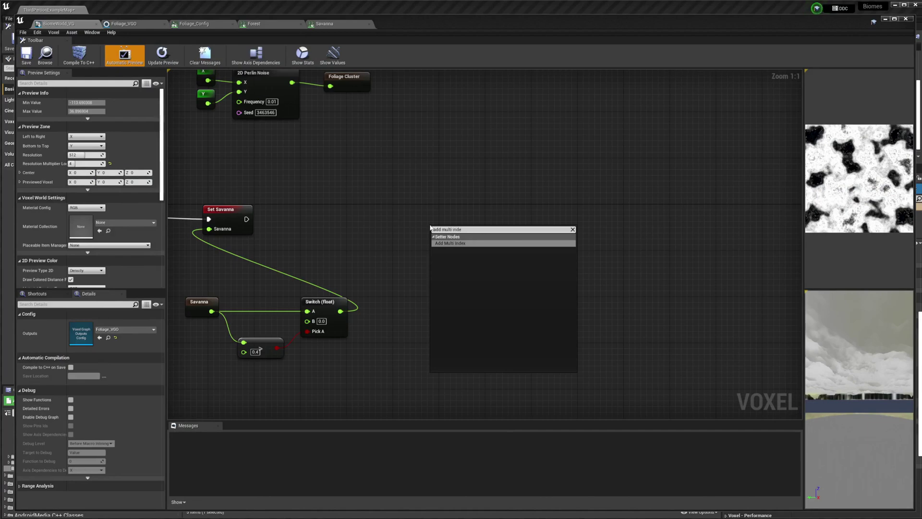
pyautogui.press('Return')
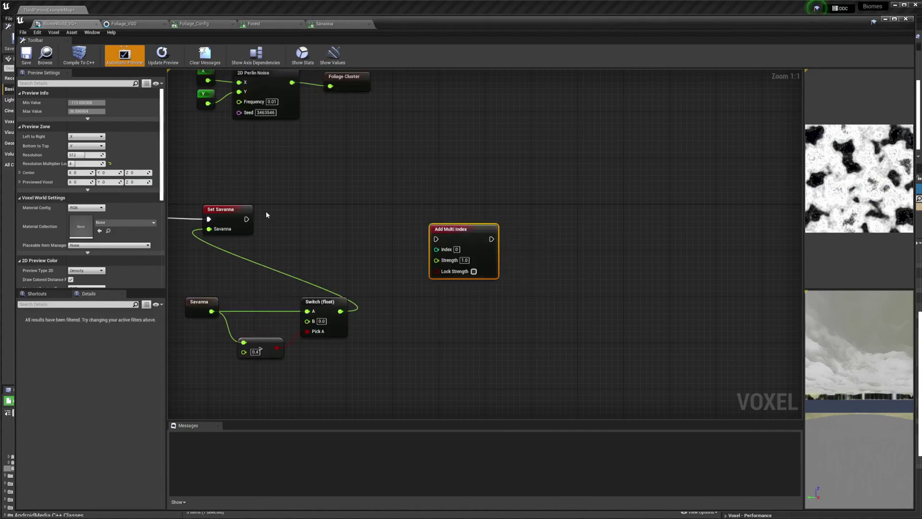
pyautogui.moveTo(244, 219); pyautogui.dragTo(578, 213)
pyautogui.moveTo(640, 220); pyautogui.dragTo(335, 207, button='right')
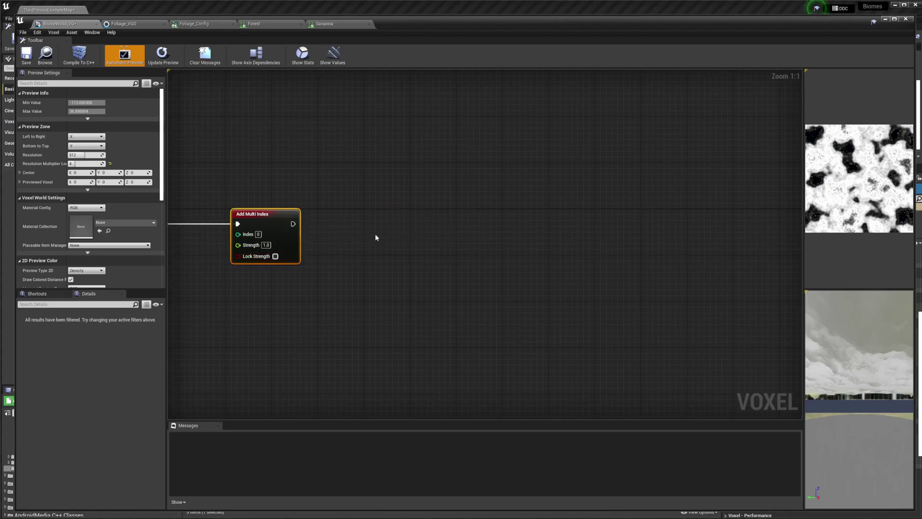
# Step: Duplicate the Add Multi Index node twice, chain the copies after the original, and set their indices to 1 and 2
pyautogui.hotkey('ctrl', 'v')
pyautogui.hotkey('ctrl', 'v')
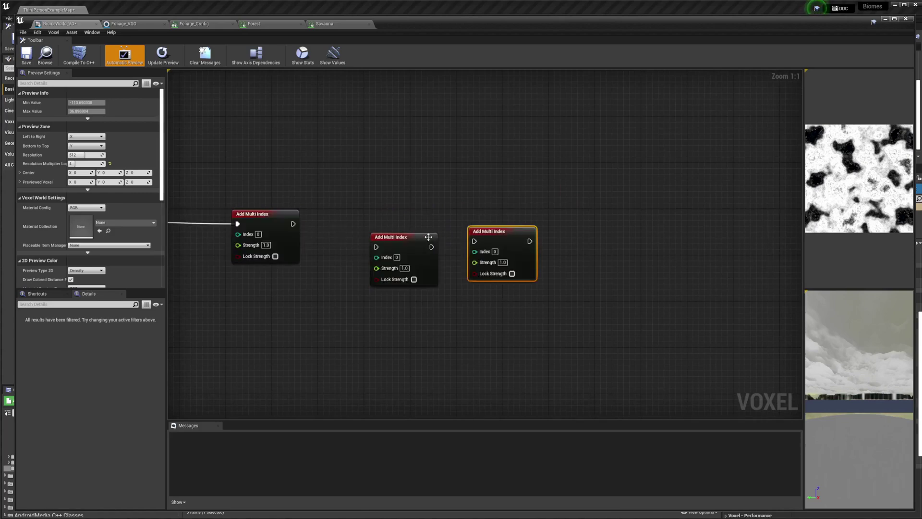
pyautogui.moveTo(404, 235); pyautogui.dragTo(399, 218)
pyautogui.moveTo(291, 224); pyautogui.dragTo(504, 230)
pyautogui.press('q')
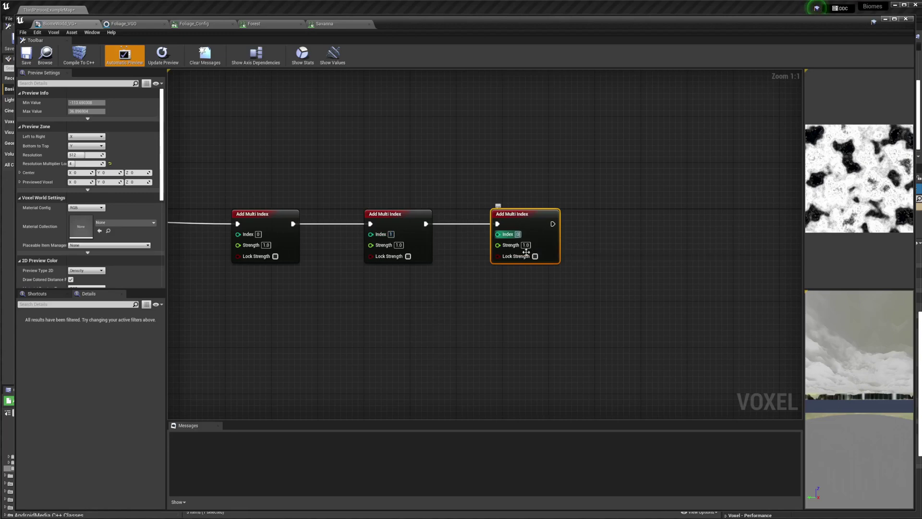
pyautogui.click(475, 284)
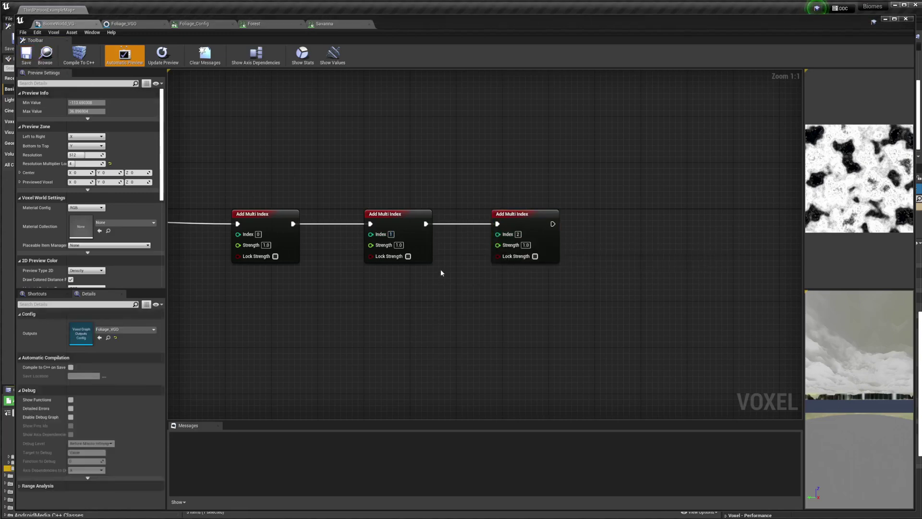
# Step: Enable Lock Strength on the Add Multi Index nodes with index 1 and index 2
pyautogui.scroll(-5, 350, 269)
pyautogui.scroll(5, 403, 252)
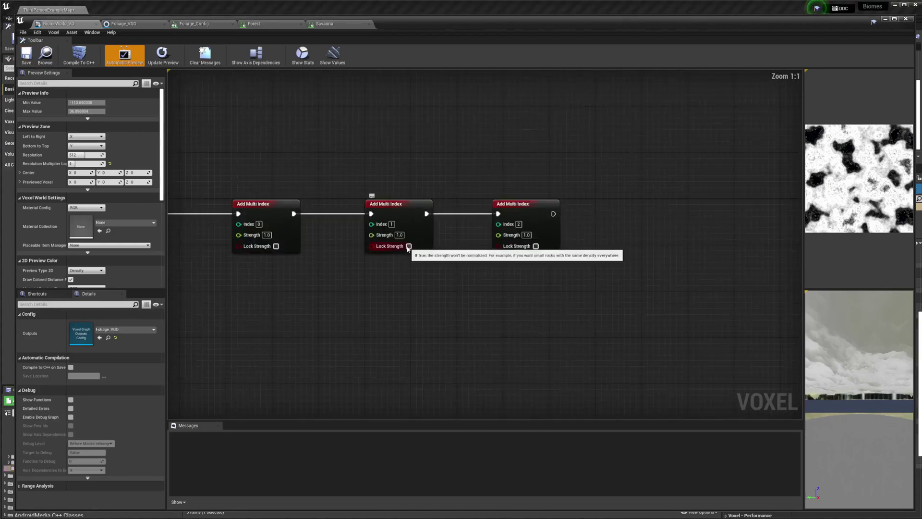
pyautogui.click(408, 246)
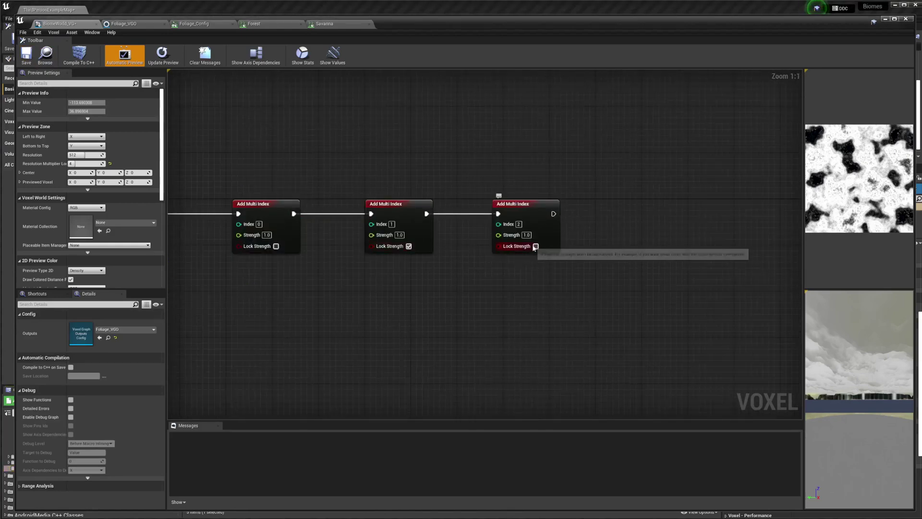
pyautogui.click(535, 246)
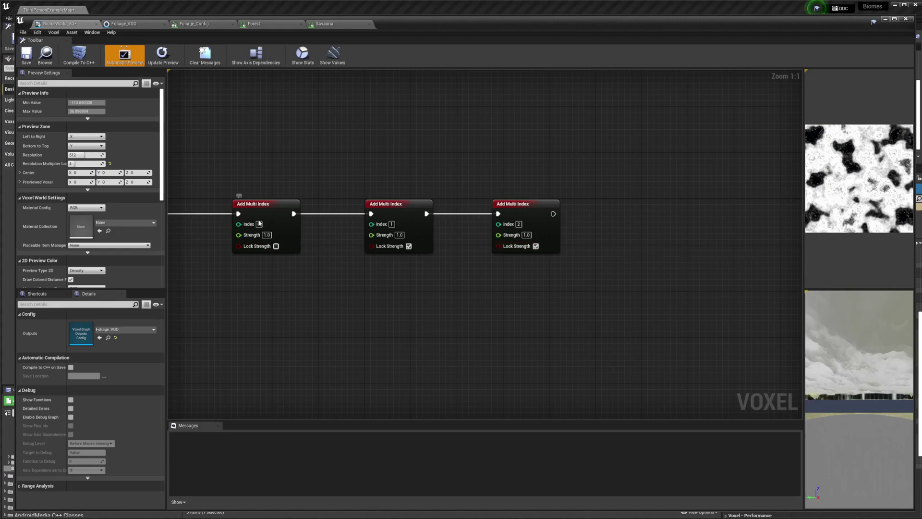
# Step: Add a Forest local variable node below the three Add Multi Index nodes
pyautogui.scroll(-3, 406, 176)
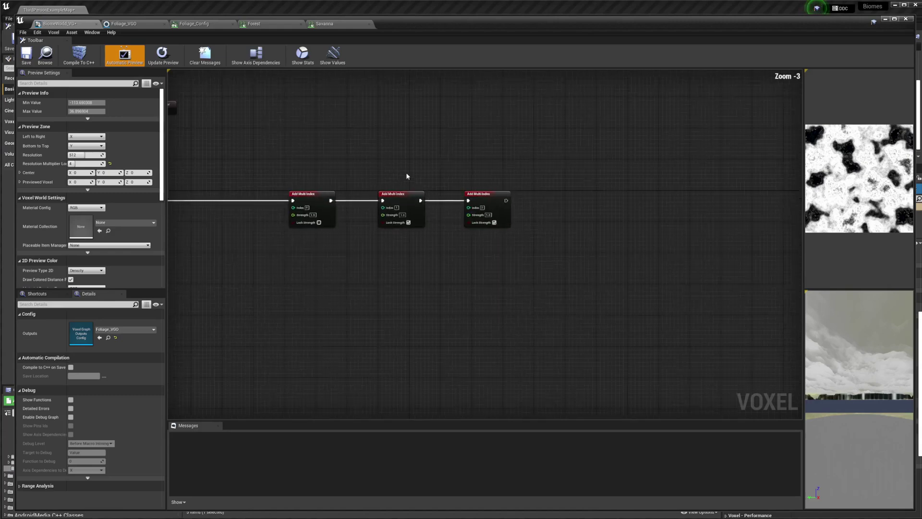
pyautogui.moveTo(278, 139); pyautogui.dragTo(404, 204, button='right')
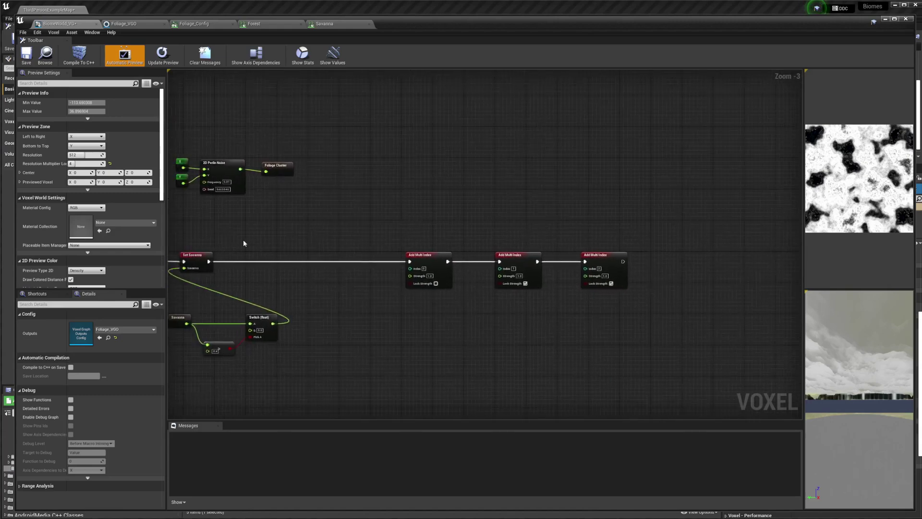
pyautogui.moveTo(244, 243); pyautogui.dragTo(274, 209, button='right')
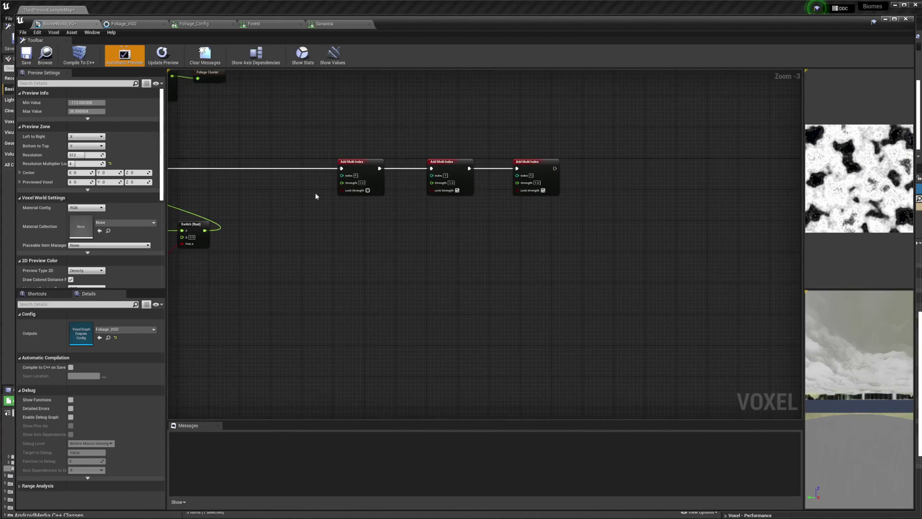
pyautogui.moveTo(341, 193)
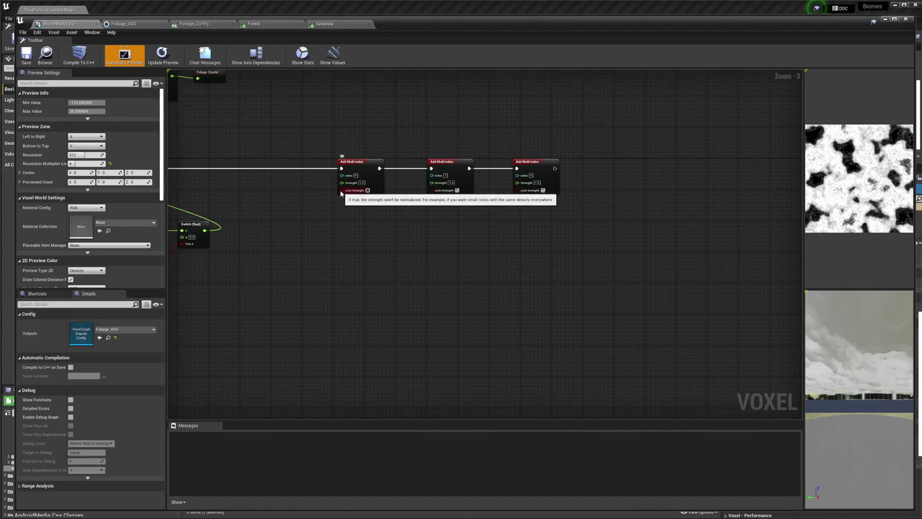
pyautogui.moveTo(289, 212)
pyautogui.mouseDown(button='right')
pyautogui.moveTo(298, 208)
pyautogui.moveTo(295, 227)
pyautogui.mouseUp(button='right')
pyautogui.rightClick(381, 250)
pyautogui.write('fore')
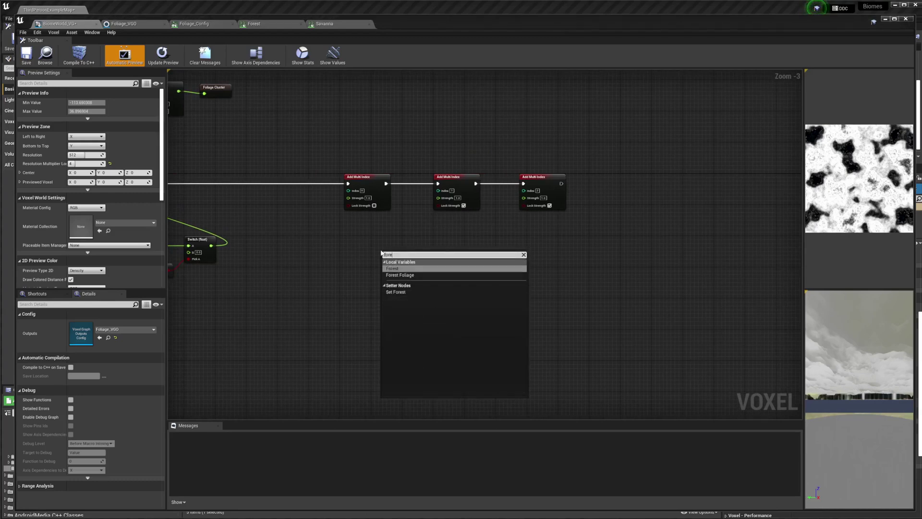
pyautogui.press('Return')
# Step: Add a Savanna variable node, and connect Forest and Savanna to the Strength inputs of the Add Multi Index nodes with index 1 and 2
pyautogui.rightClick(480, 263)
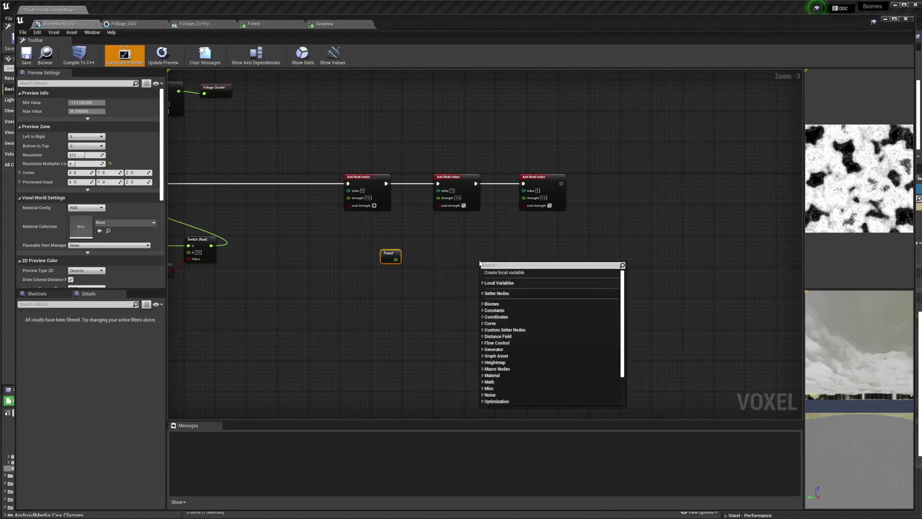
pyautogui.write('savana')
pyautogui.press('BackSpace')
pyautogui.press('BackSpace')
pyautogui.write('nn')
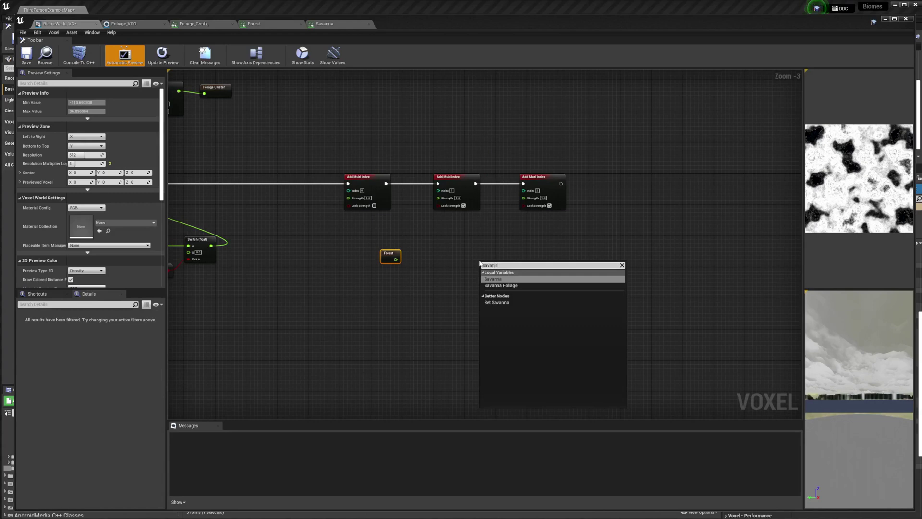
pyautogui.press('Return')
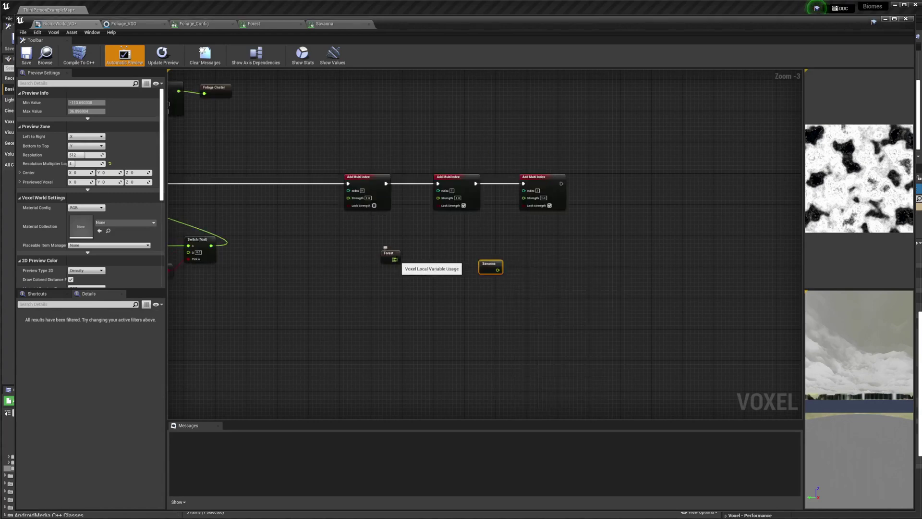
pyautogui.moveTo(395, 259); pyautogui.dragTo(451, 201)
pyautogui.moveTo(489, 264); pyautogui.dragTo(524, 198)
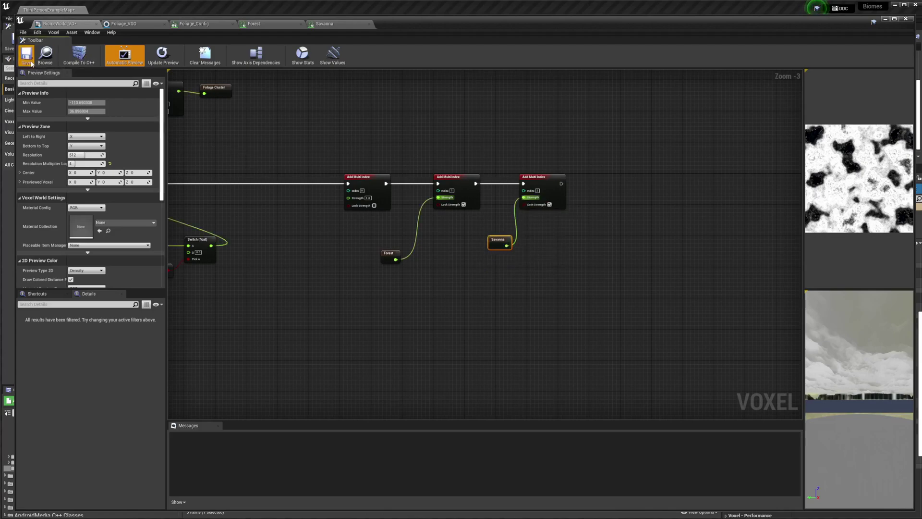
# Step: Save the graph and toggle the VoxelWorld preview in the level editor to inspect the materials across the biome terrain
pyautogui.click(885, 20)
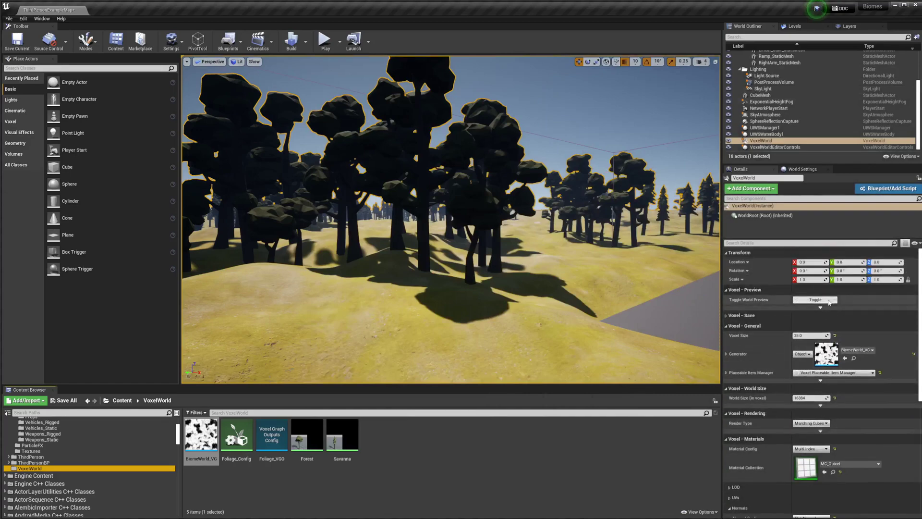
pyautogui.click(828, 300)
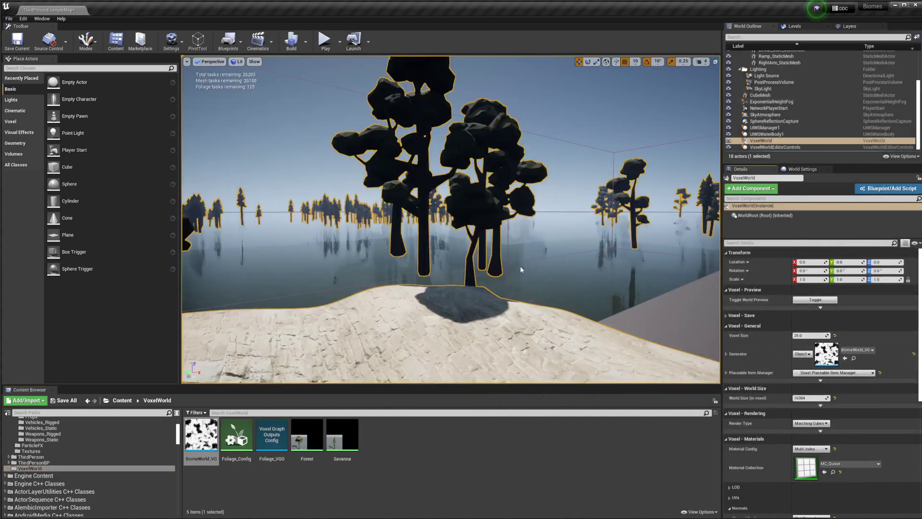
pyautogui.moveTo(521, 268); pyautogui.dragTo(457, 202, button='right')
pyautogui.press('w')
pyautogui.press('e')
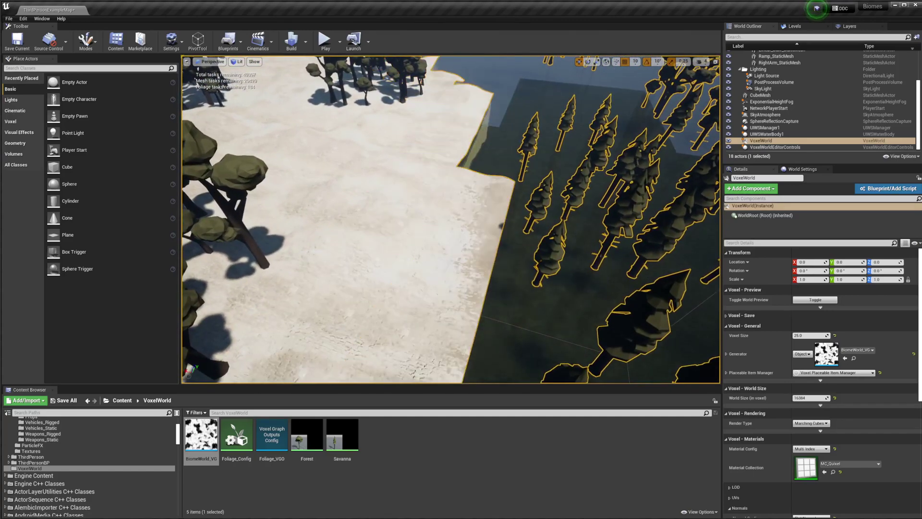
pyautogui.moveTo(456, 202); pyautogui.dragTo(355, 226, button='right')
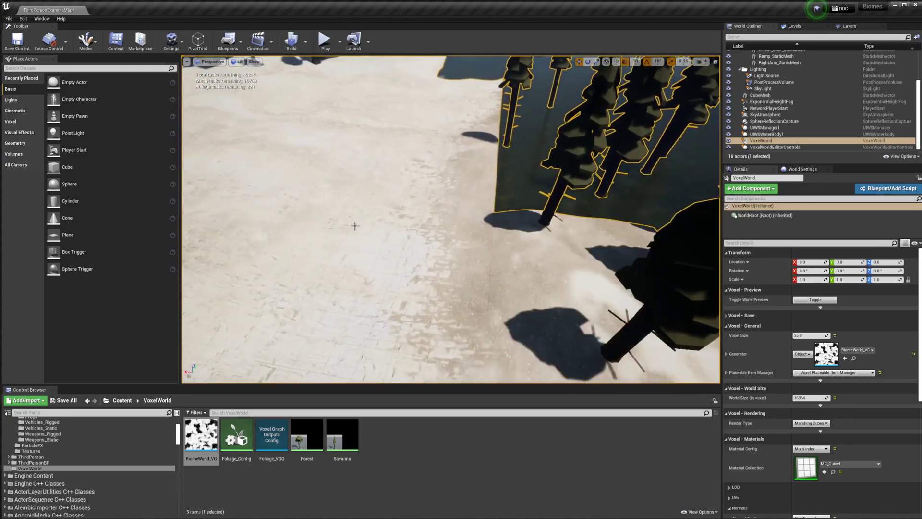
pyautogui.moveTo(546, 202)
pyautogui.mouseDown(button='right')
pyautogui.moveTo(525, 134)
pyautogui.moveTo(546, 202)
pyautogui.mouseUp(button='right')
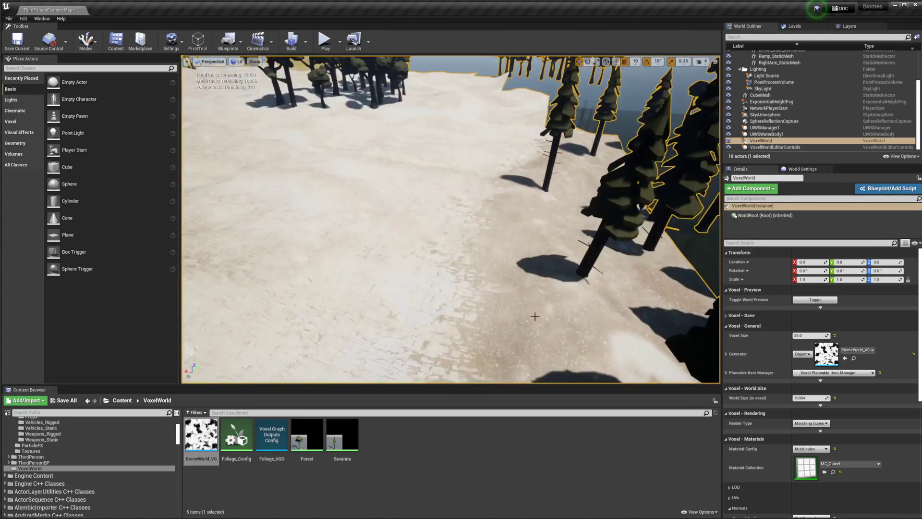
pyautogui.moveTo(535, 316); pyautogui.dragTo(532, 235, button='right')
pyautogui.moveTo(527, 278); pyautogui.dragTo(571, 250, button='right')
# Step: Reopen the BiomeWorld_VG graph and examine the Height Splitter layers and the Forest and Savanna inputs of the Add Multi Index nodes
pyautogui.doubleClick(199, 440)
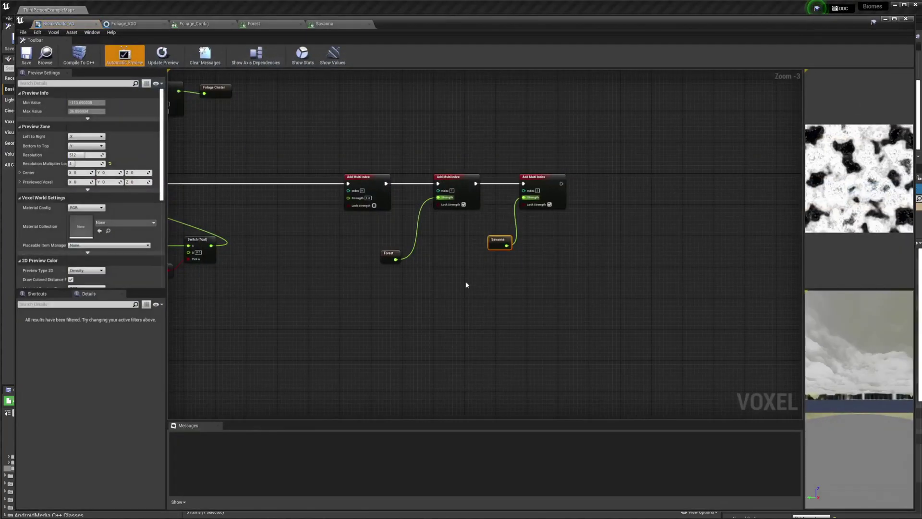
pyautogui.moveTo(350, 255); pyautogui.dragTo(551, 220, button='right')
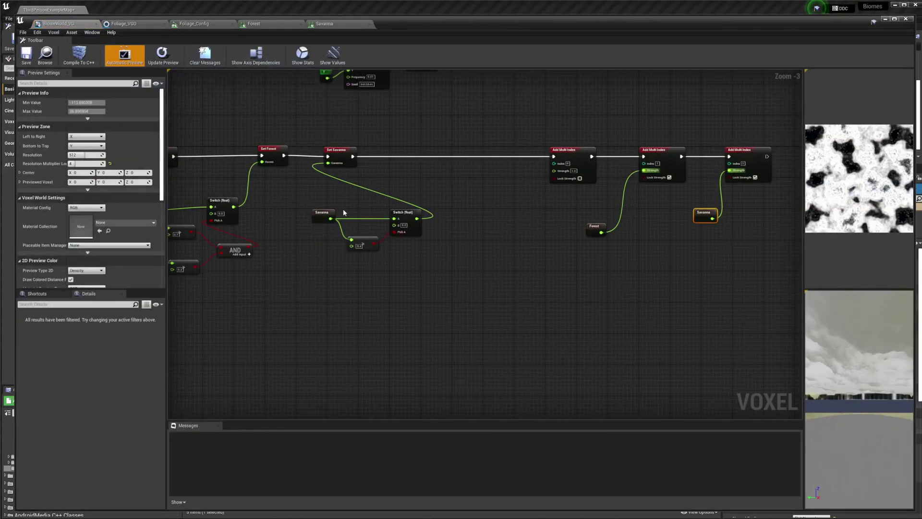
pyautogui.moveTo(616, 227); pyautogui.dragTo(429, 301, button='right')
pyautogui.scroll(4, 461, 281)
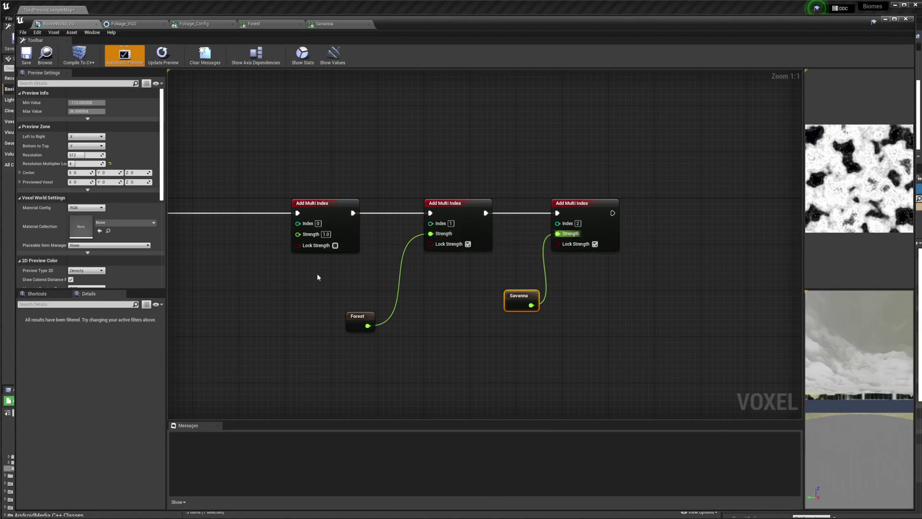
pyautogui.moveTo(323, 272); pyautogui.dragTo(420, 287, button='right')
pyautogui.scroll(-5, 420, 286)
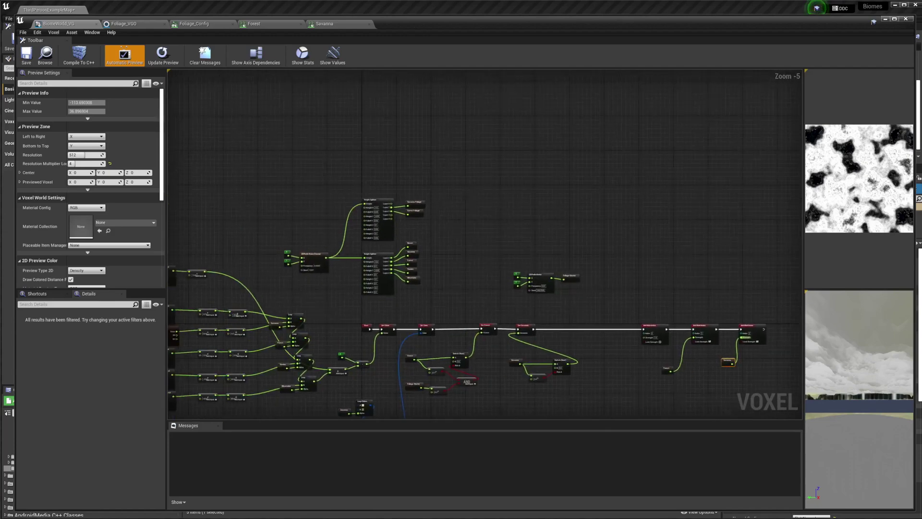
pyautogui.scroll(5, 377, 168)
pyautogui.moveTo(350, 116); pyautogui.dragTo(526, 202)
pyautogui.click(526, 202)
pyautogui.moveTo(384, 97); pyautogui.dragTo(401, 206, button='right')
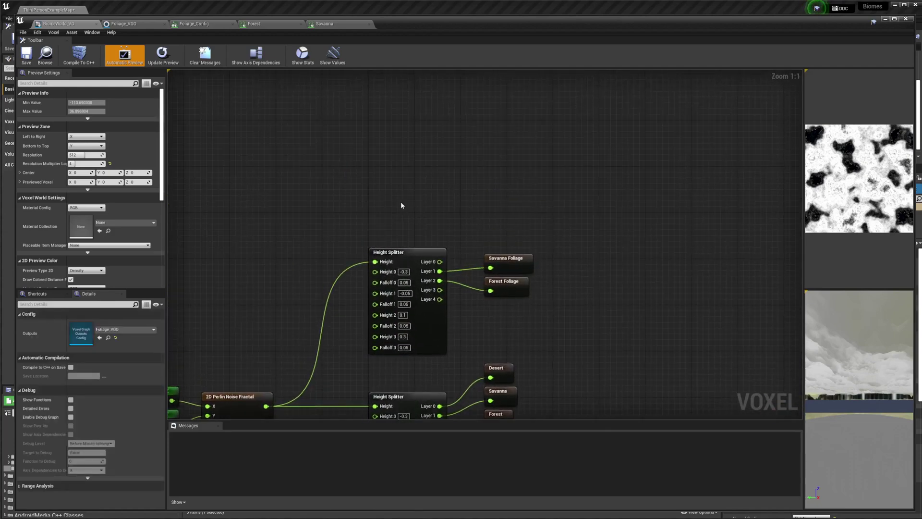
pyautogui.scroll(-5, 402, 304)
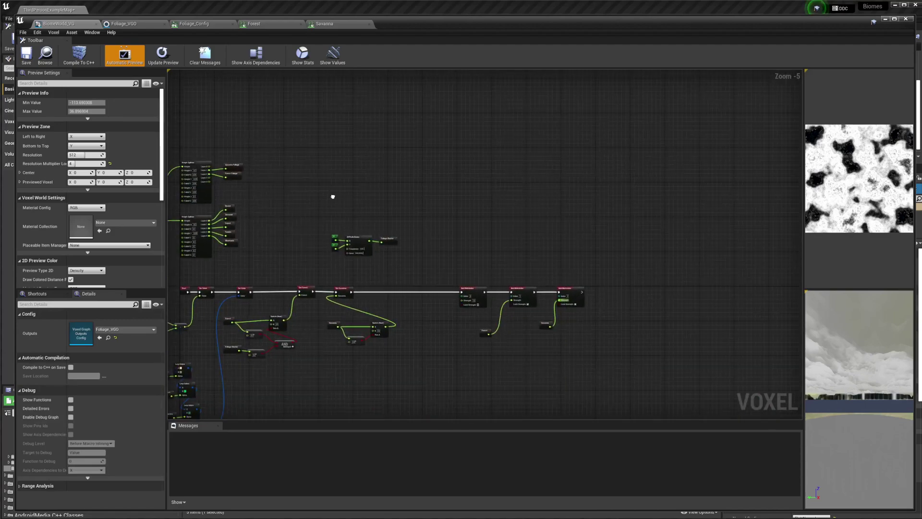
pyautogui.moveTo(468, 204); pyautogui.dragTo(493, 199, button='right')
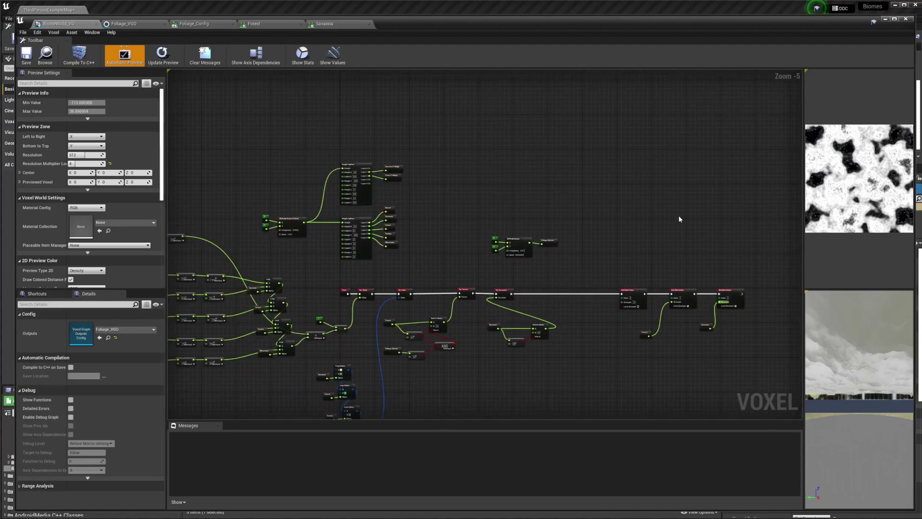
pyautogui.moveTo(678, 219); pyautogui.dragTo(472, 165, button='right')
pyautogui.scroll(3, 471, 231)
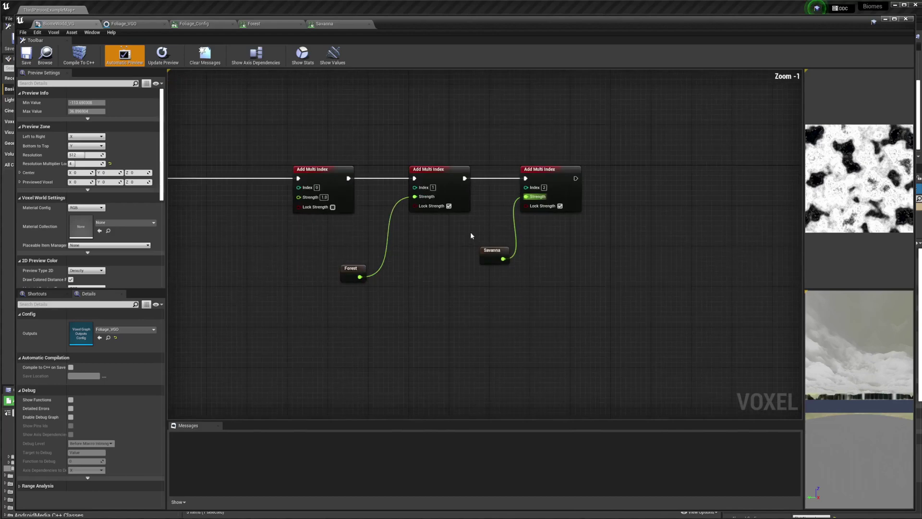